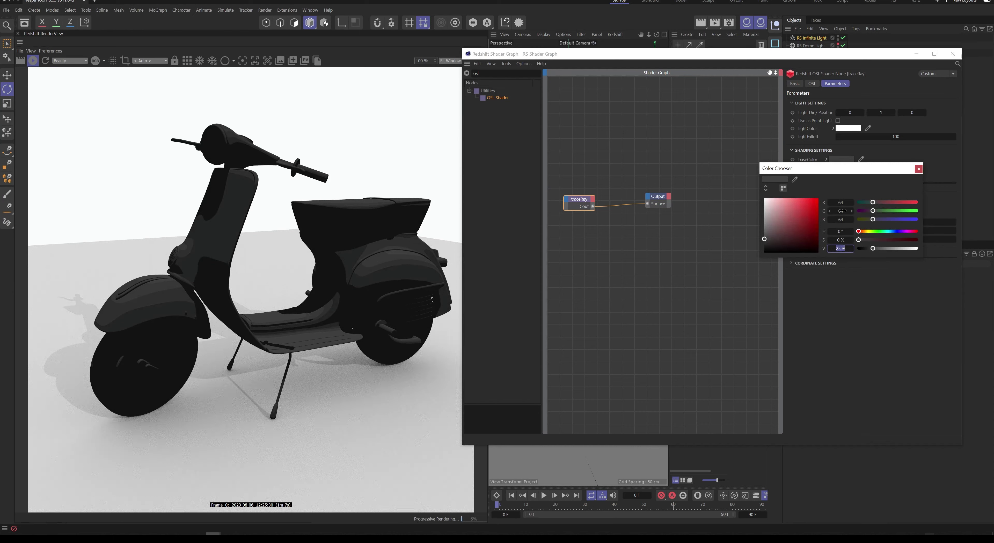
Set the traceRay shader's baseColor to a light grey and close the colour chooser
key(Return)
click(918, 169)
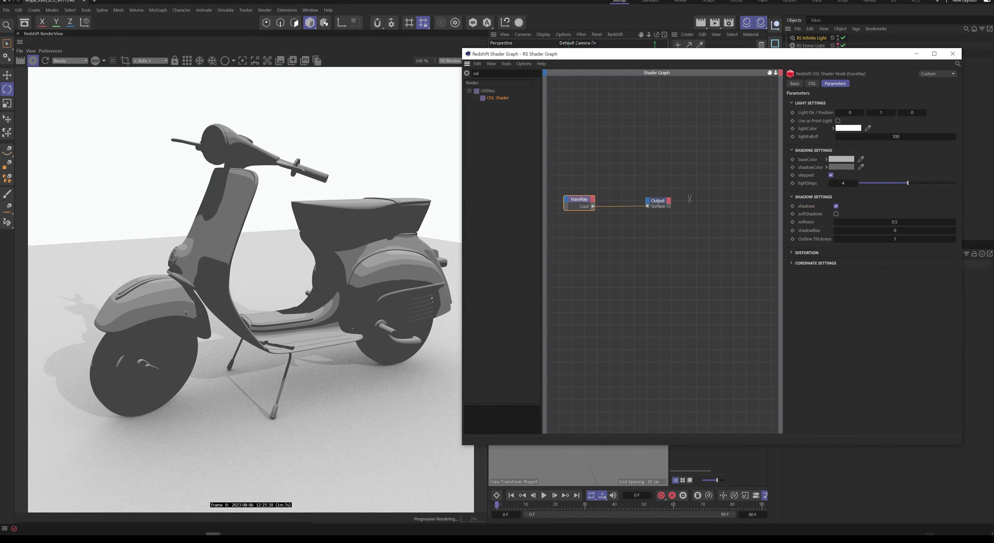
Shift the Output and traceRay nodes aside and add the scene's RS Infinite Light as a node in the shader graph
drag(660, 197, 663, 199)
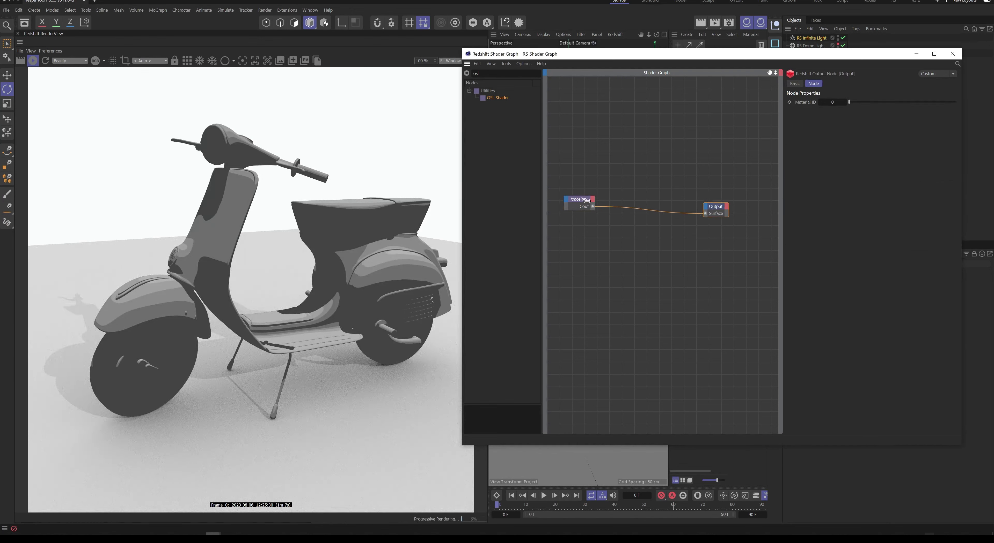
drag(580, 200, 645, 208)
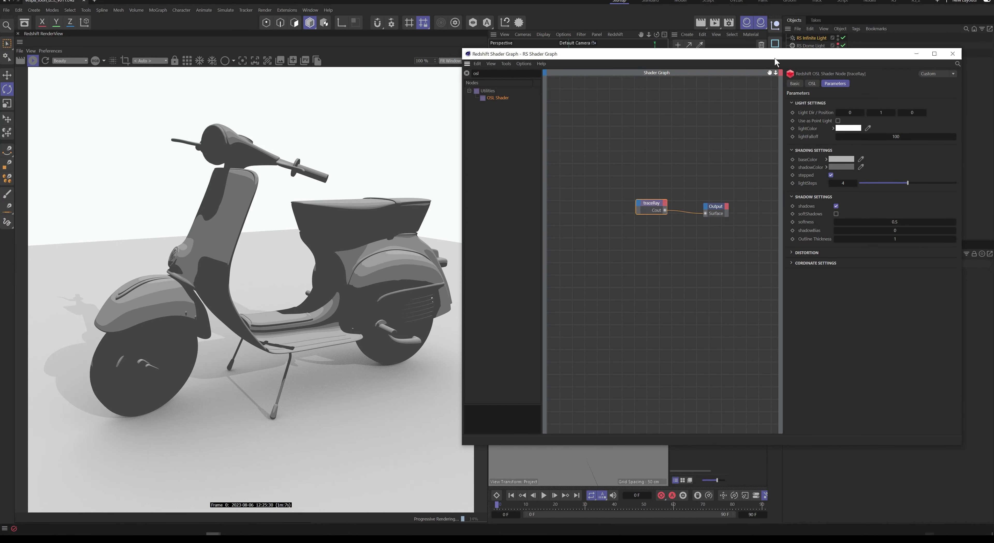
drag(776, 62, 749, 260)
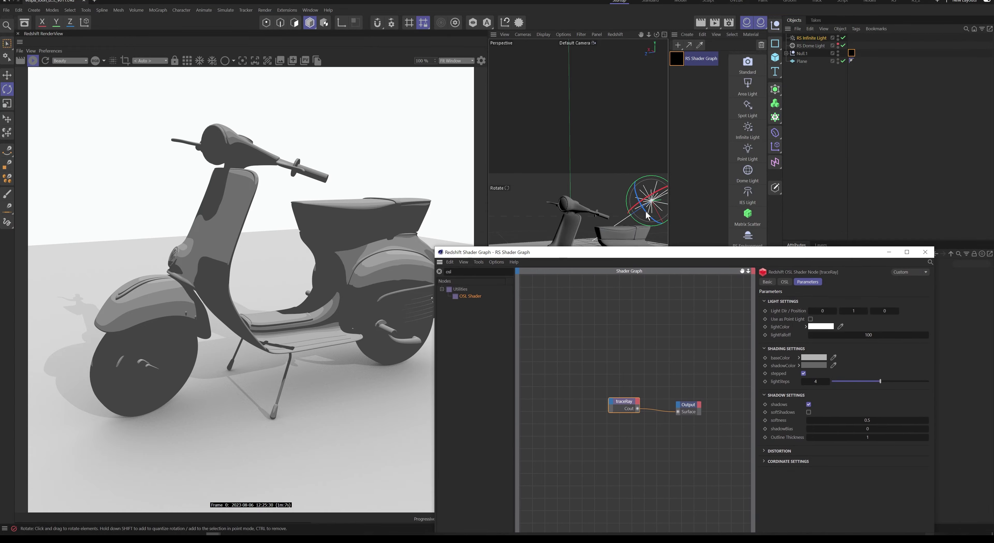
drag(661, 206, 658, 207)
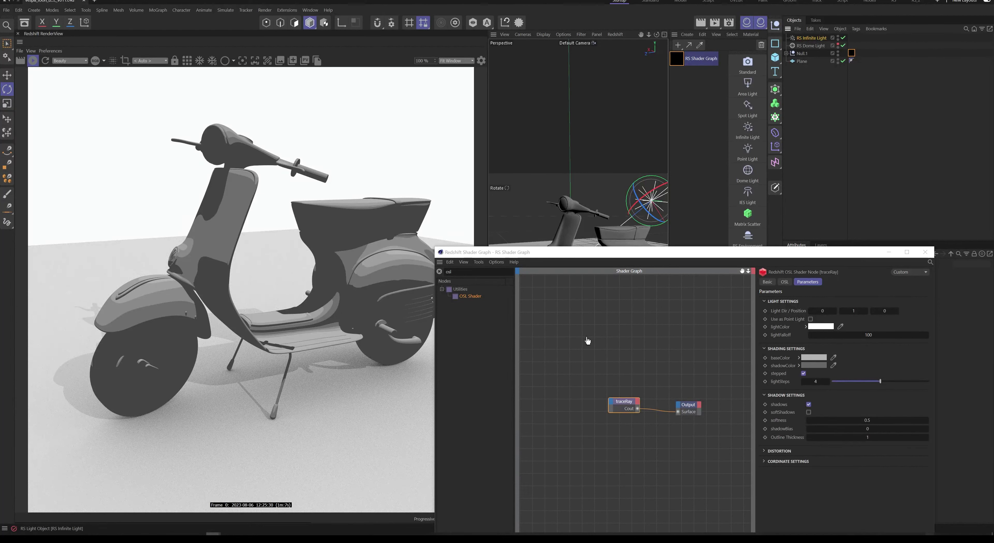
drag(581, 352, 582, 354)
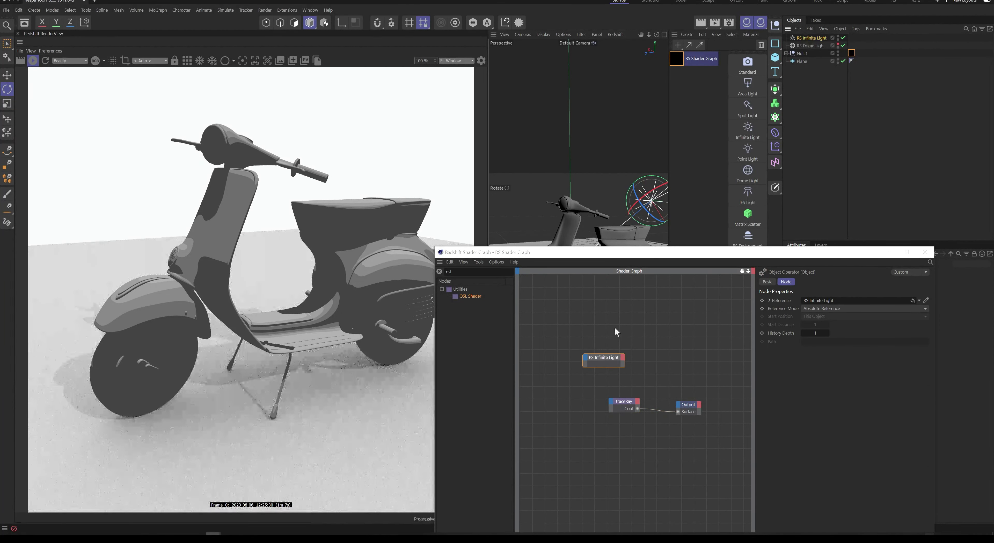
Arrange the graph with the RS Infinite Light node before traceRay, leaving a gap between the light and the traceRay and Output nodes
drag(682, 256, 698, 72)
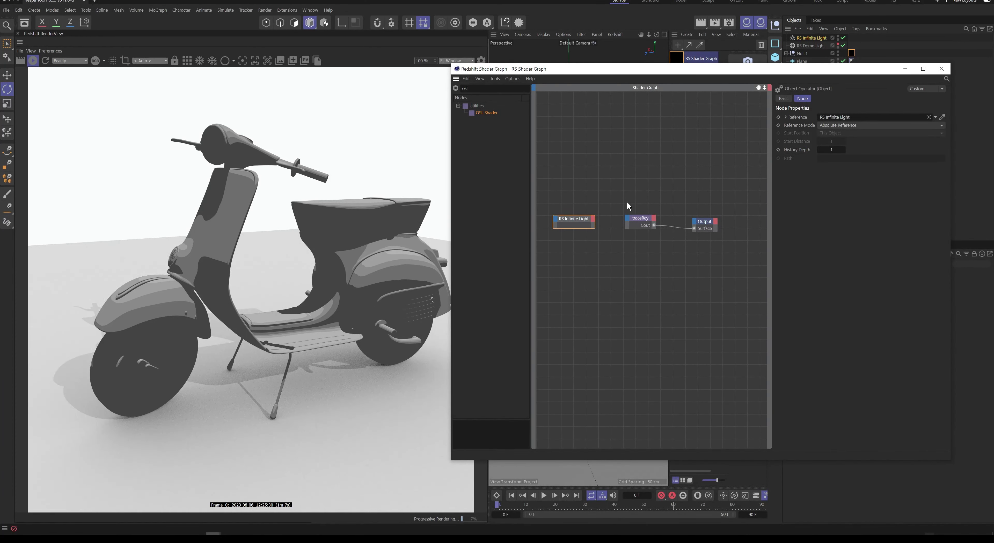
drag(626, 201, 734, 256)
drag(646, 222, 703, 222)
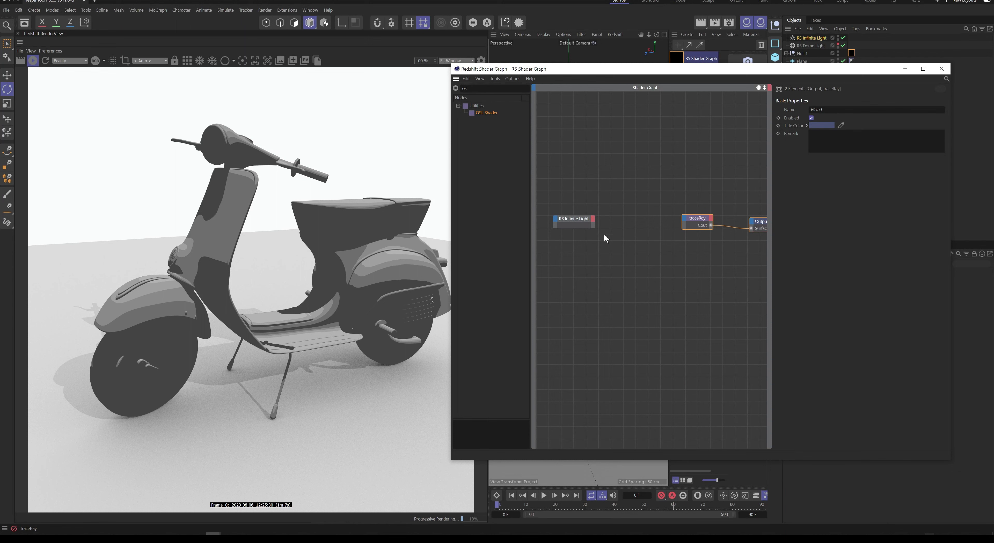
scroll(626, 269, down, 2)
middle_drag(625, 263, 616, 264)
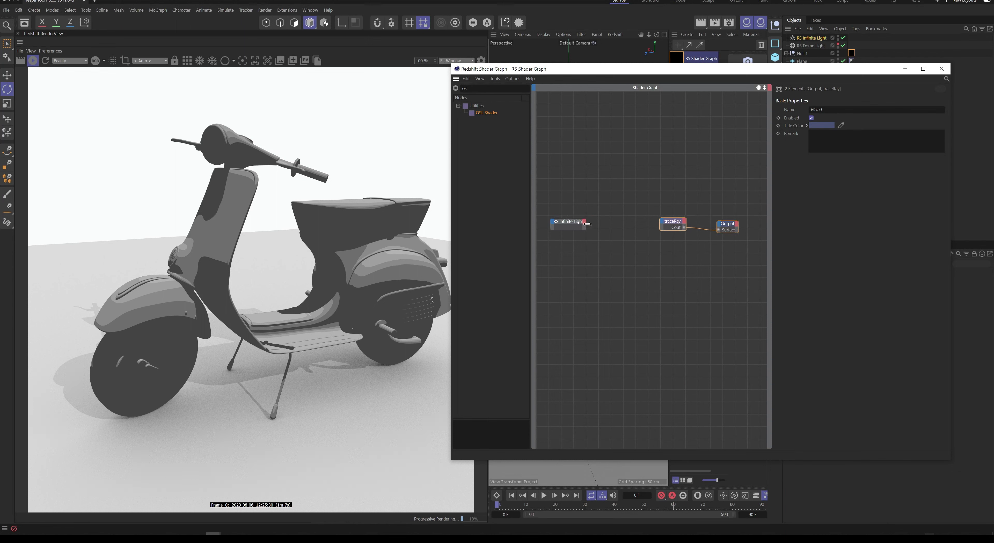
Add a Global Matrix output port to the RS Infinite Light node
click(572, 220)
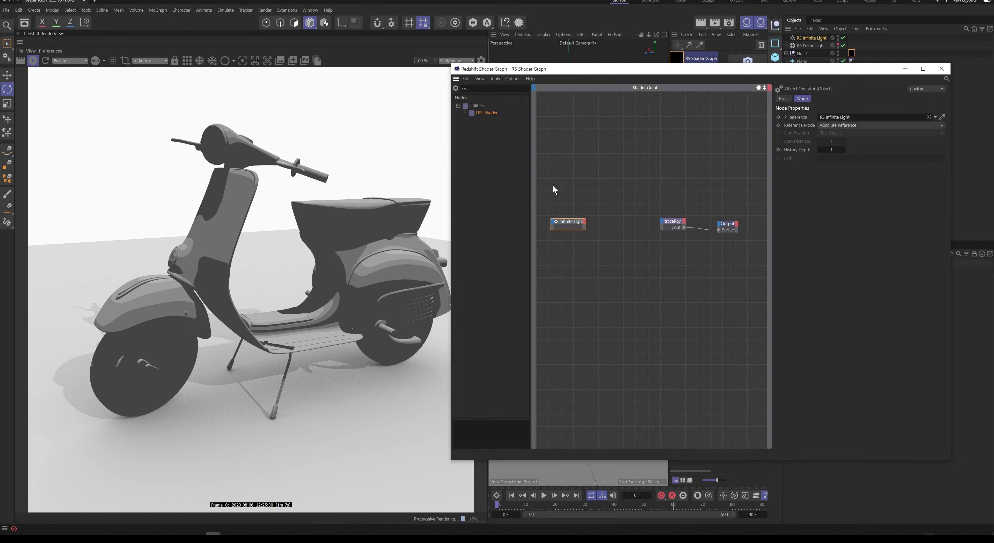
click(584, 222)
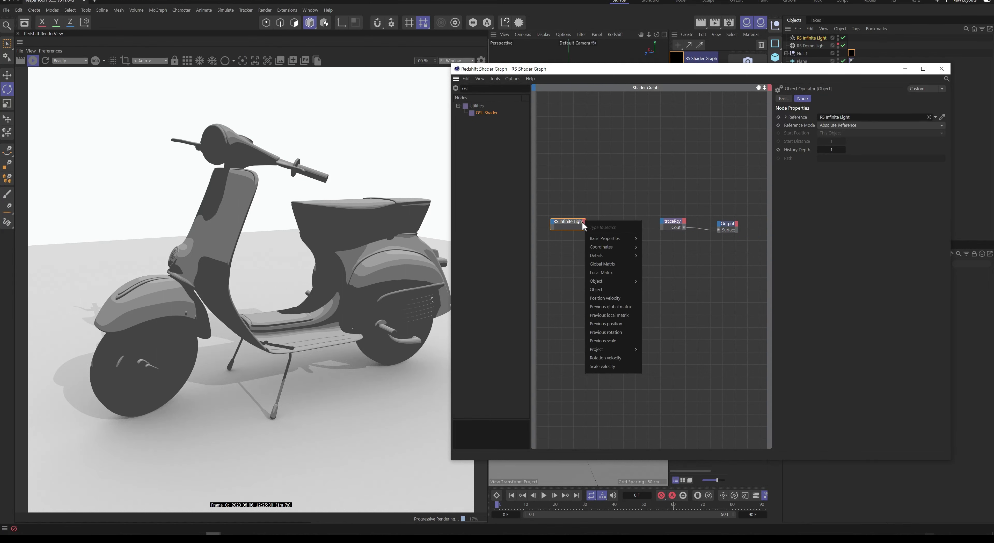
click(603, 264)
drag(584, 227, 679, 238)
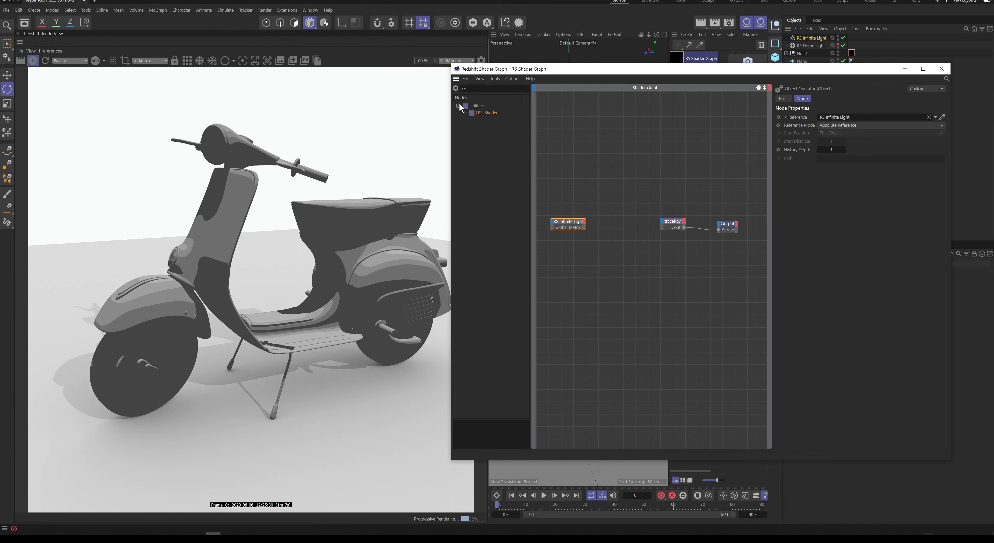
Search the node library for "mul" and add a Vector Mul node beneath traceRay
click(464, 88)
text(mul)
drag(492, 148, 648, 244)
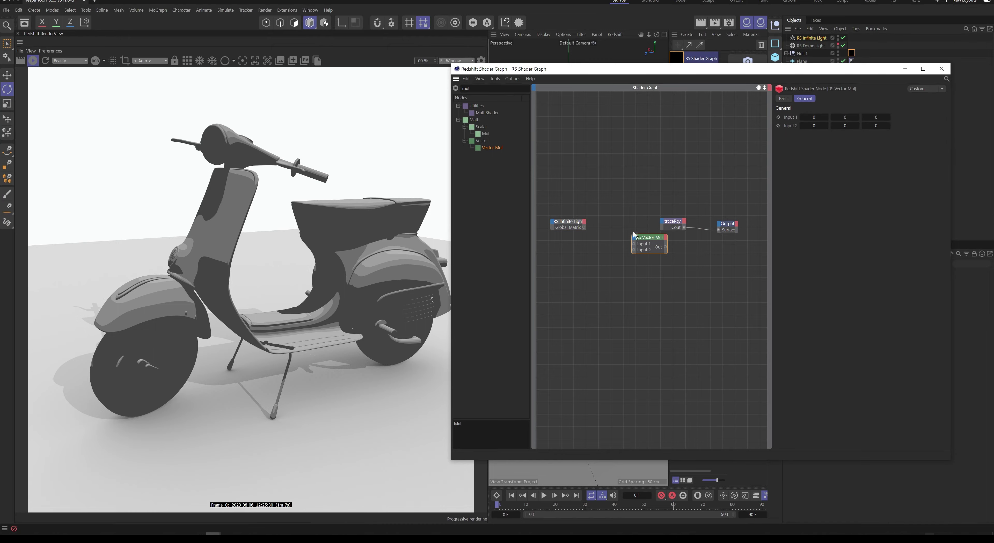
click(605, 288)
right_click(605, 288)
mouse_move(631, 305)
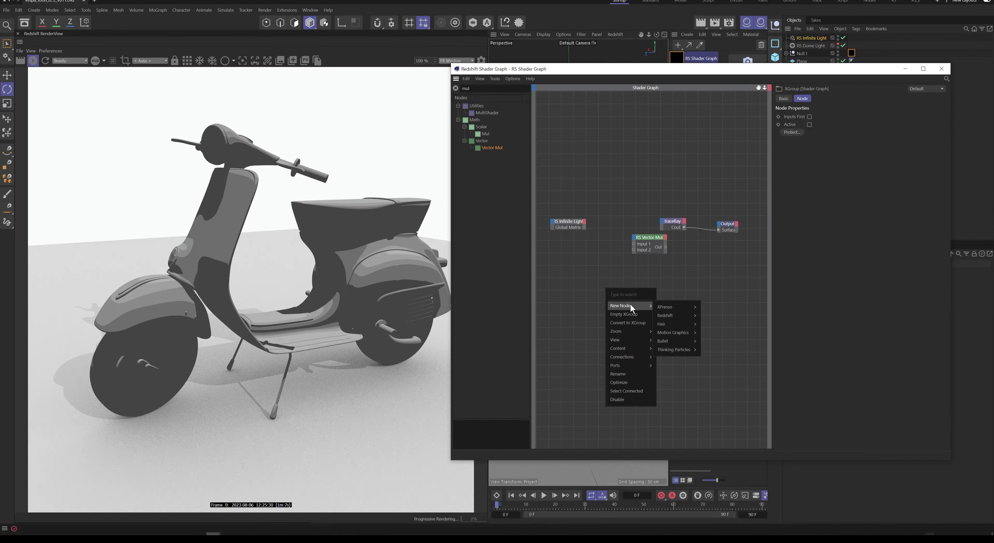
mouse_move(677, 307)
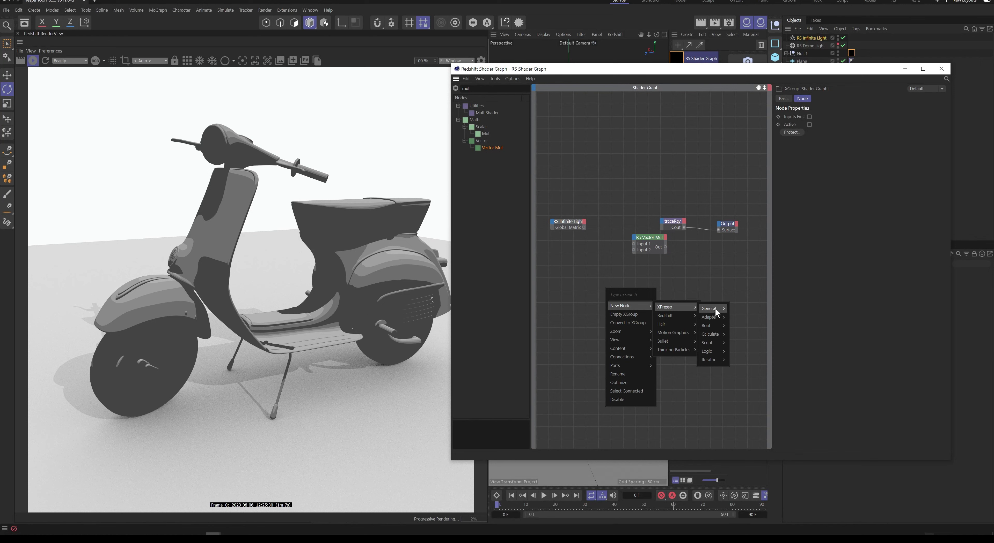
click(675, 279)
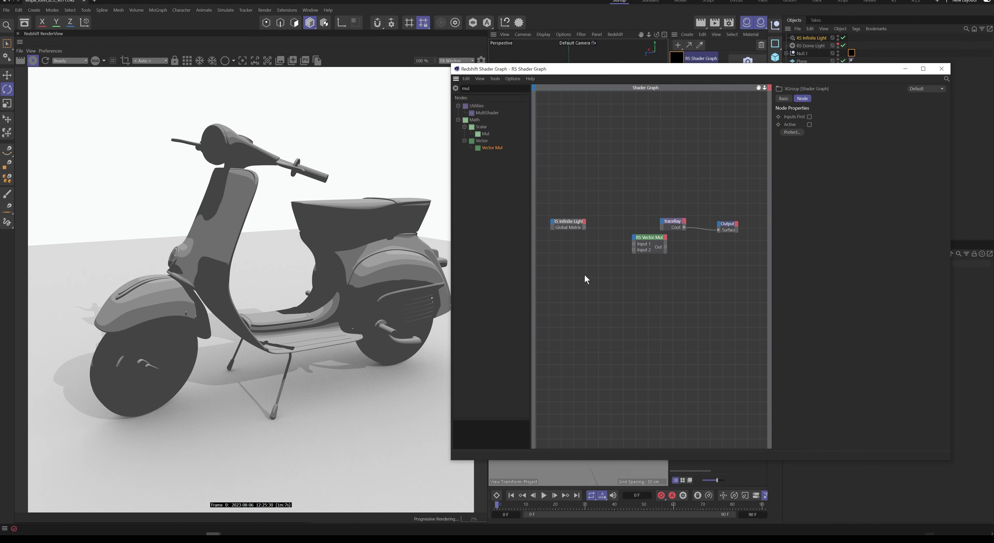
Add an XPresso Matrix2Vectors adapter node after the light node and connect the light's Global Matrix to its Matrix input
right_click(607, 288)
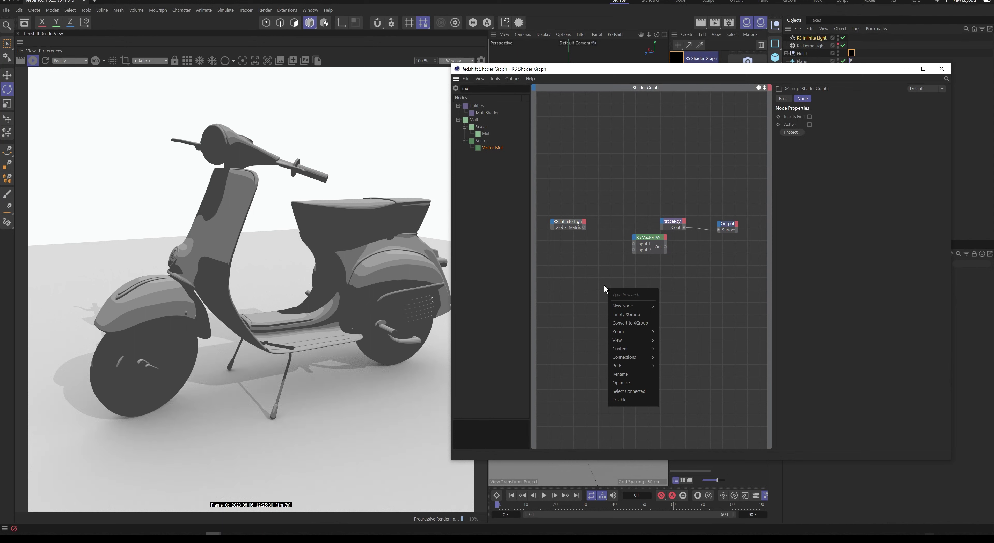
text(matrix)
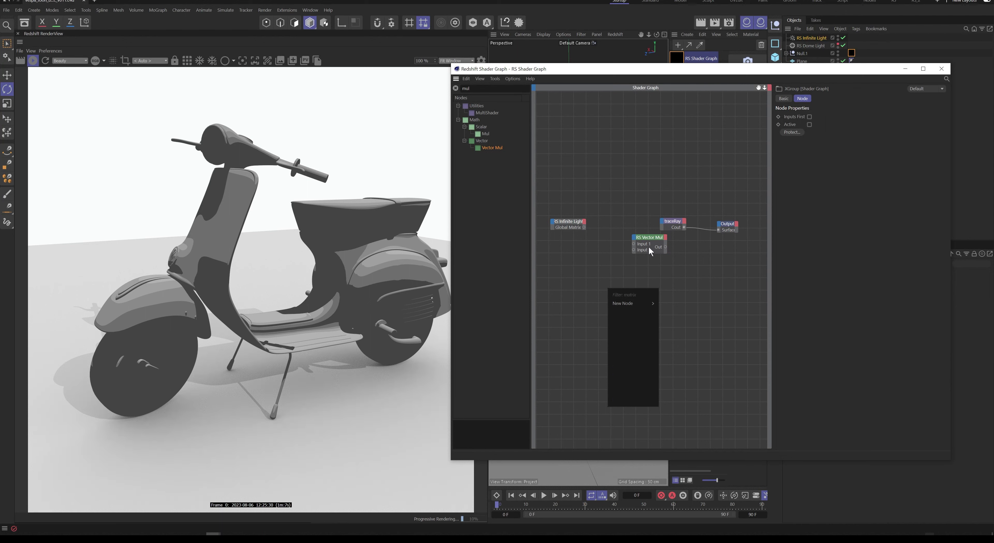
mouse_move(636, 304)
mouse_move(667, 305)
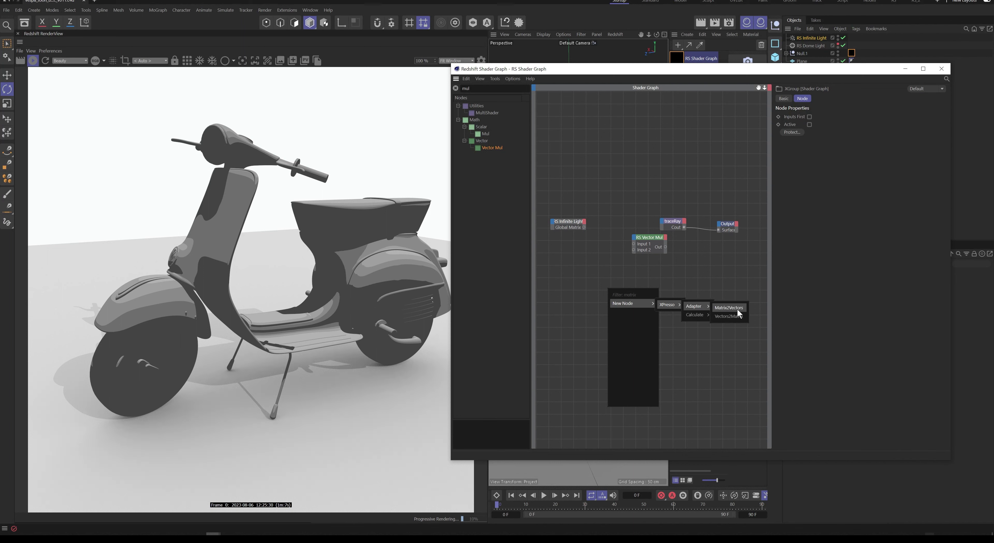
click(737, 311)
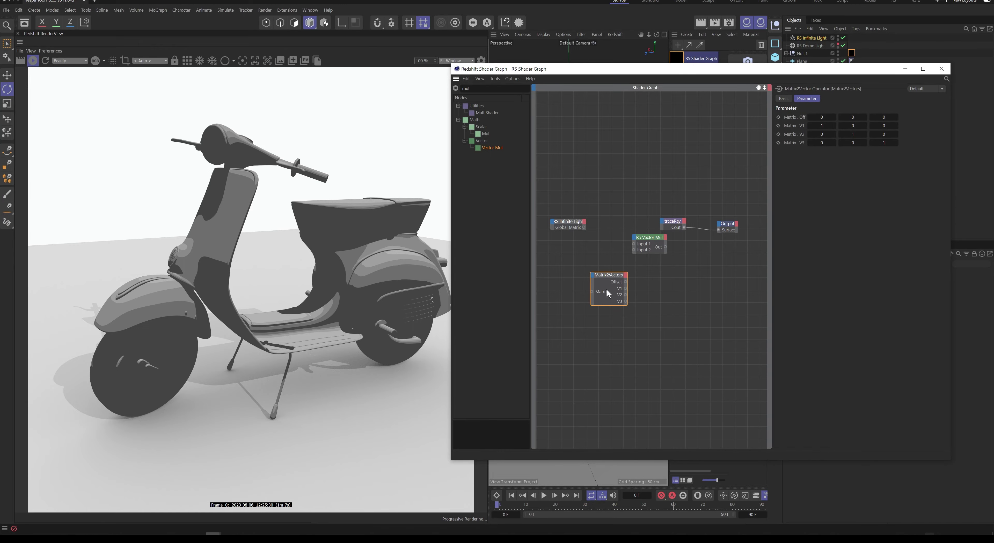
drag(612, 280, 596, 232)
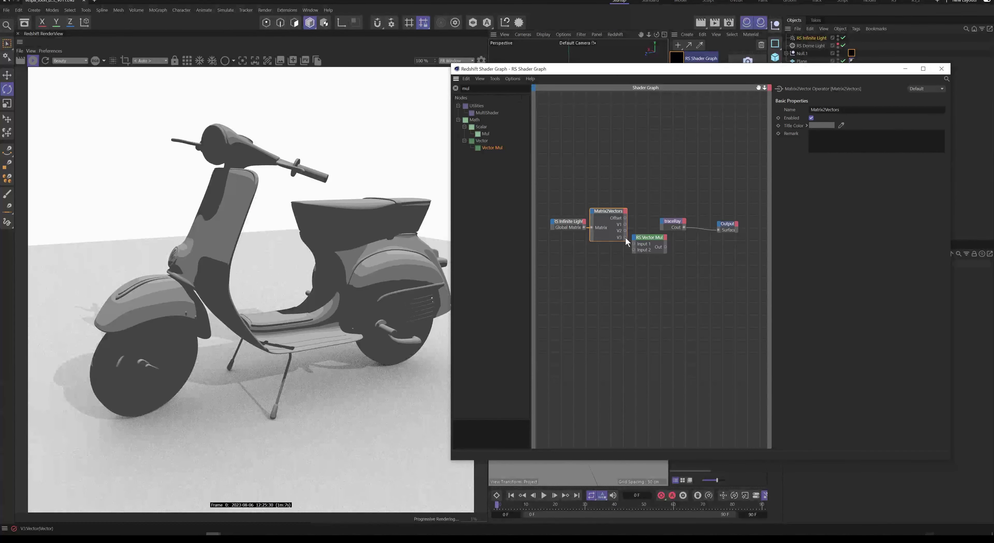
Connect V3 of Matrix2Vectors to Input 1 of Vector Mul and set Input 2 to -1, -1, -1
drag(634, 243, 633, 244)
click(652, 237)
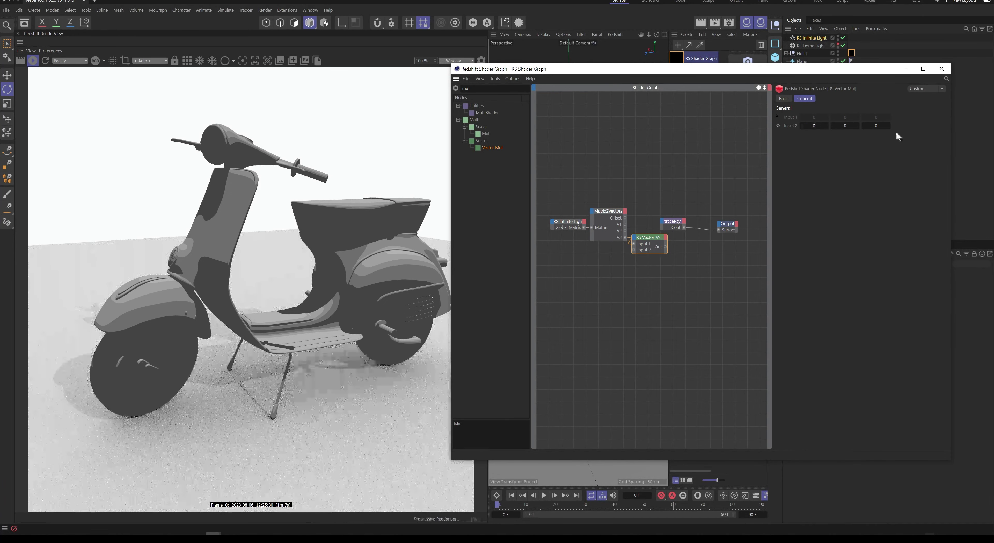
click(811, 126)
text(-1)
key(Tab)
text(-1)
key(Tab)
text(-1)
Connect the Vector Mul output to the Light Direction parameter of the traceRay shader
drag(665, 247, 665, 227)
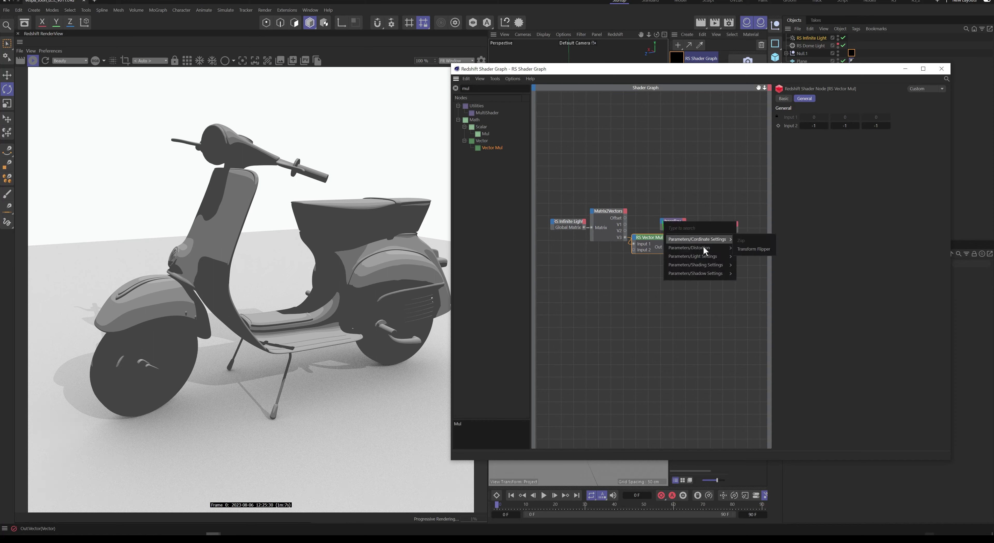
mouse_move(708, 255)
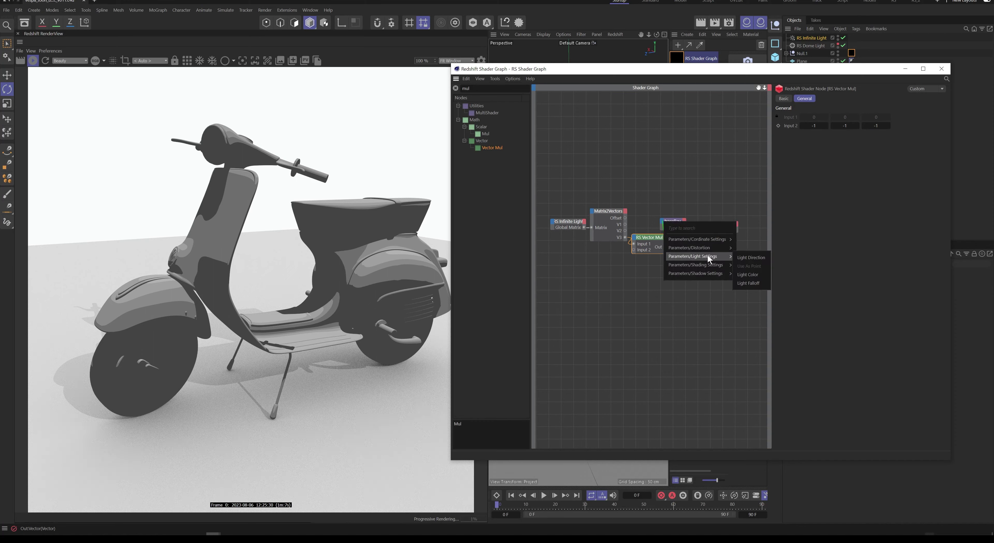
click(752, 257)
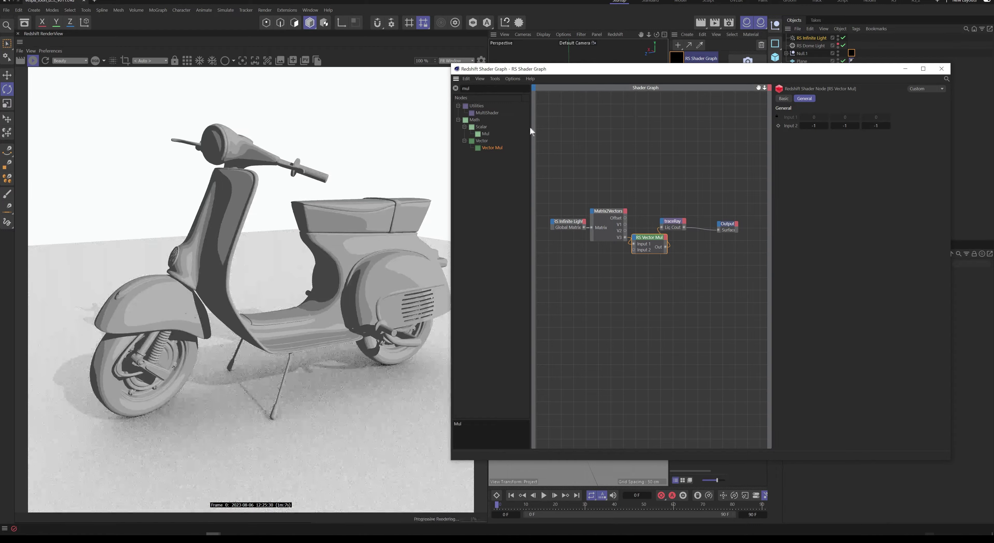
Uncover the viewport, rotate the RS Infinite Light to change the shading direction, and bring the shader graph window back up
drag(682, 71, 666, 276)
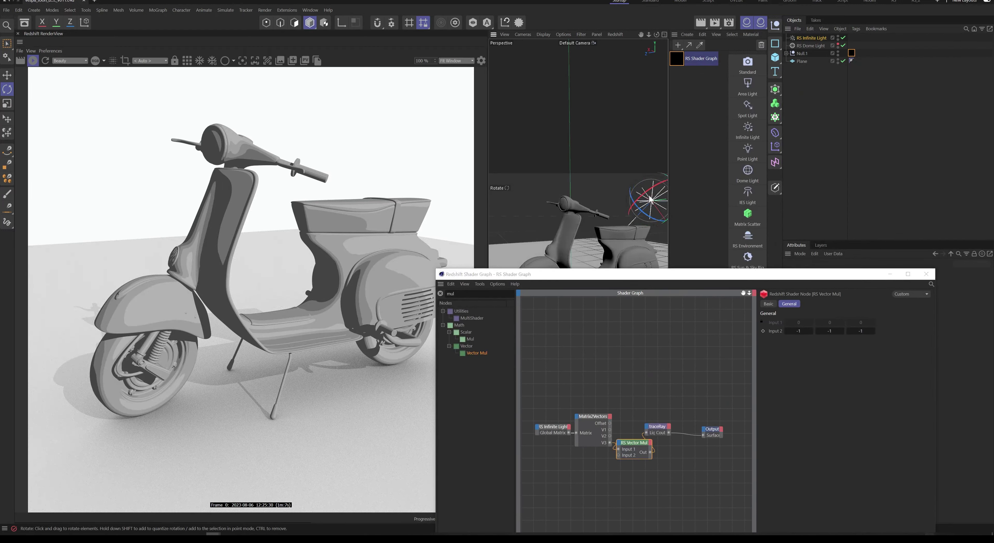
drag(635, 201, 658, 203)
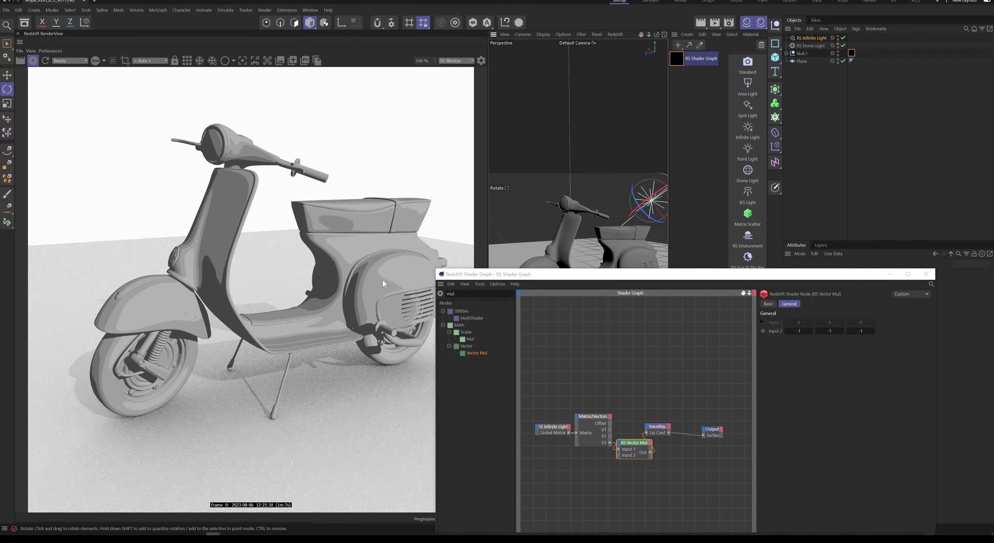
drag(684, 279, 725, 76)
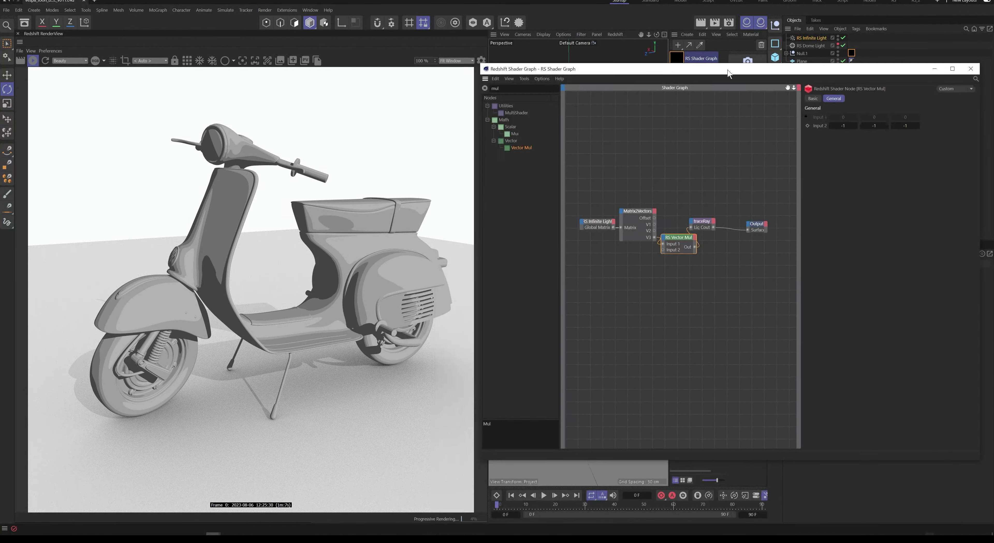
Move traceRay and Output clear of Vector Mul, and add a Color Layer node below them
drag(701, 208, 734, 248)
click(767, 295)
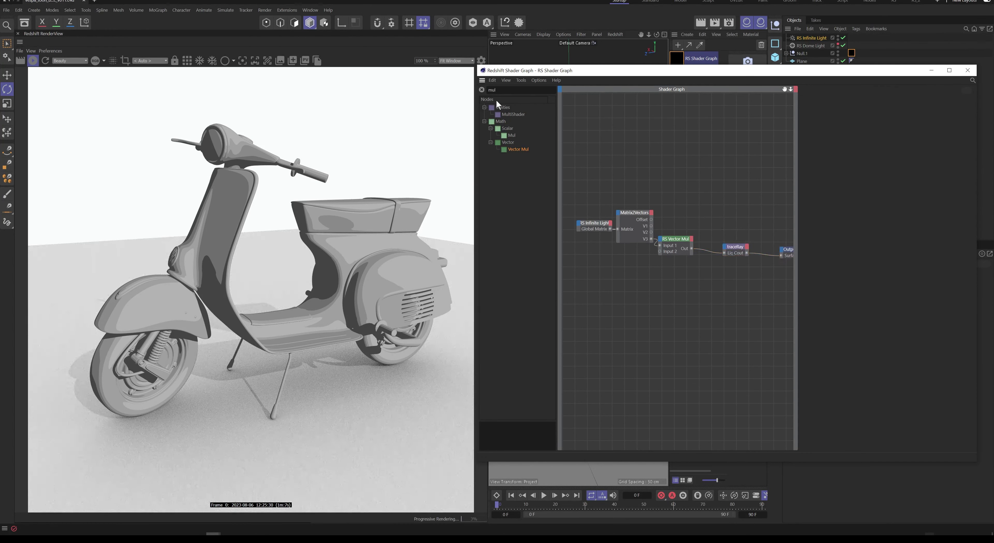
double_click(505, 90)
text(color)
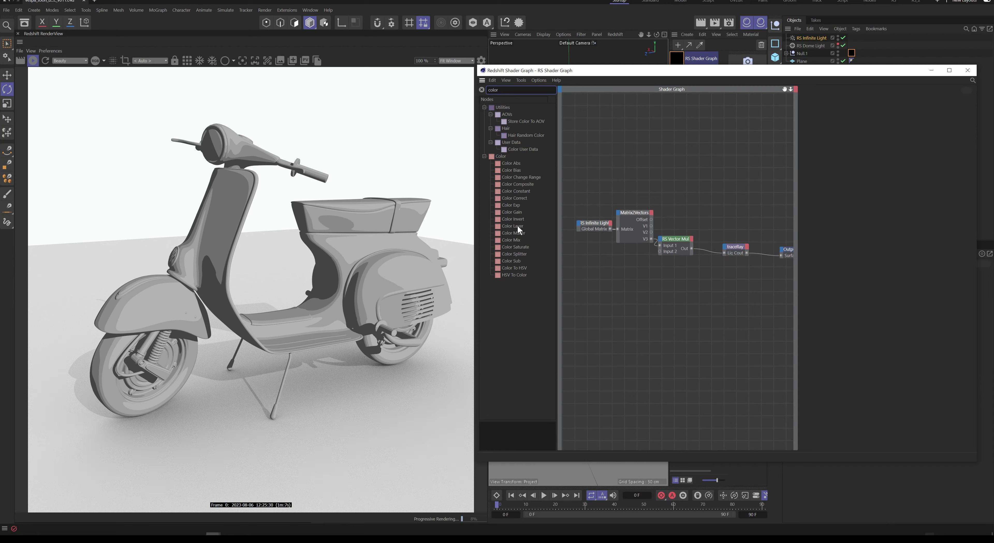
drag(517, 226, 767, 276)
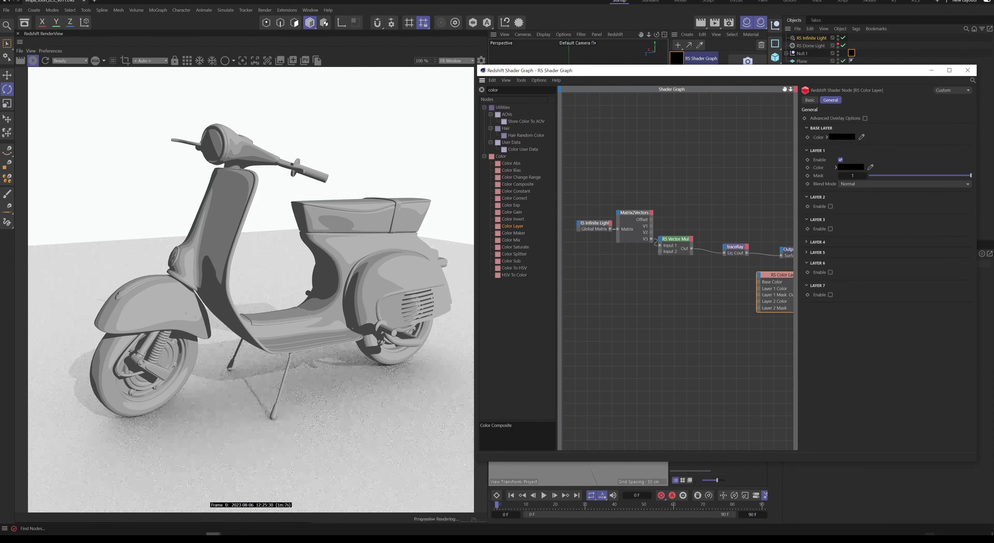
Search the node library for "osl" and add a second OSL Shader node beside the Color Layer
double_click(494, 90)
text(osl)
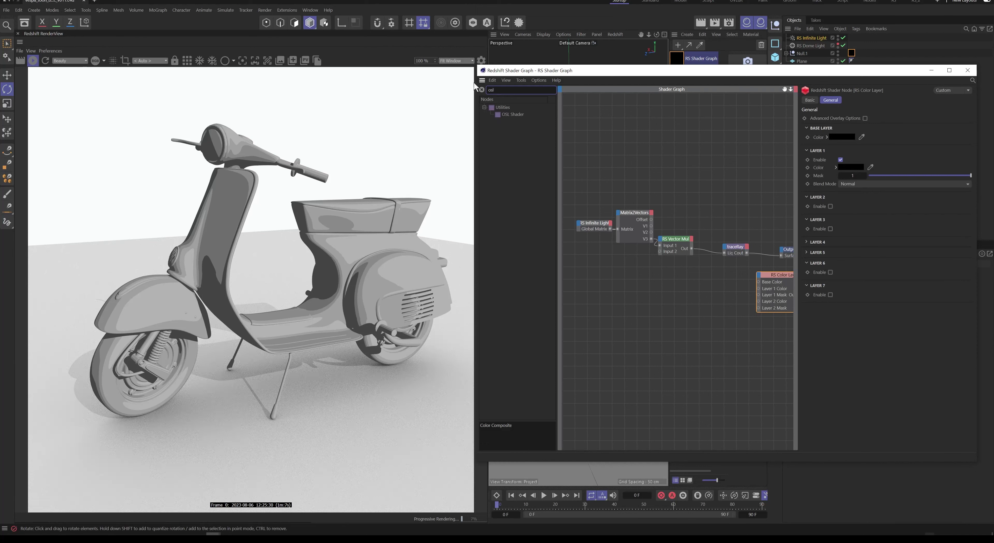
drag(575, 156, 710, 307)
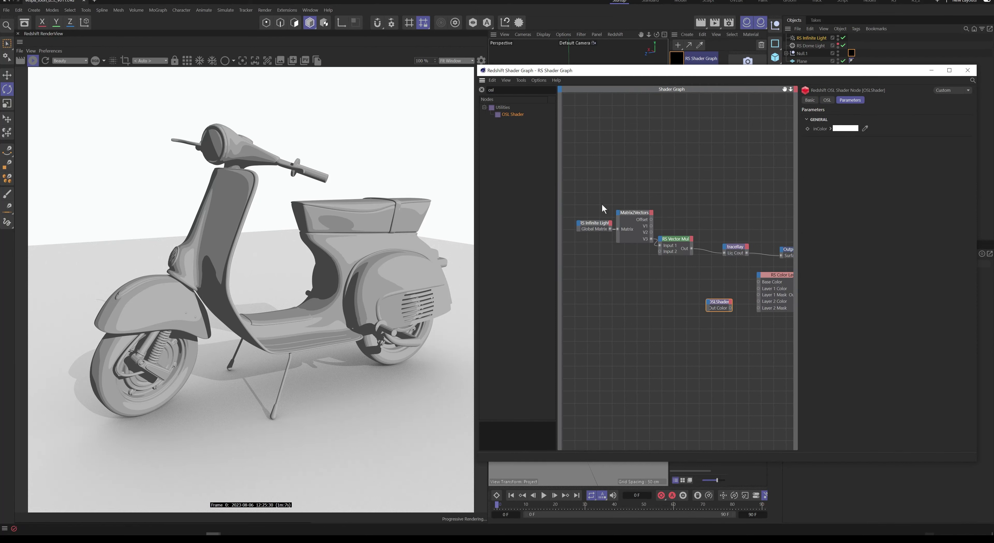
Rearrange the nodes so Color Layer sits between traceRay and Output, and connect its Out Color to the Output's Surface
drag(570, 205, 692, 226)
scroll(679, 263, down, 2)
middle_drag(649, 271, 593, 241)
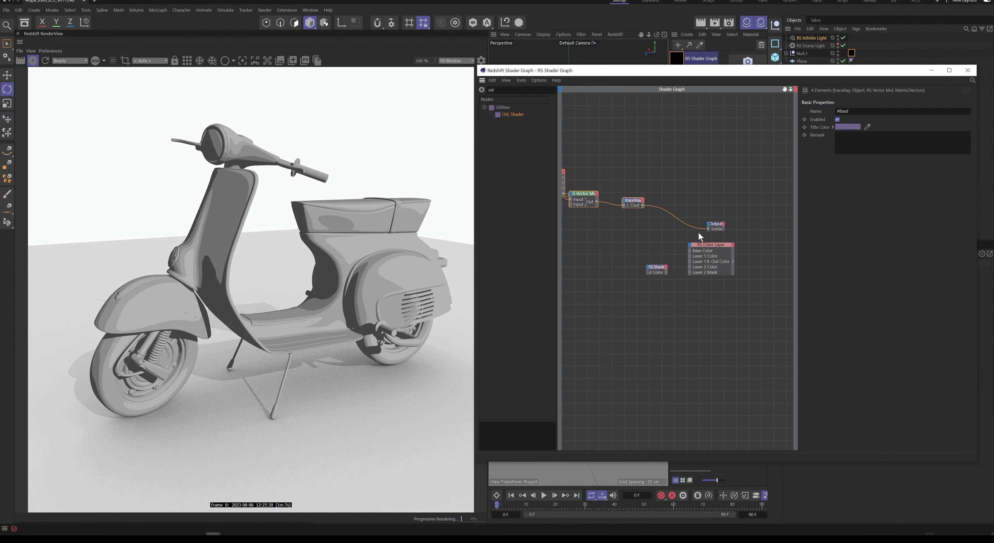
drag(714, 230, 761, 218)
drag(711, 245, 756, 216)
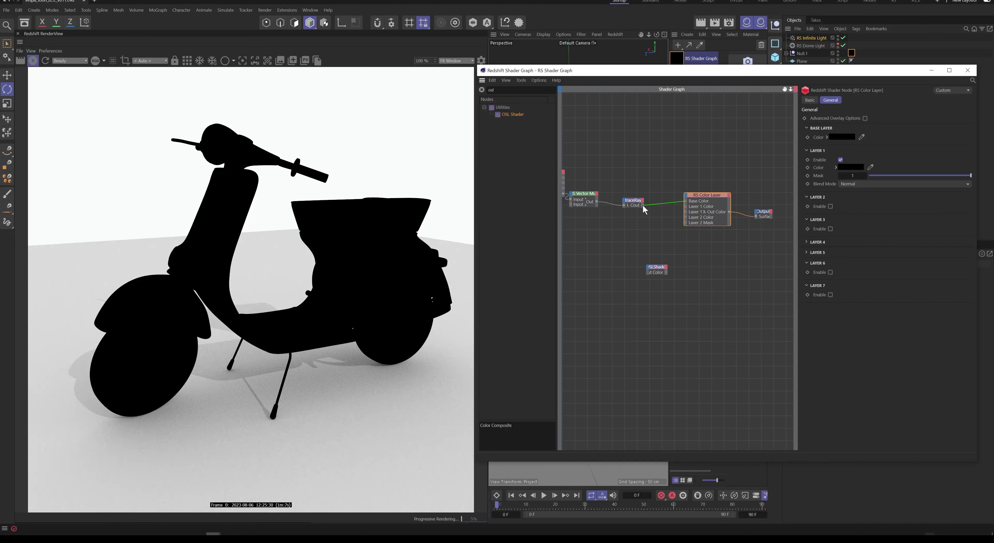
Connect traceRay to the Color Layer's Layer 1 Color, blended with Multiply over a white base color
mouse_move(660, 207)
mouse_down()
mouse_move(671, 207)
mouse_move(646, 205)
mouse_up()
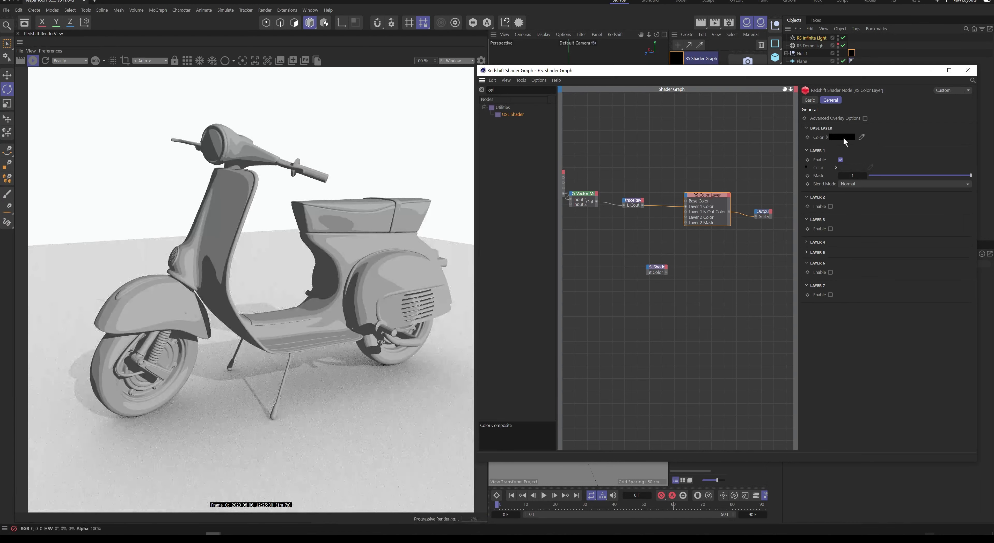
click(841, 136)
click(769, 157)
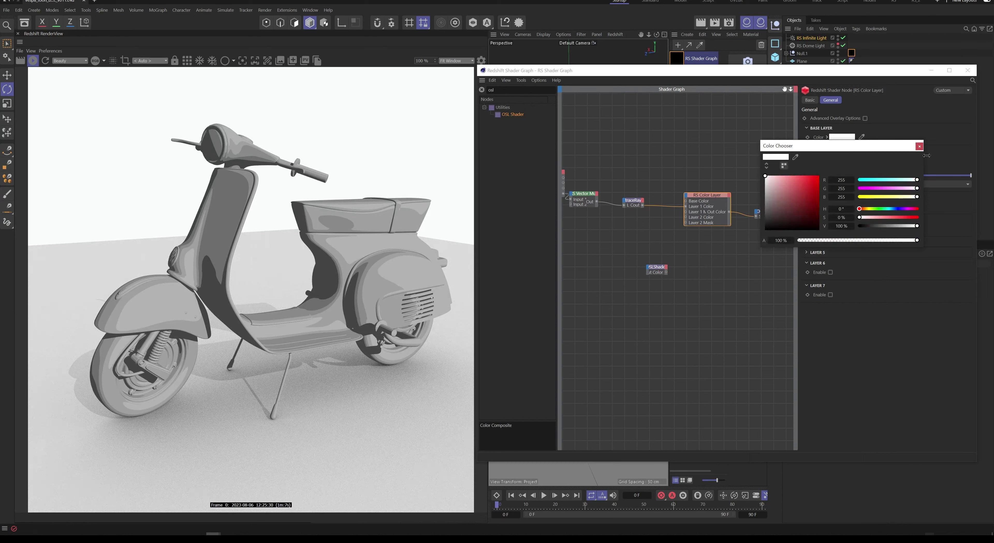
click(864, 185)
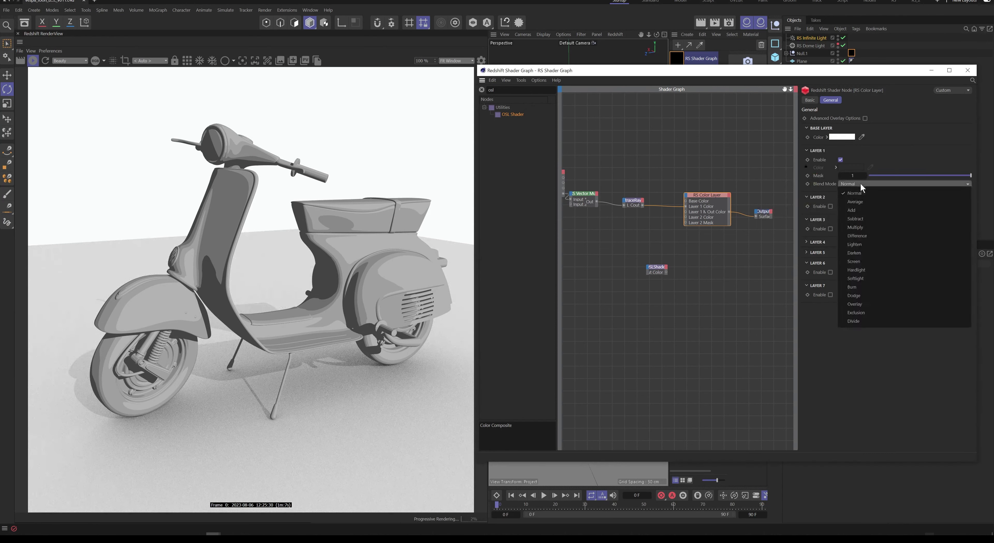
click(864, 226)
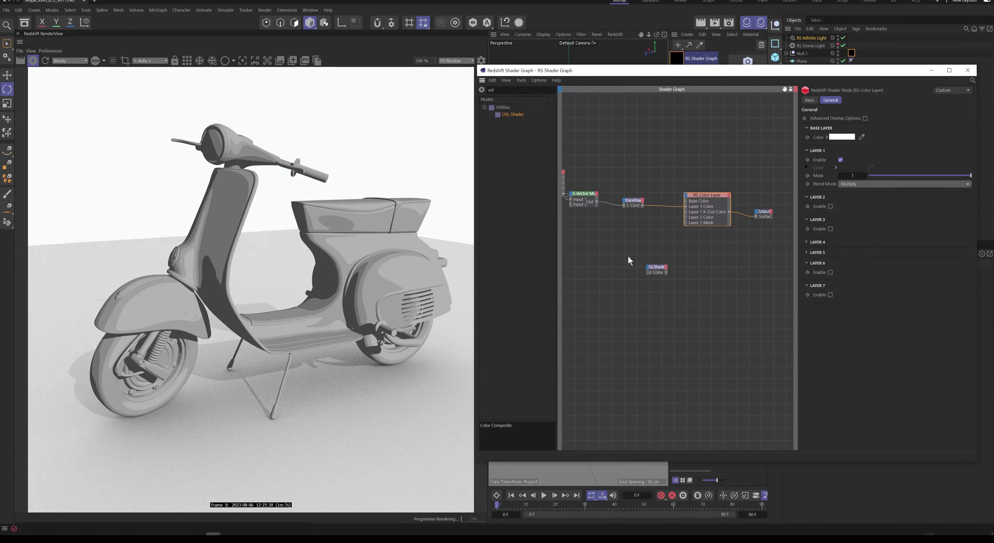
Try a cyan base color with a hue of 190° on the Color Layer, and return it to white
click(843, 138)
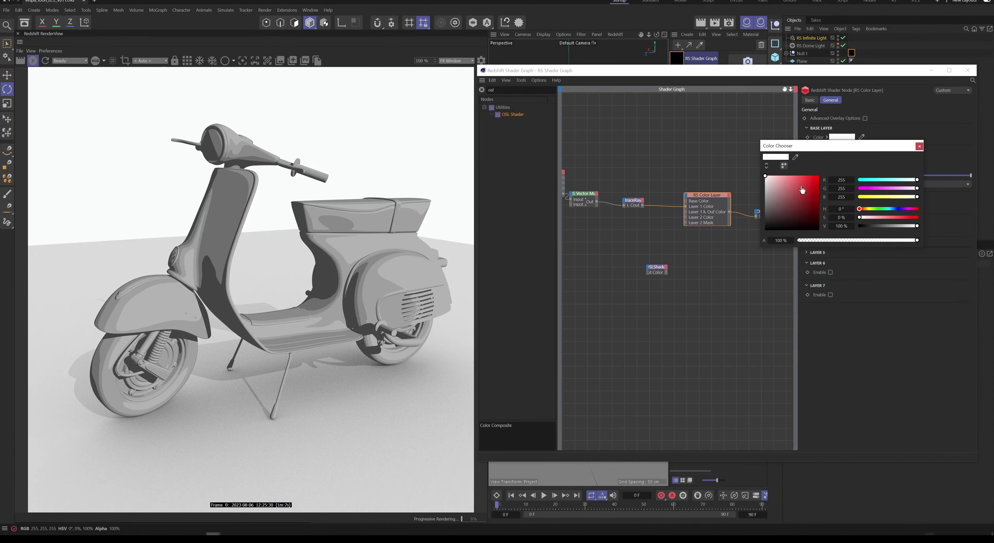
drag(860, 218, 890, 209)
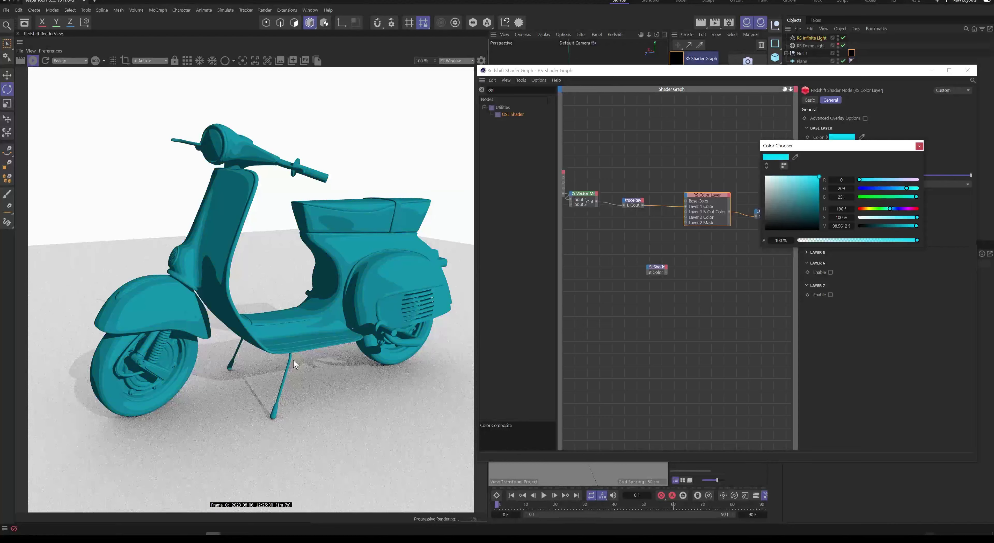
click(919, 147)
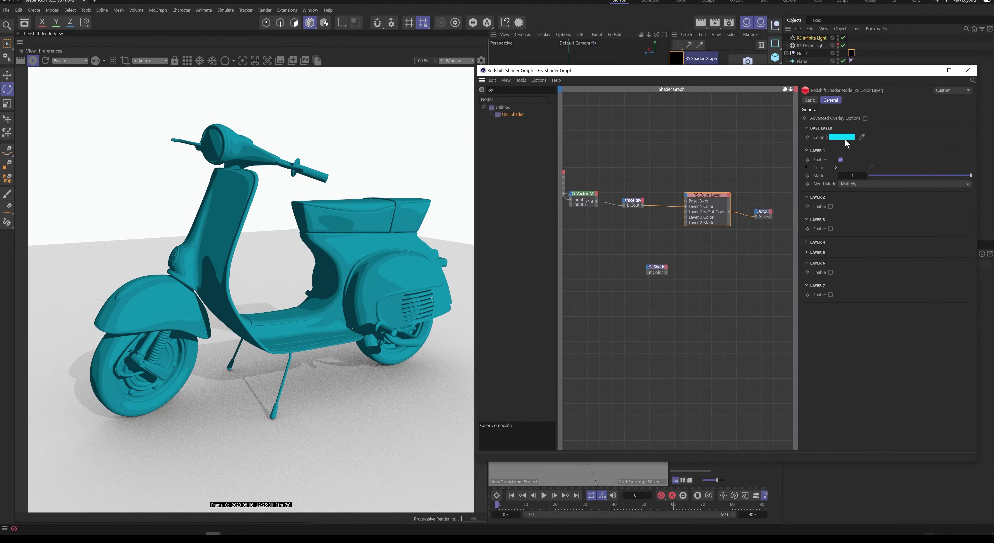
click(842, 137)
drag(783, 228, 711, 148)
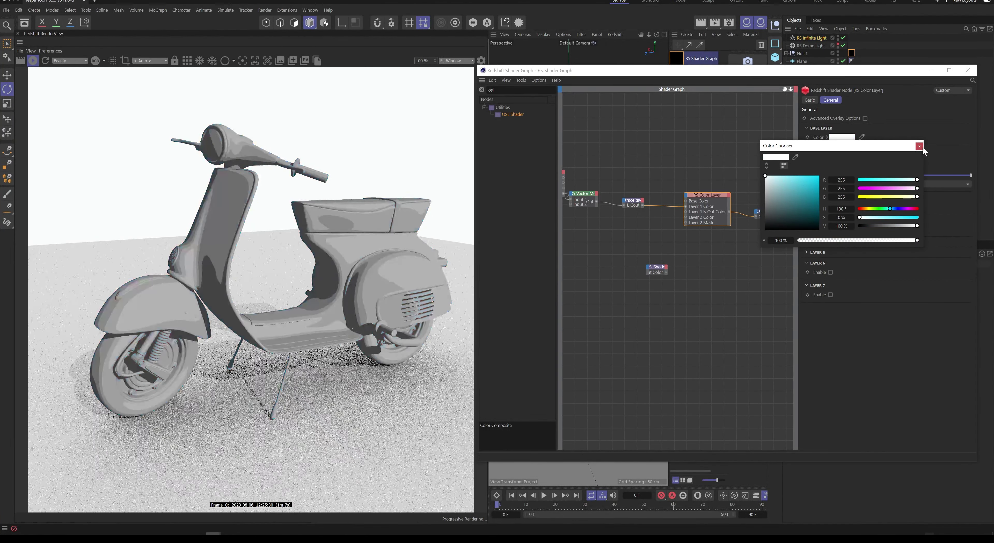
click(919, 147)
Gather the infinite light, matrix and Vector Mul nodes closer together and place the spare OSL Shader node beneath traceRay
scroll(668, 223, down, 2)
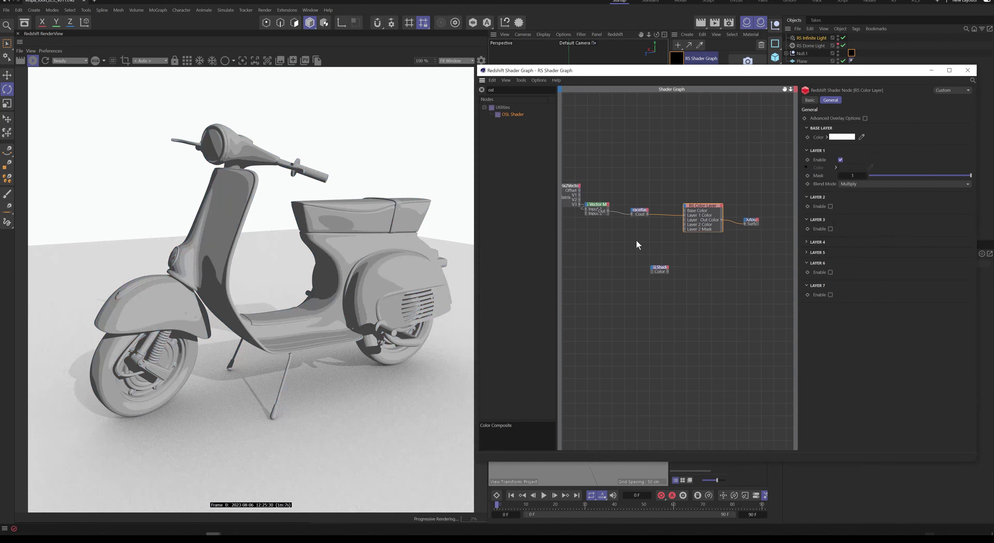
middle_drag(666, 217, 716, 259)
drag(579, 185, 683, 190)
drag(611, 176, 655, 192)
click(690, 226)
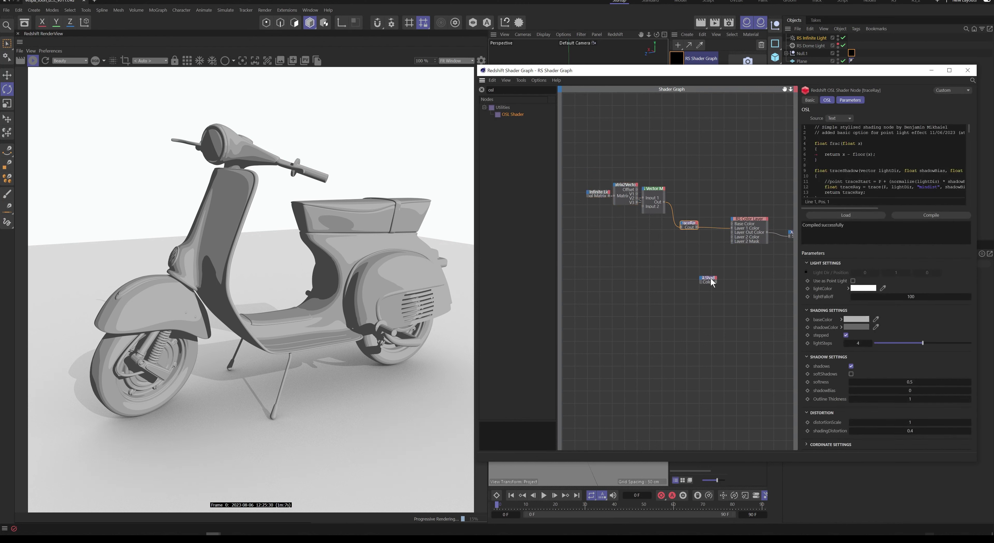
drag(709, 281, 690, 268)
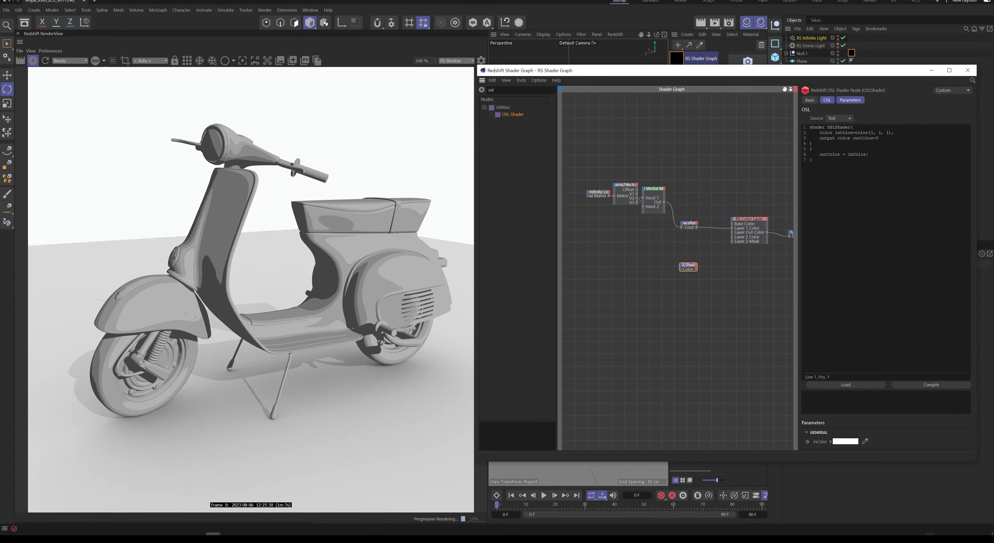
Switch to the ToonOutlines.osl page on GitHub in the browser and copy the raw shader code
click(124, 514)
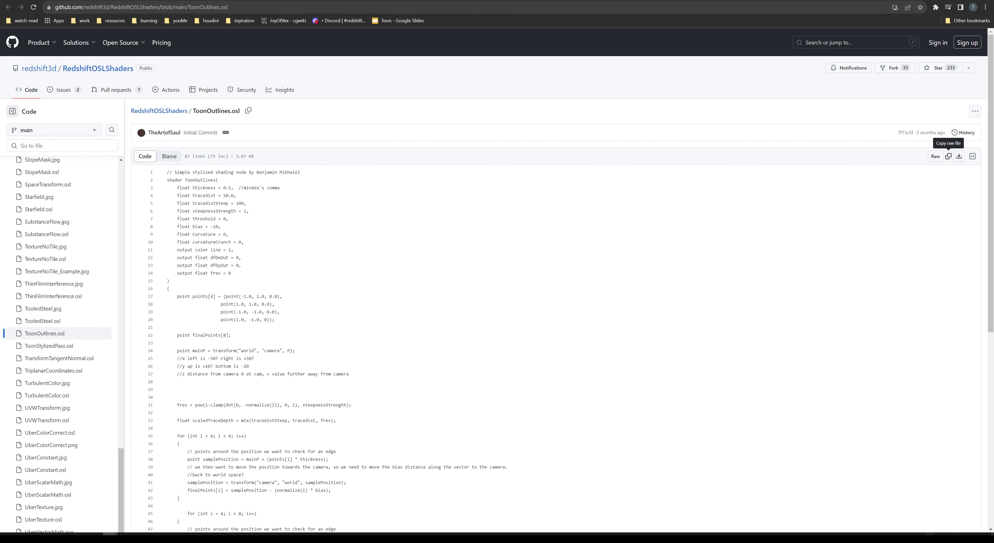
drag(300, 172, 256, 173)
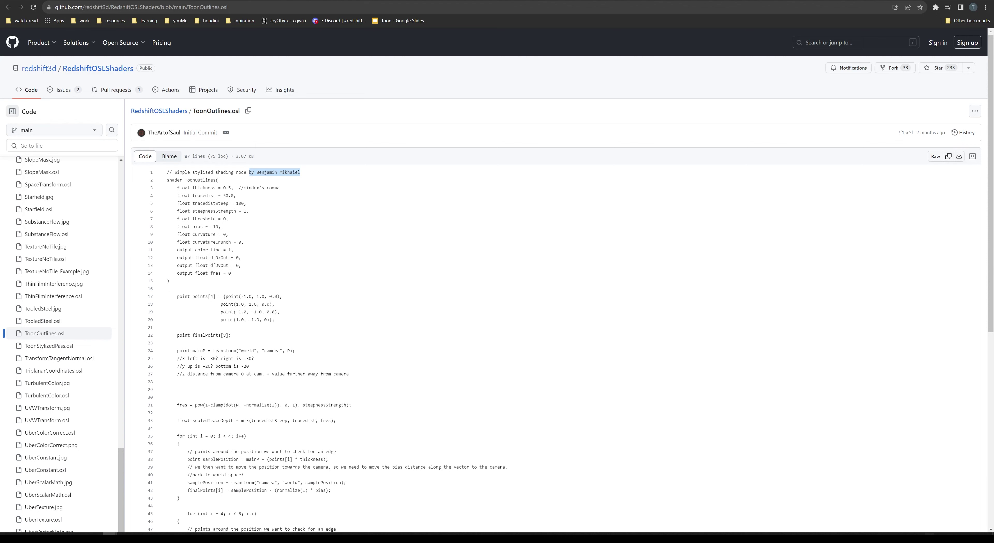
click(236, 196)
mouse_move(280, 188)
mouse_down()
mouse_move(197, 187)
mouse_move(265, 188)
mouse_up()
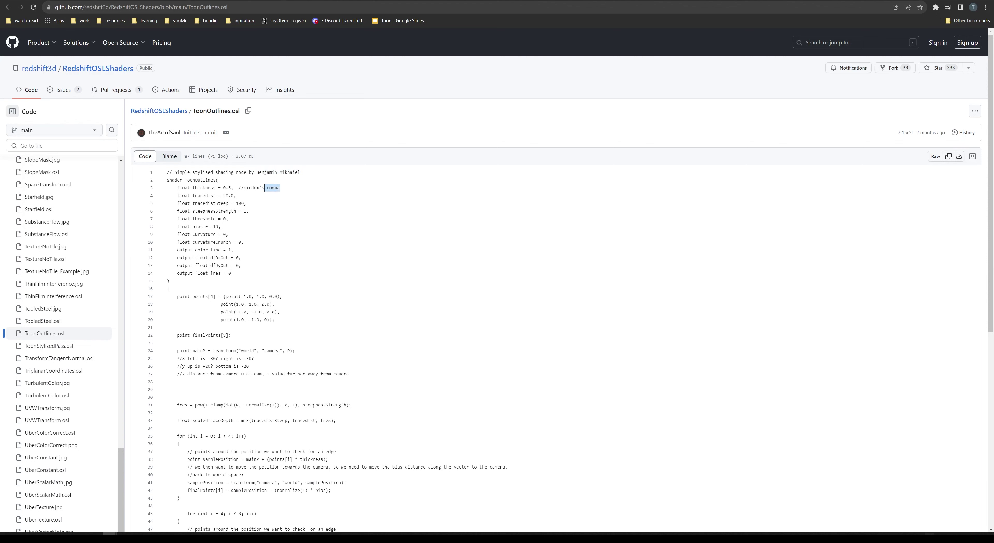
click(265, 188)
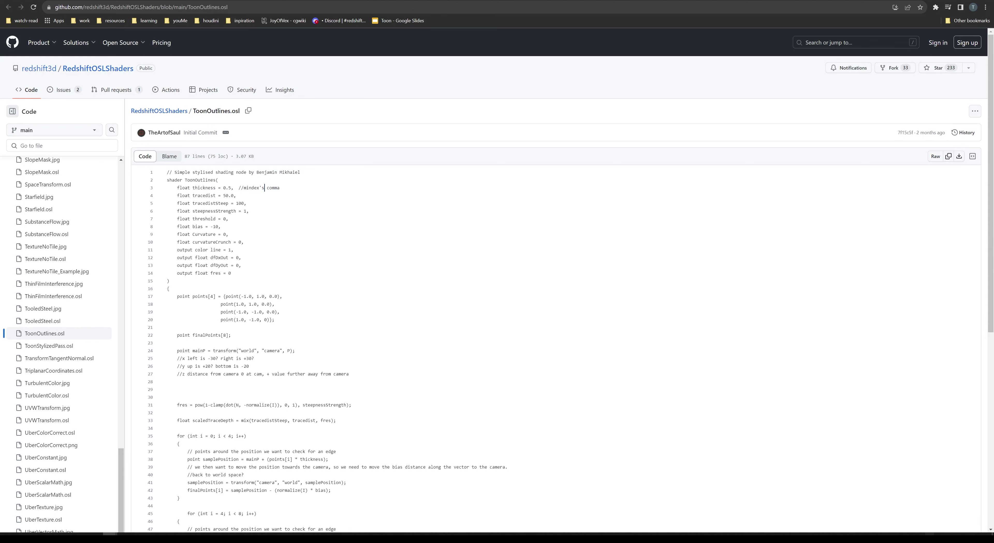
click(948, 157)
Back in Cinema 4D, replace the spare OSL Shader's code with the copied ToonOutlines code, compile it and show its parameters
click(938, 1)
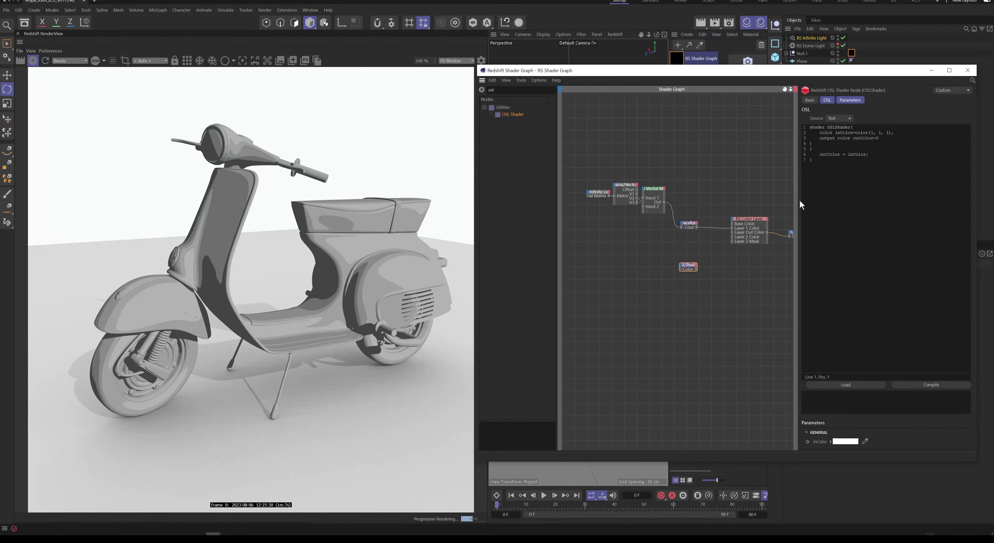
key(ctrl+a)
key(ctrl+v)
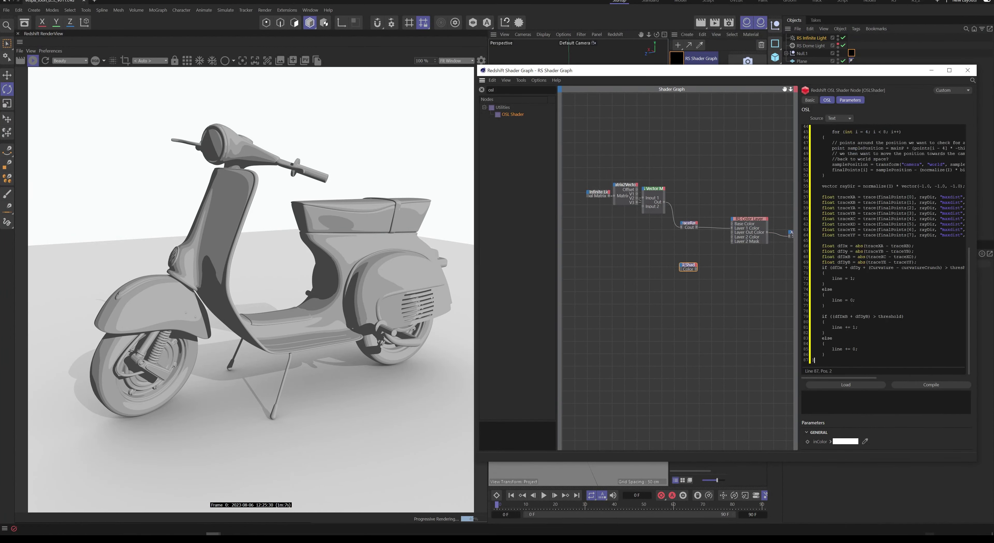
click(923, 385)
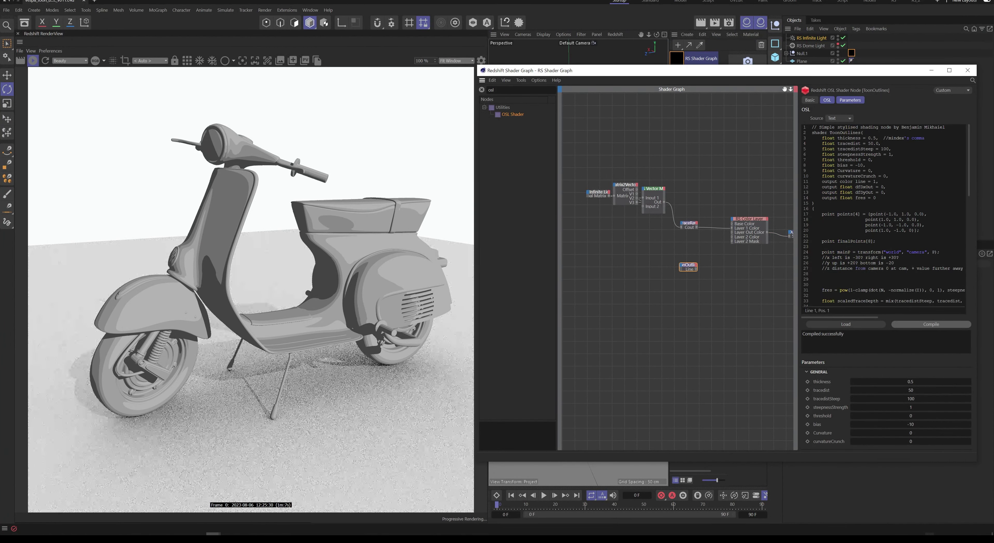
click(851, 99)
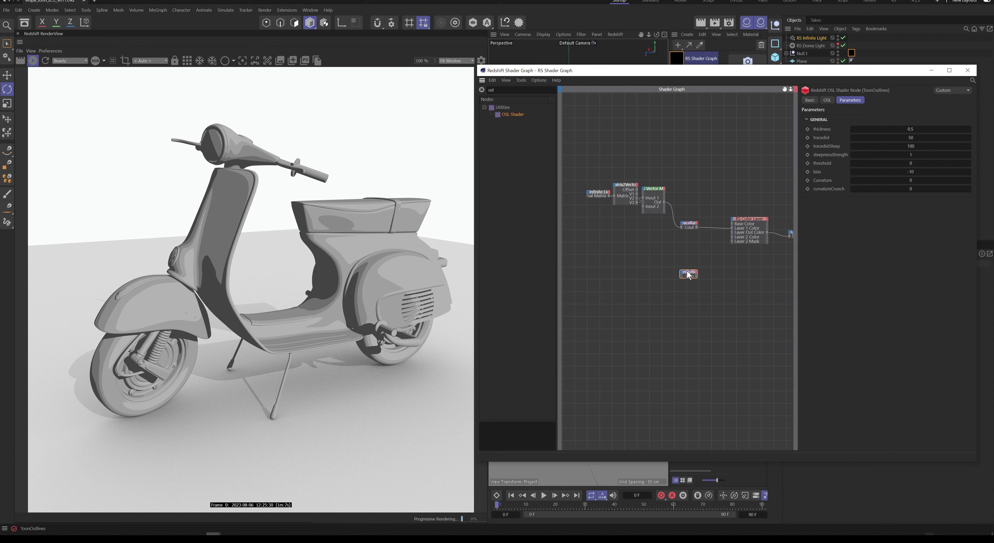
Add another OSL Shader node below ToonOutlines, and copy the HalftoneDots code from the RedshiftOSLShaders repository in the browser
drag(682, 276, 695, 276)
drag(507, 114, 694, 300)
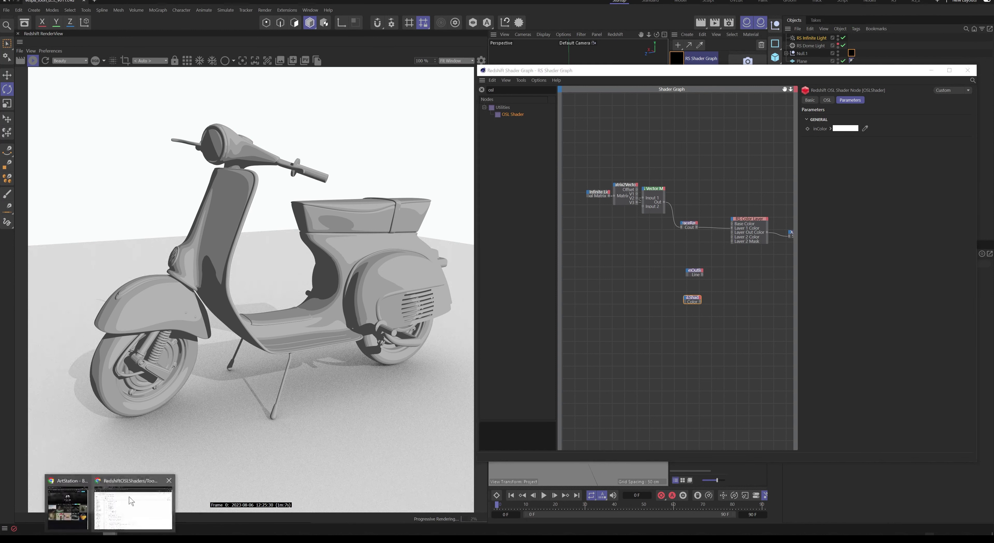
click(132, 502)
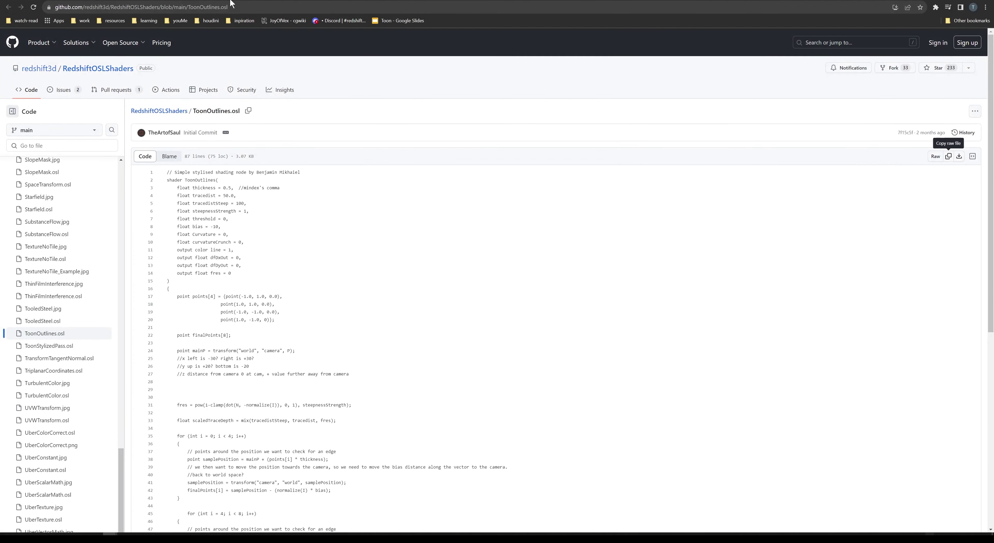
click(234, 0)
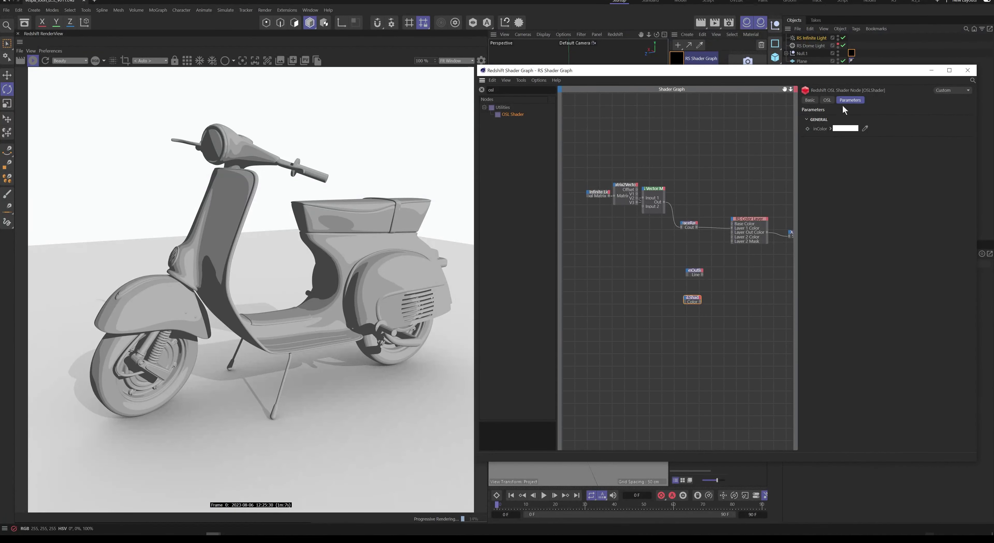
Replace the added OSL Shader's code with the copied HalftoneDots code, compile it and show its parameters
click(827, 101)
key(ctrl+a)
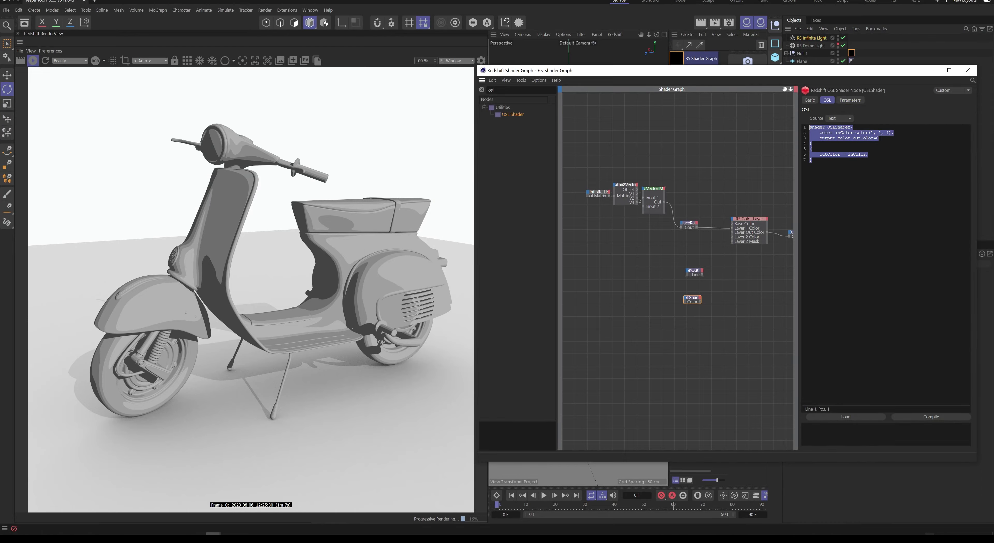
key(ctrl+v)
click(923, 418)
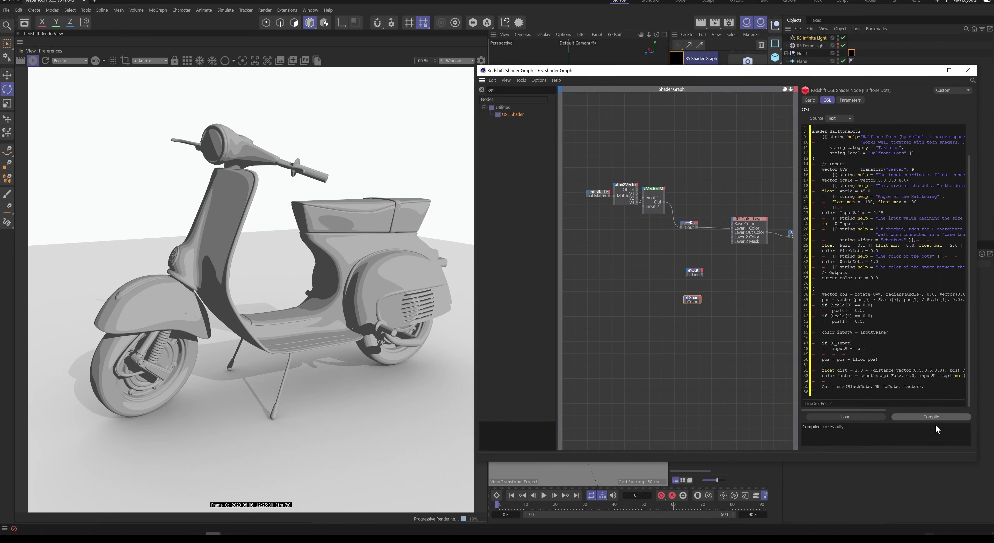
click(853, 102)
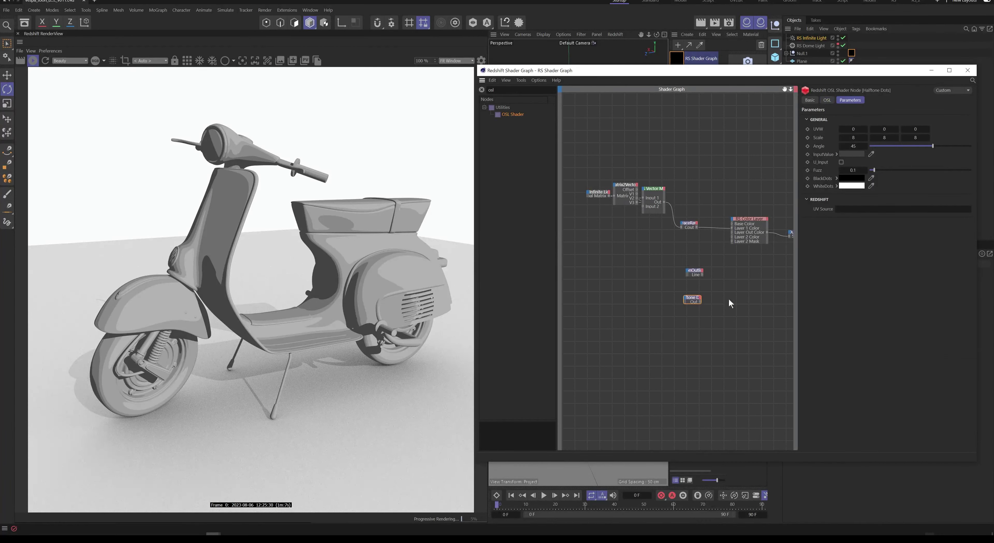
Widen the shader graph window over the render view, keeping the Color Layer and the two unconnected OSL nodes in view
middle_drag(731, 304, 647, 264)
scroll(694, 247, up, 2)
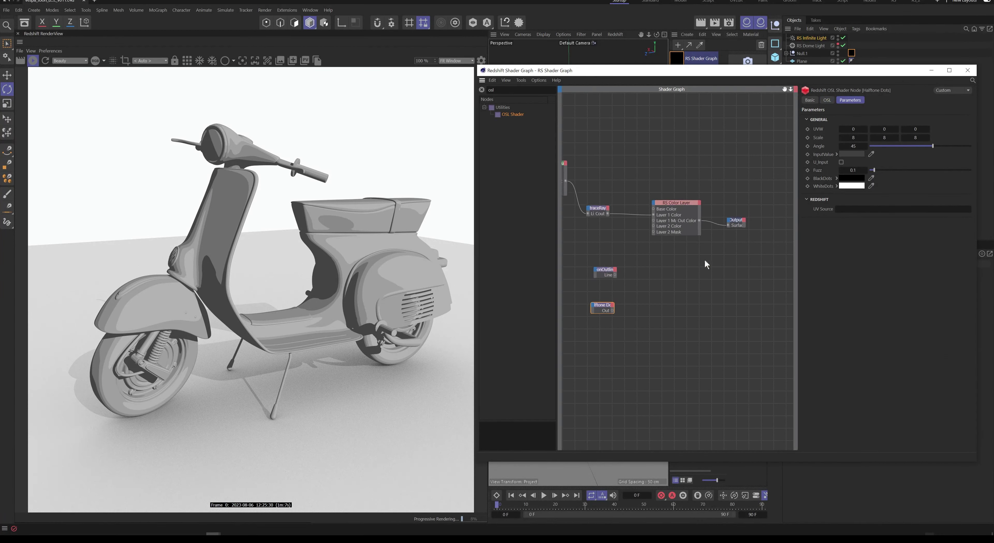
scroll(704, 264, left, 2)
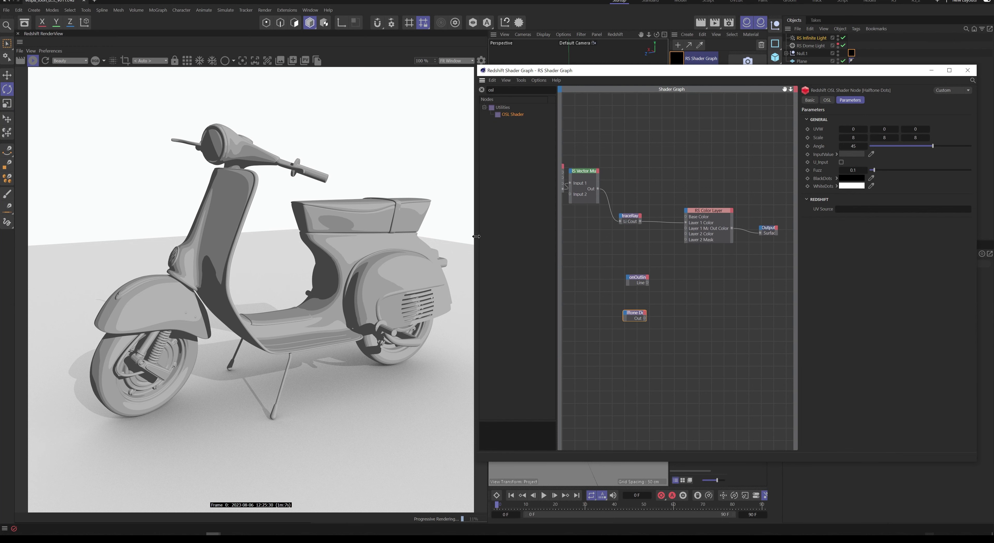
drag(477, 236, 432, 236)
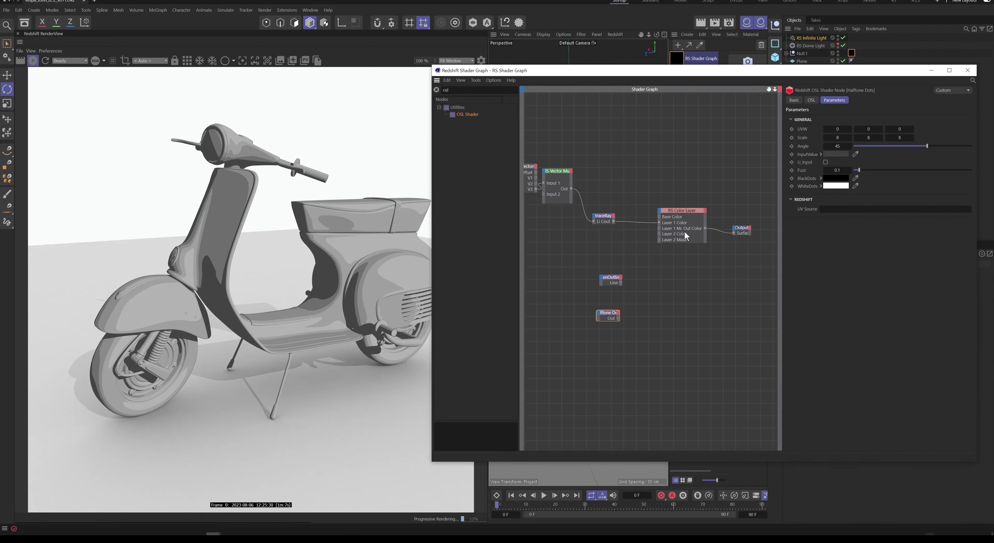
Connect the ToonOutlines Line output to the Color Layer's Layer 2 Mask and enable Layer 2
drag(609, 279, 660, 240)
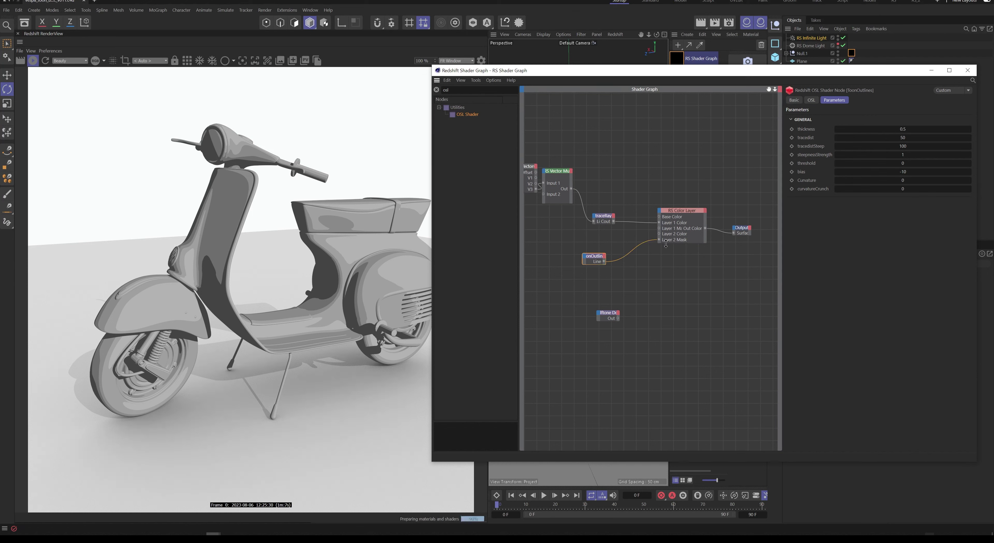
click(688, 210)
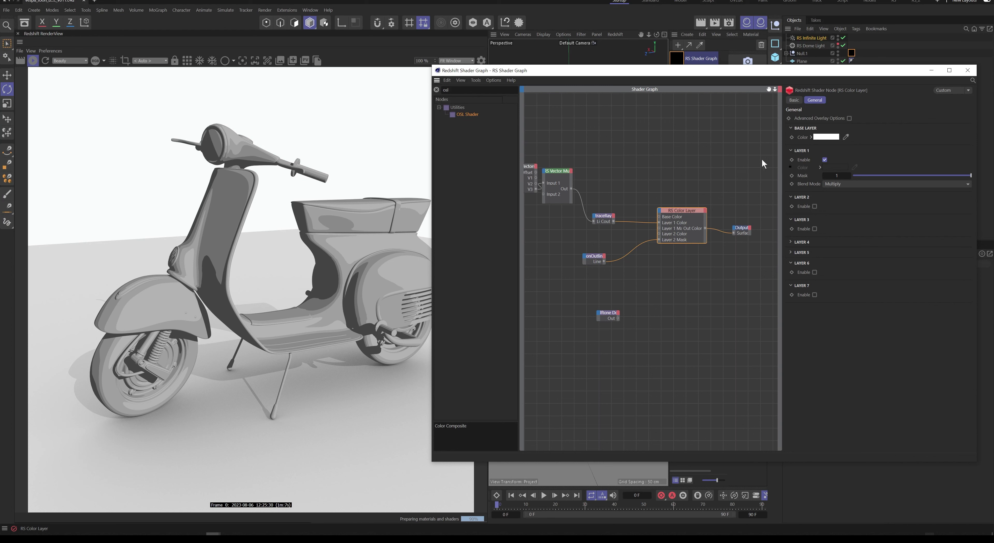
click(815, 207)
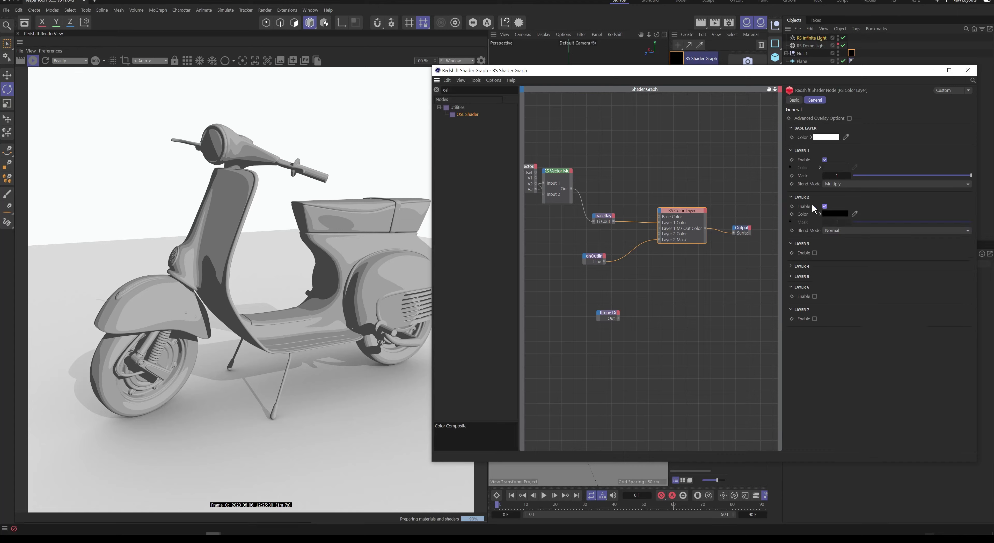
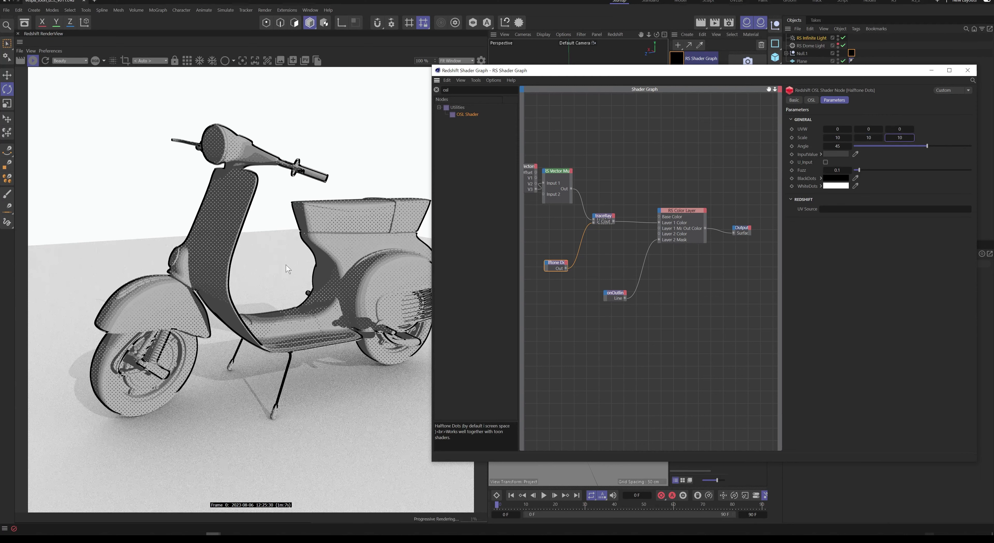
Set the distortionScale of the traceRay node to 0.2
click(604, 219)
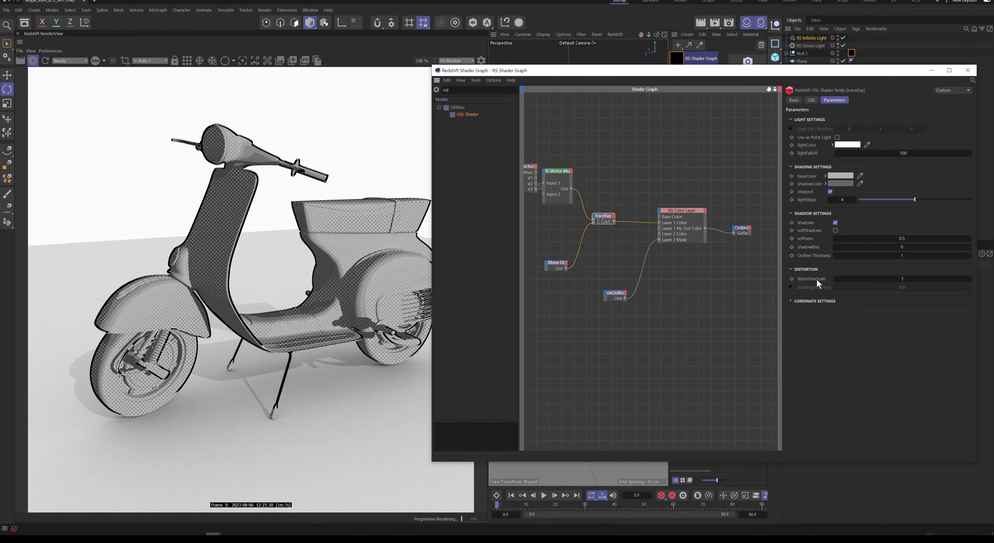
click(902, 281)
drag(895, 282, 863, 278)
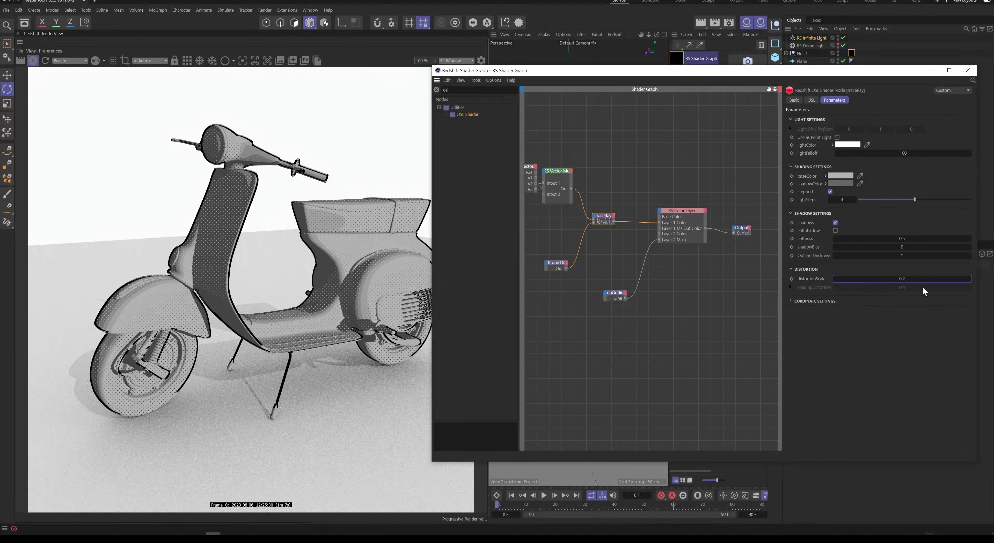
key(Return)
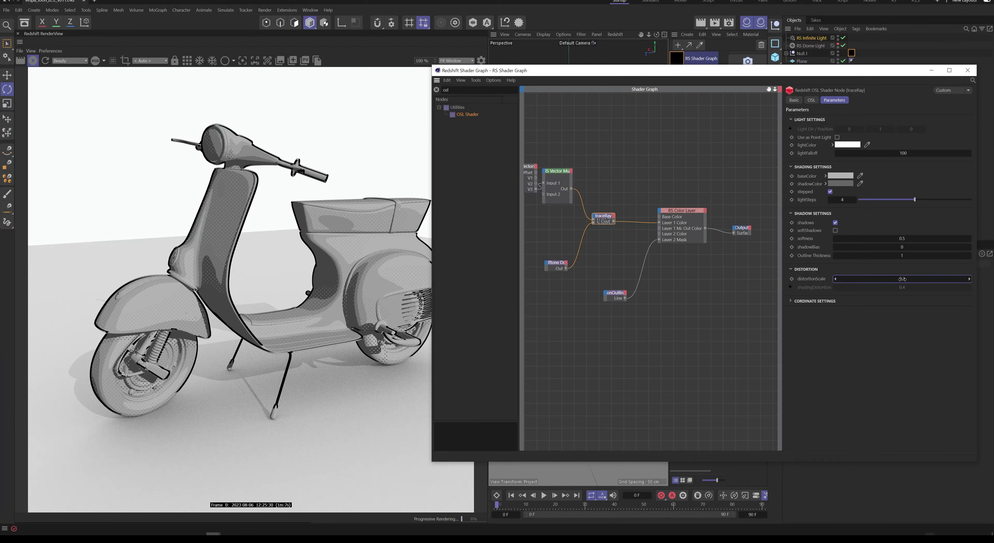
Raise the traceRay node's distortionScale to 0.279 and set the Halftone Dots node's Fuzz to 1
drag(901, 279, 933, 287)
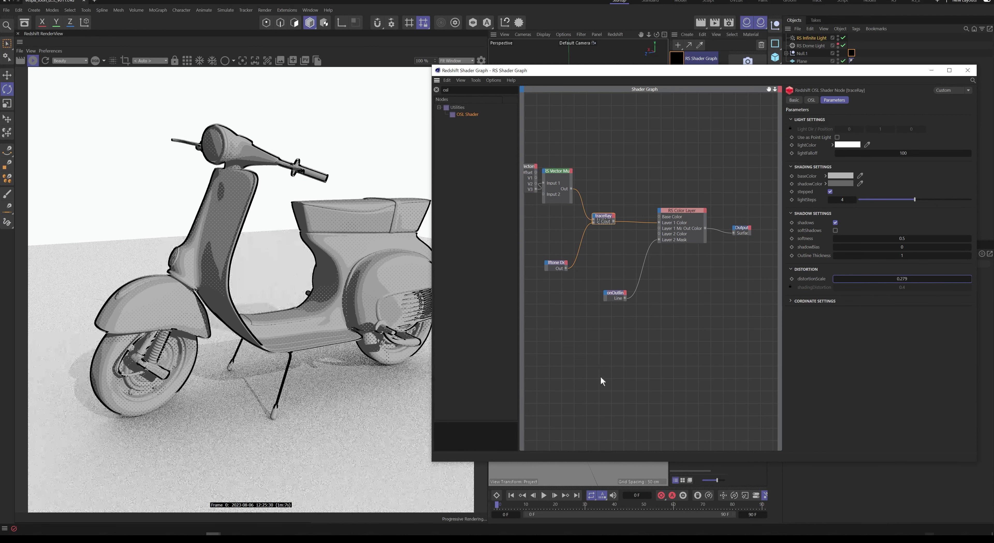
click(557, 265)
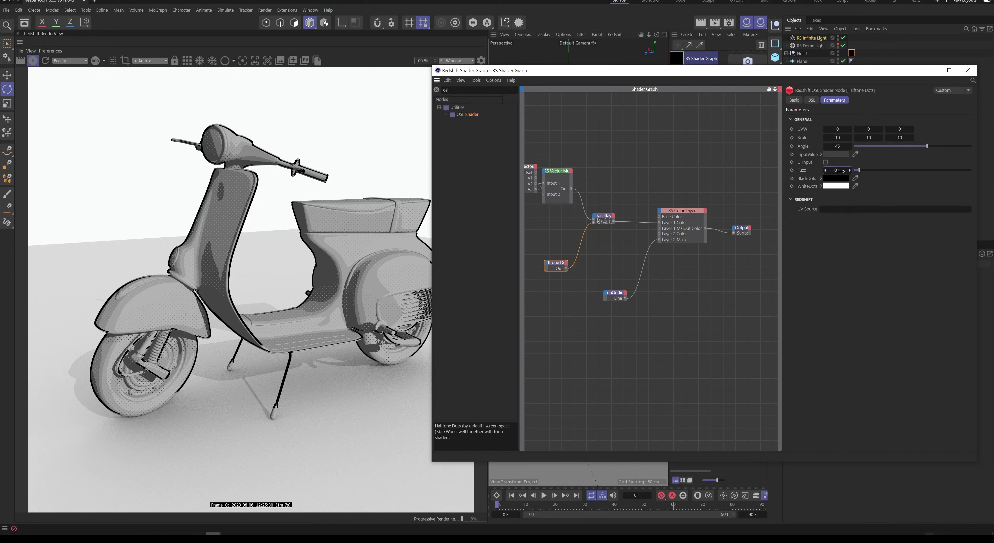
text(1)
key(Return)
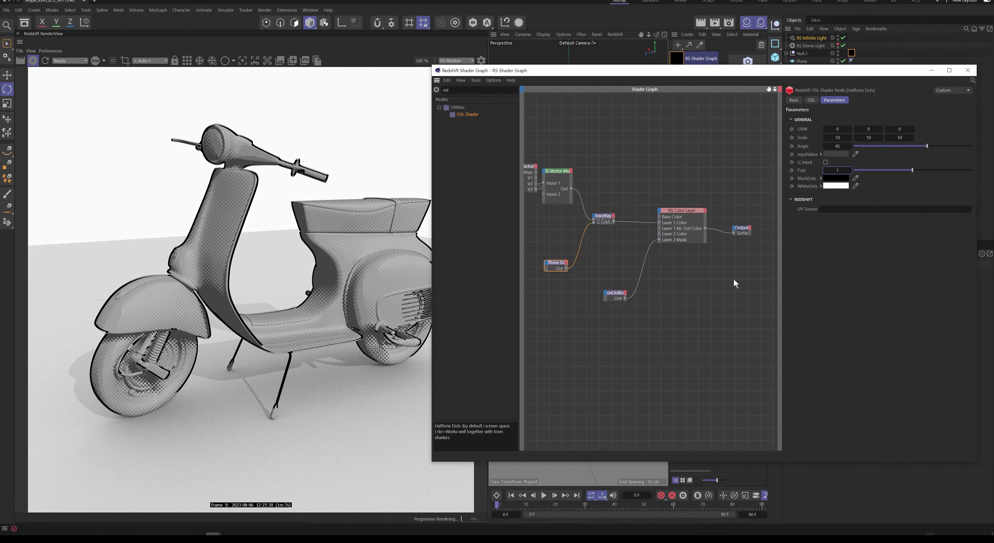
Preview the Halftone Dots directly through the Output, compare Fuzz values of 0.1 and 1, and reconnect the Color Layer to the Output
click(567, 272)
drag(566, 268, 733, 233)
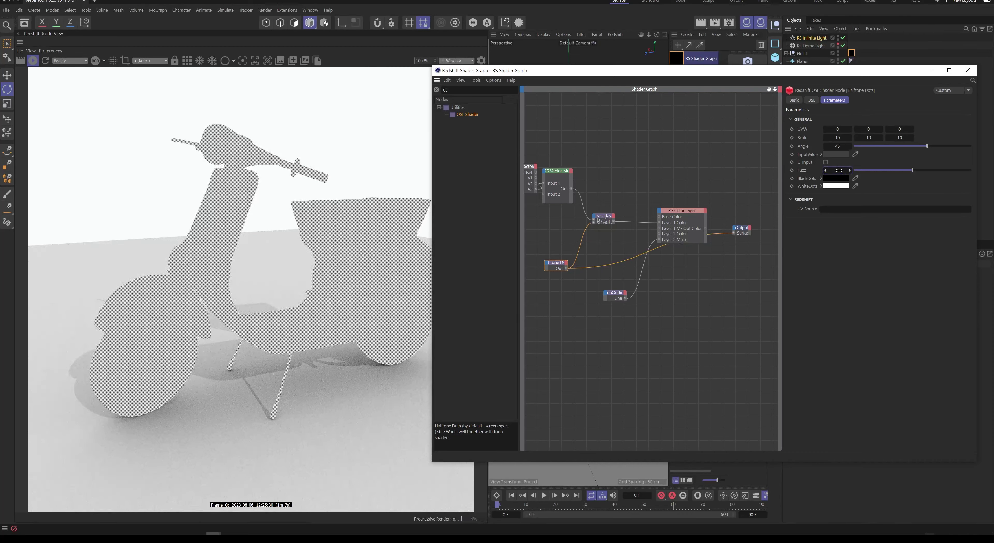
text(0.1)
key(Return)
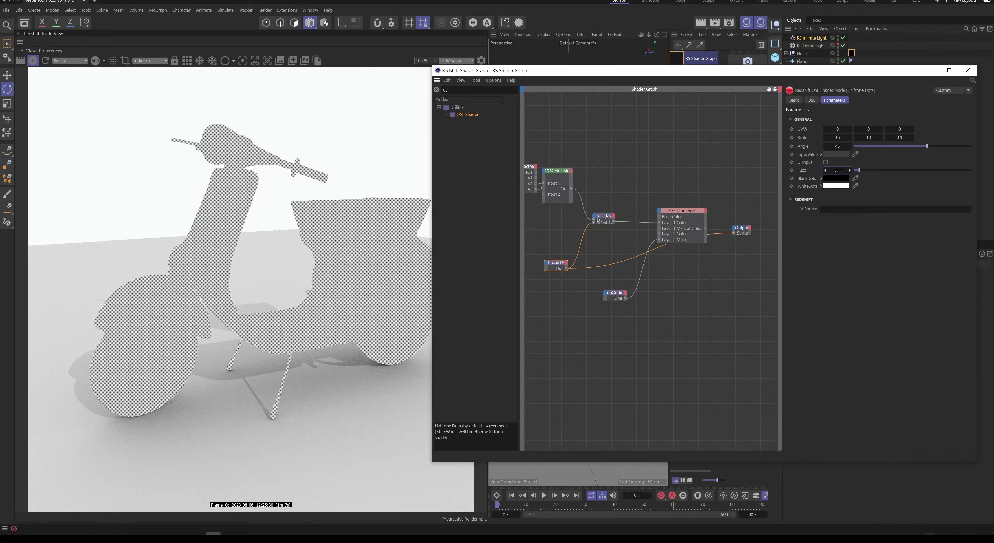
double_click(836, 171)
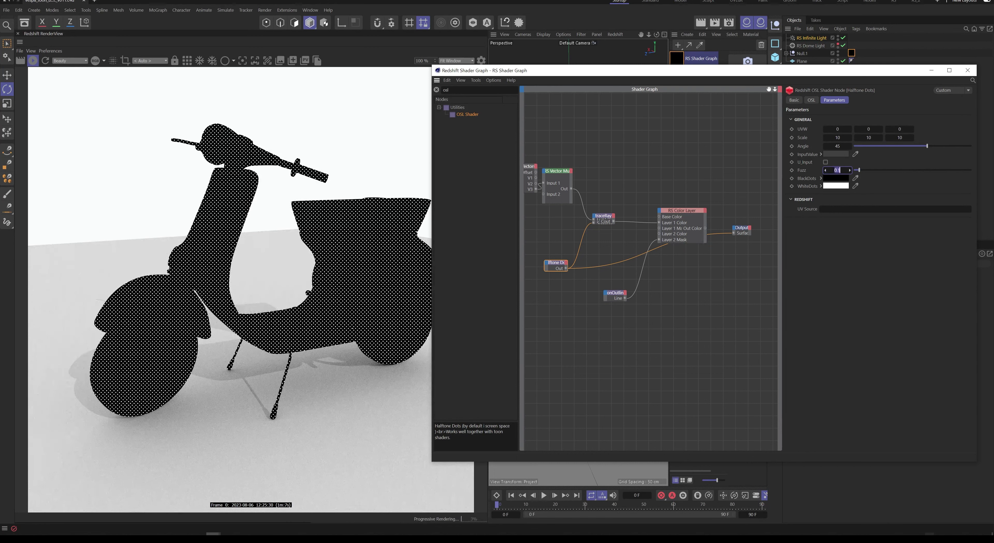
text(1)
key(Return)
click(692, 212)
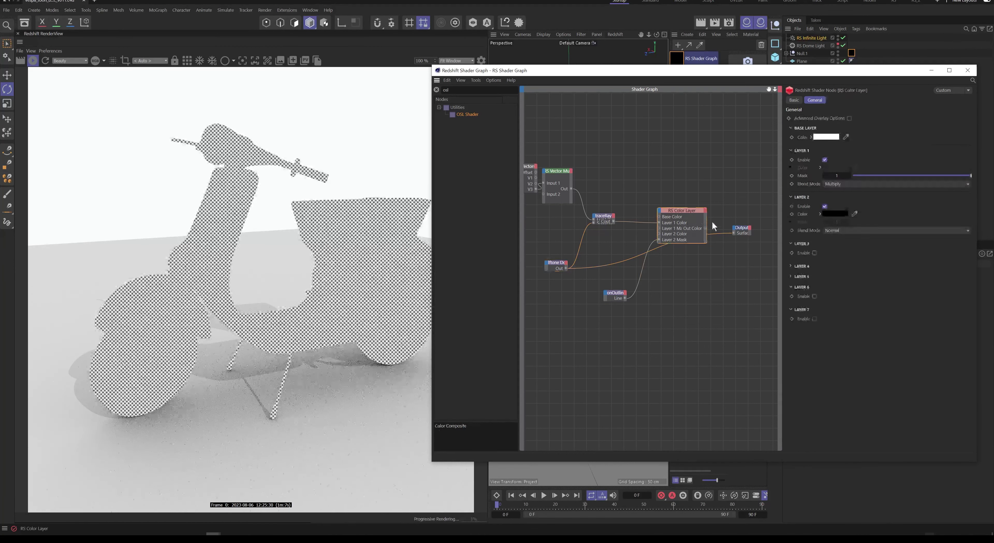
Try weaker and stronger distortionScale values on the traceRay node, starting at 0.078, and settle on 0.355
click(611, 217)
mouse_move(903, 278)
mouse_down()
mouse_move(925, 287)
mouse_move(816, 288)
mouse_move(842, 289)
mouse_move(829, 289)
mouse_up()
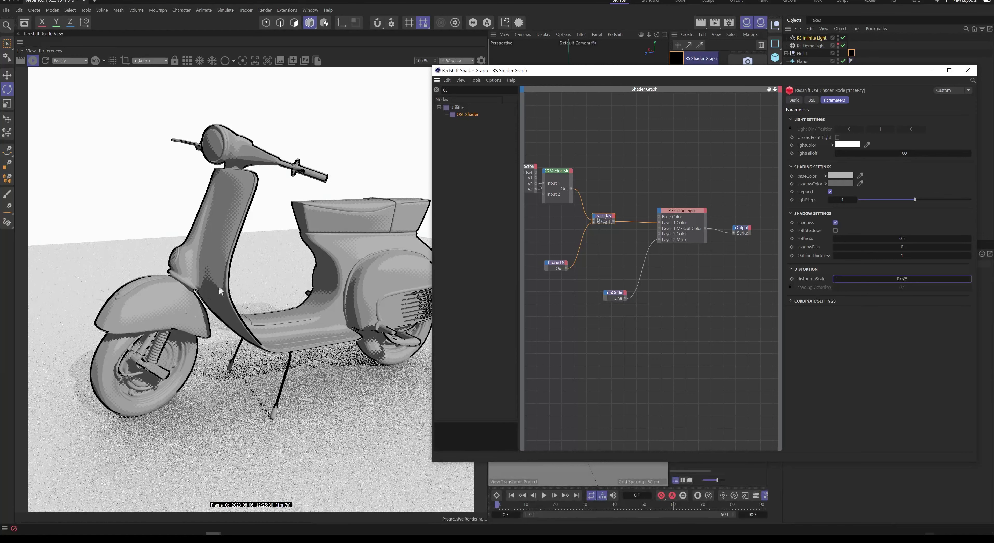
drag(901, 279, 964, 278)
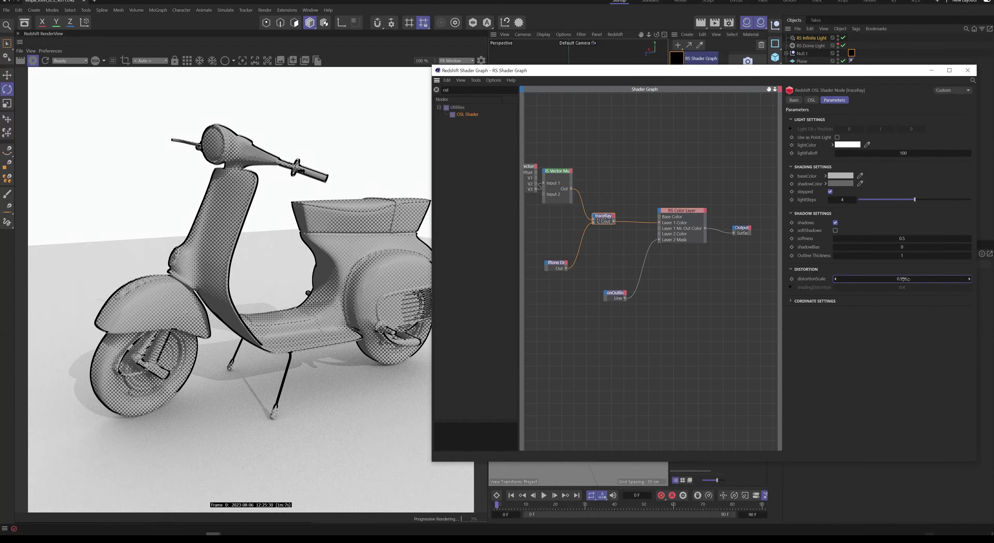
drag(812, 280, 646, 292)
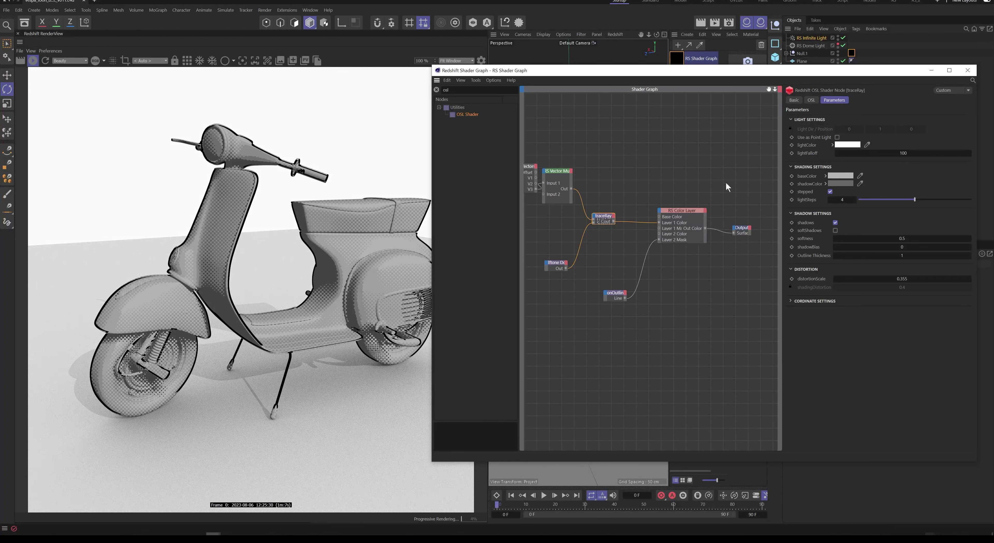
Try red and cyan as the Color Layer's base color, and restore it to white
click(687, 238)
click(829, 138)
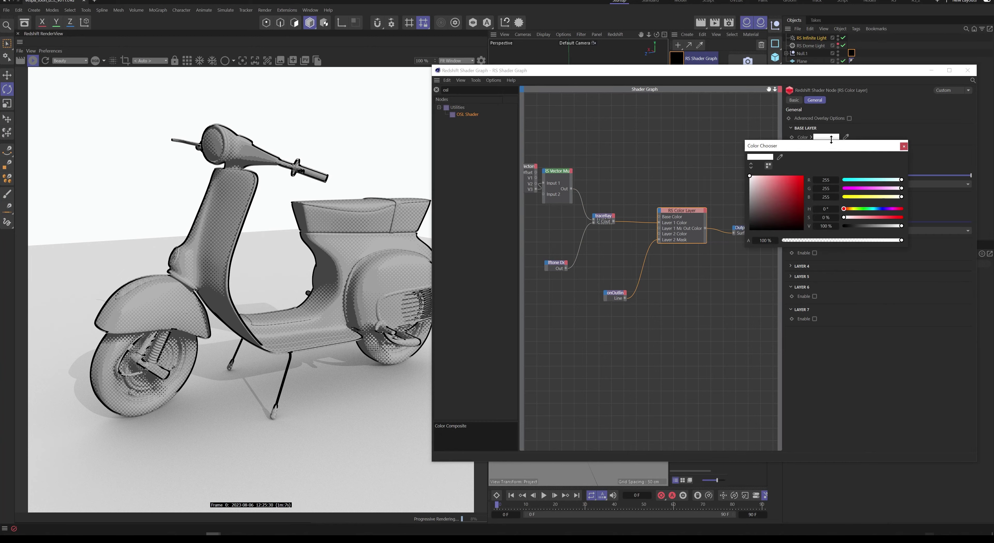
click(803, 176)
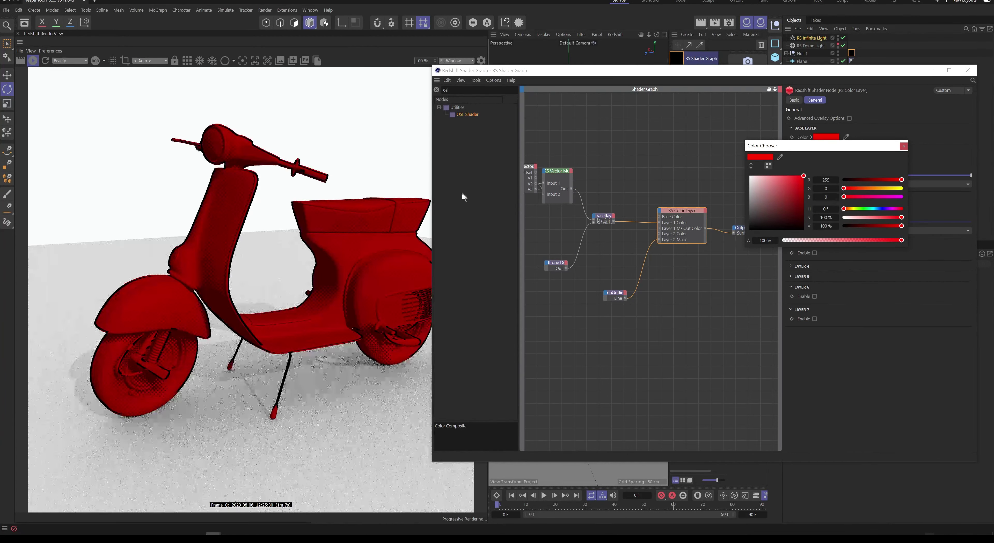
click(874, 209)
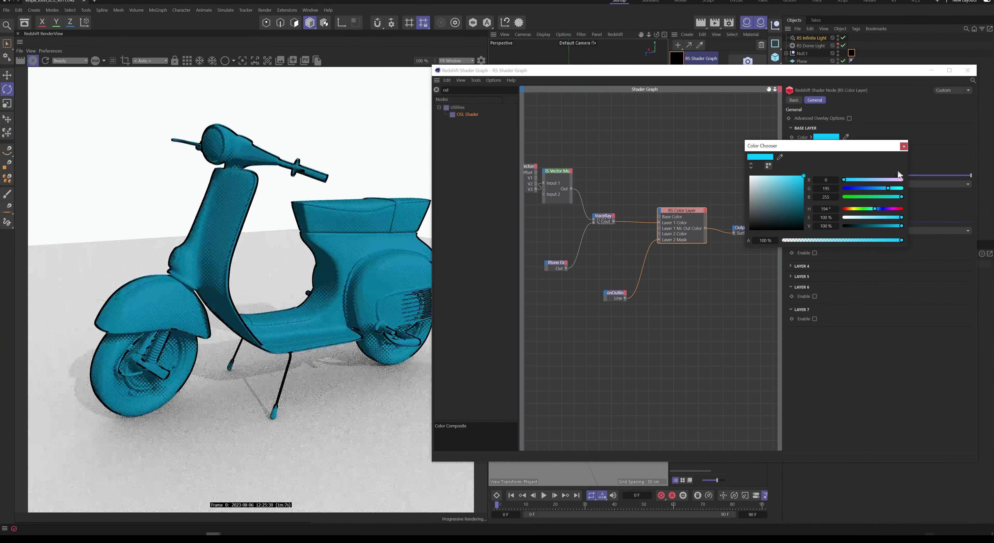
drag(851, 221, 843, 222)
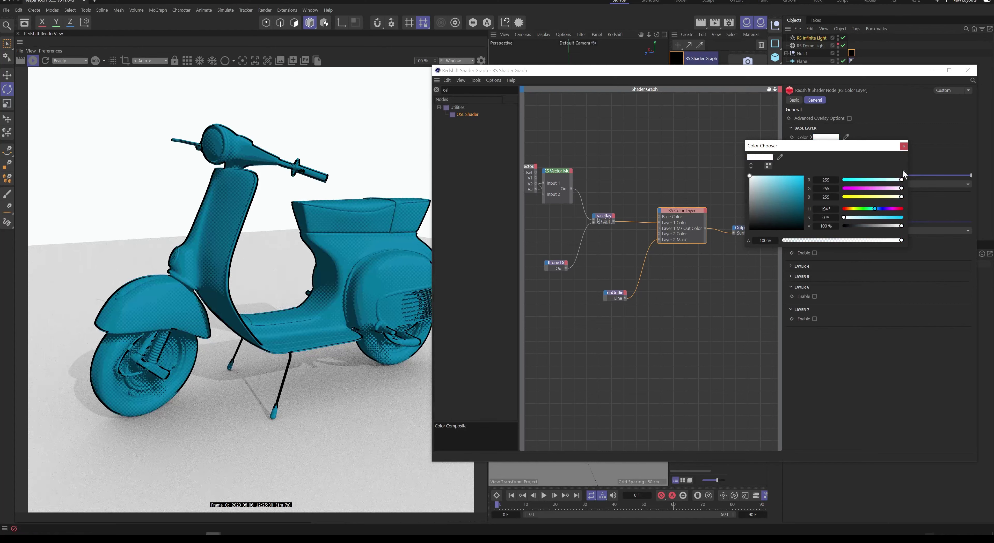
click(903, 146)
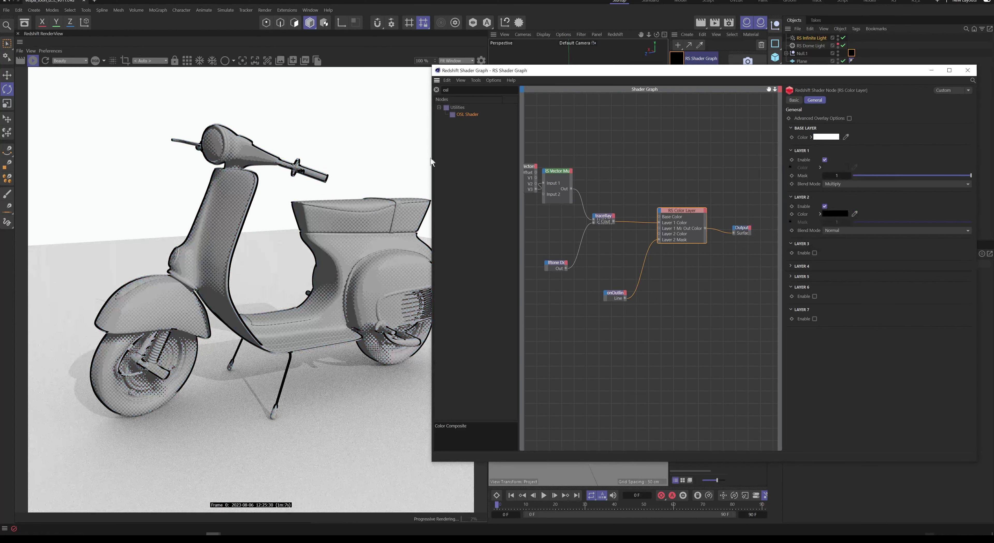
Add a Ramp node and insert it between the traceRay output and the Color Layer's Layer 1 Color
click(602, 216)
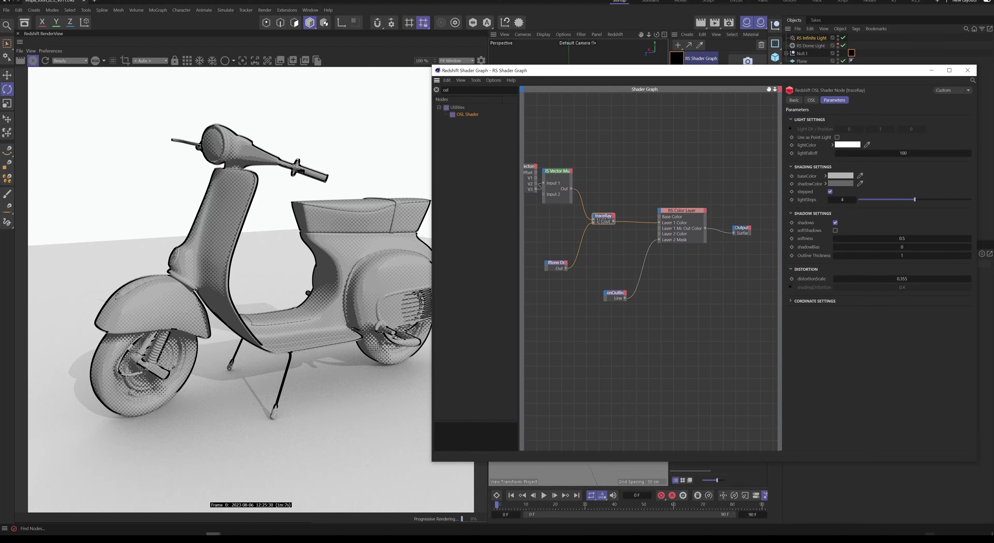
click(445, 90)
text(ramp)
drag(460, 114, 667, 169)
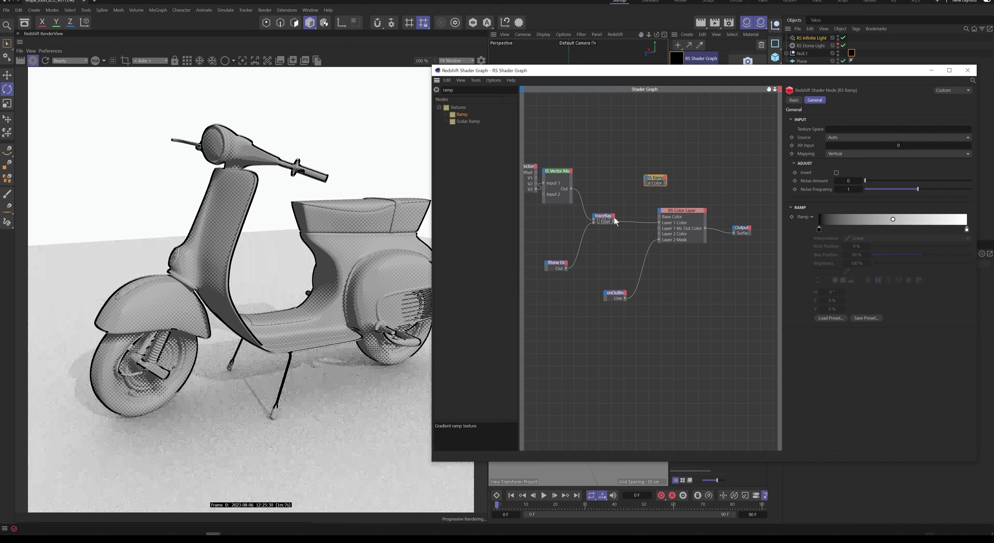
drag(613, 222, 660, 223)
drag(658, 184, 639, 219)
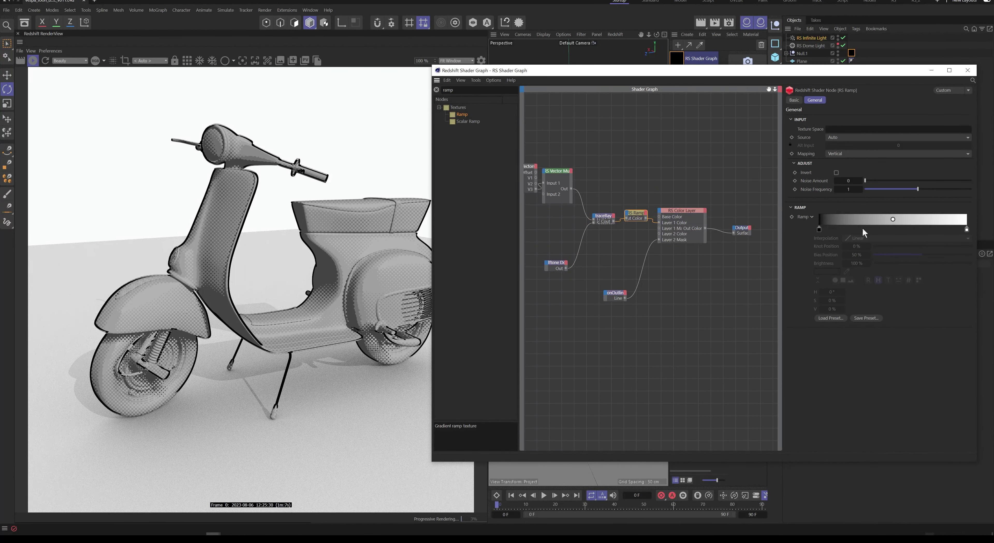
Add ramp knots at about 25% and 60%, and set the interpolation of the last two knots to Step
click(910, 230)
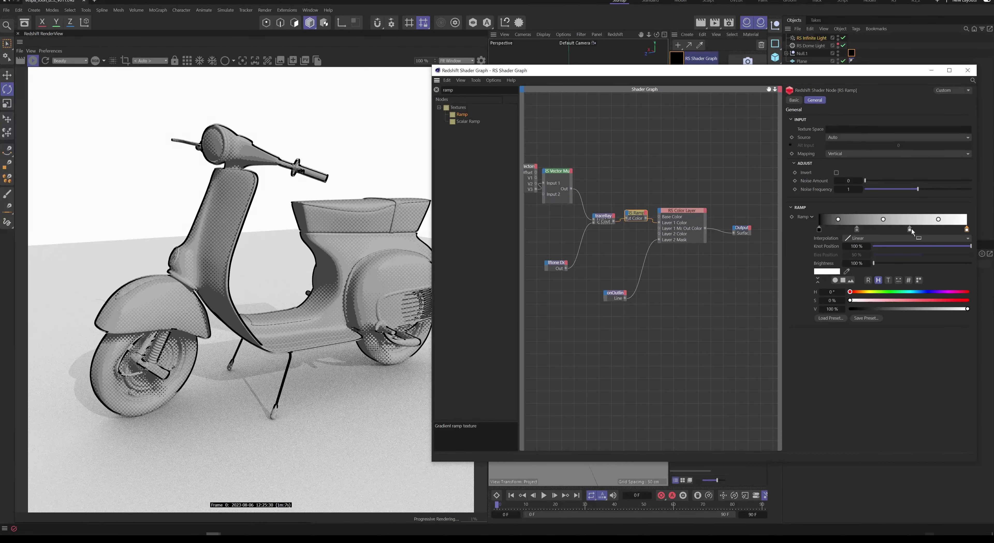
drag(912, 229, 874, 235)
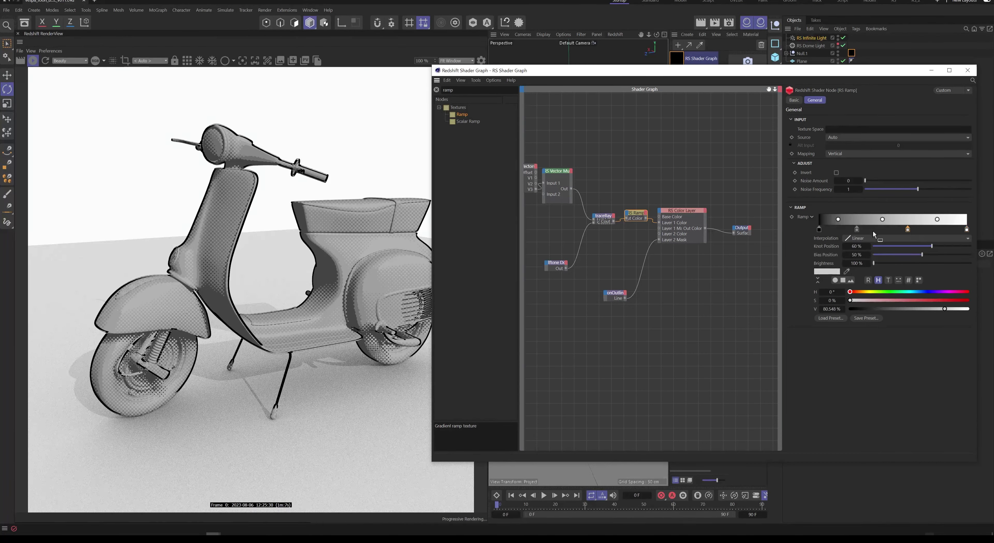
click(966, 230)
click(856, 229)
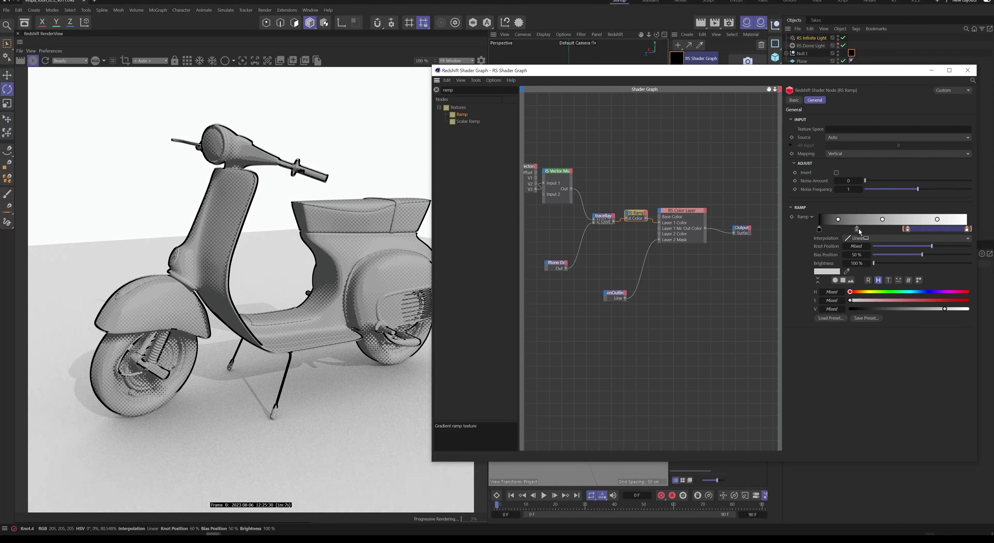
click(966, 229)
click(908, 230)
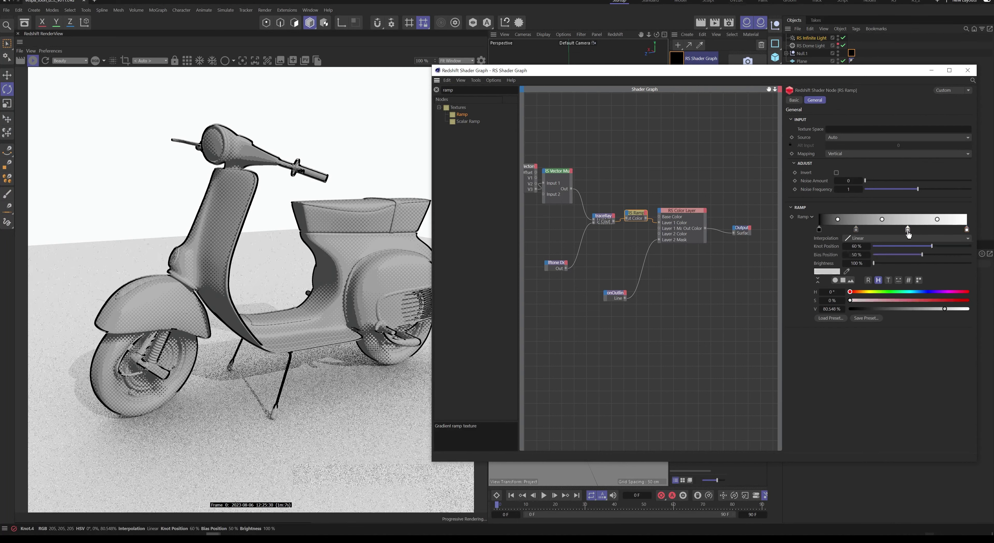
shift+click(967, 230)
click(860, 238)
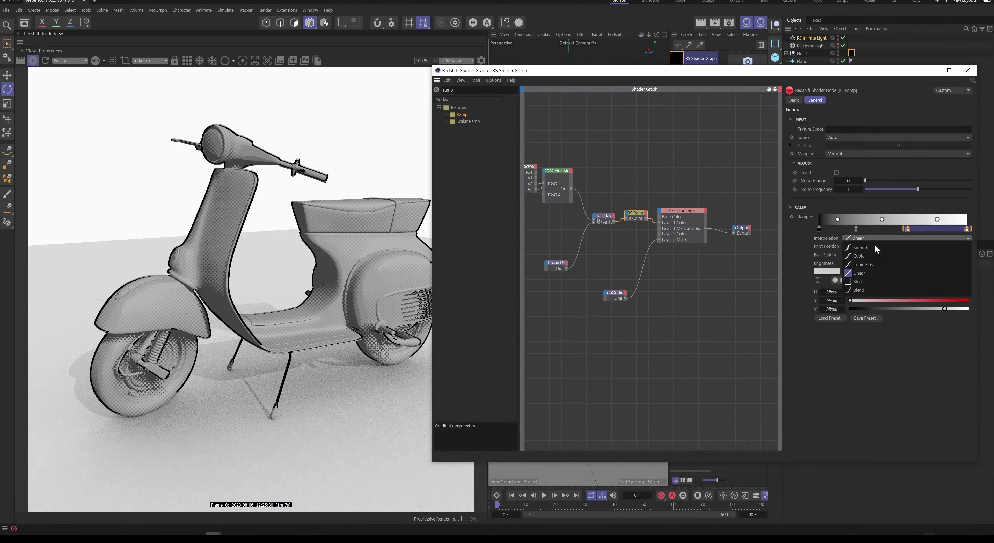
click(867, 239)
click(866, 238)
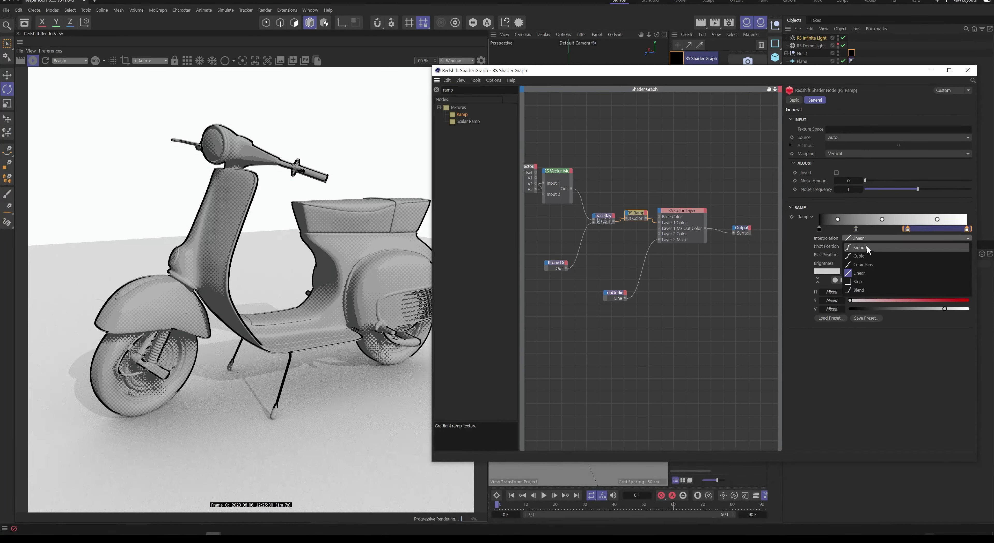
click(864, 281)
Set the first two ramp knots to Step interpolation and nudge the two inner knots to about 26.6% and 60.3%
click(856, 230)
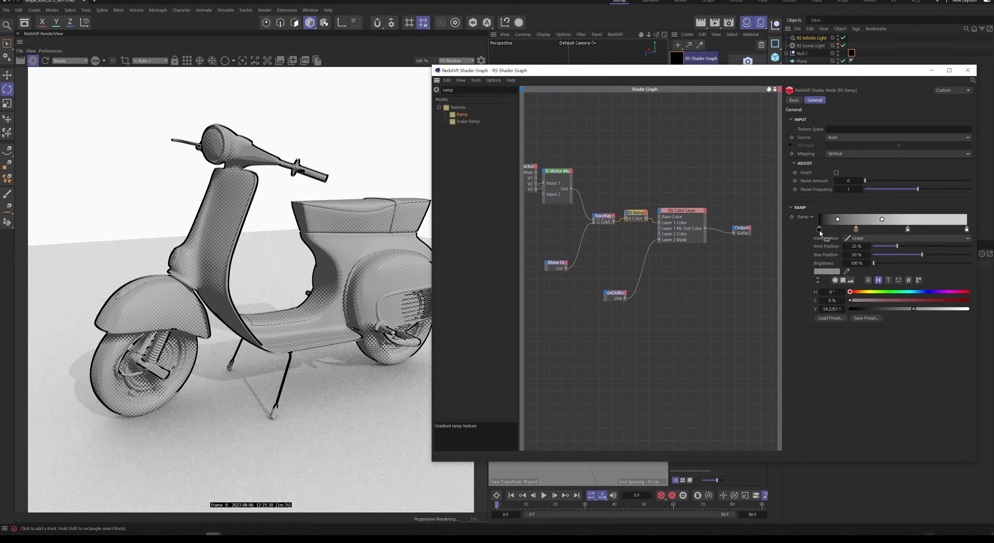
shift+click(819, 230)
click(870, 238)
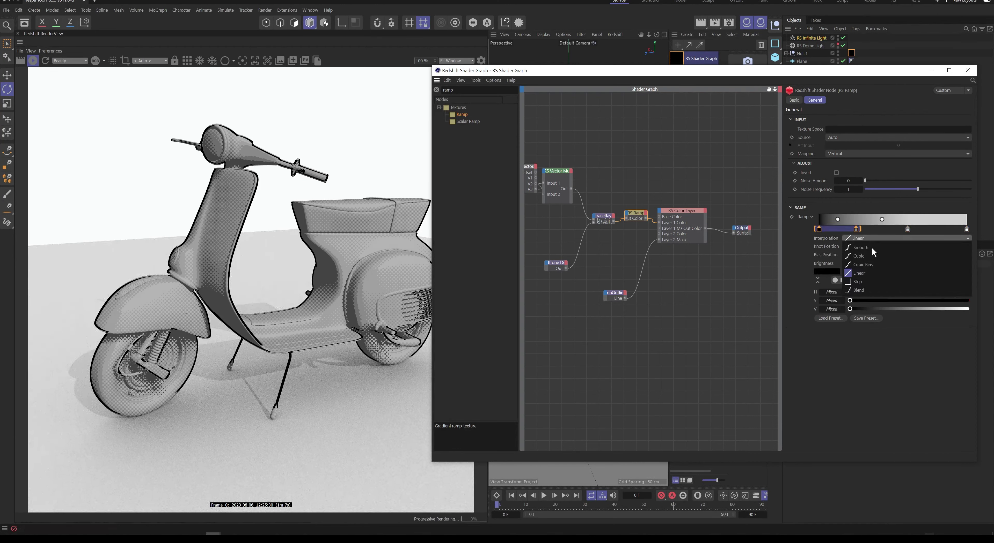
click(868, 282)
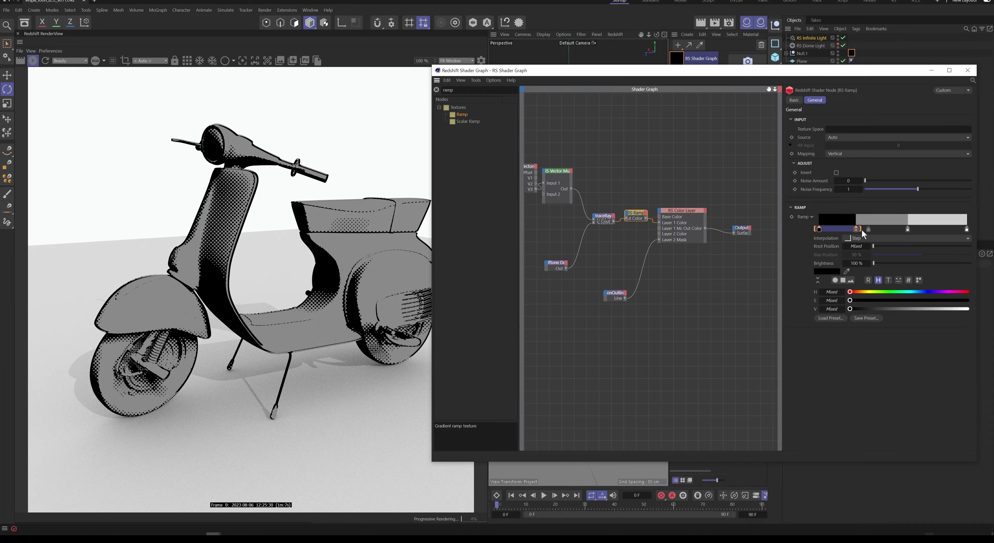
click(907, 231)
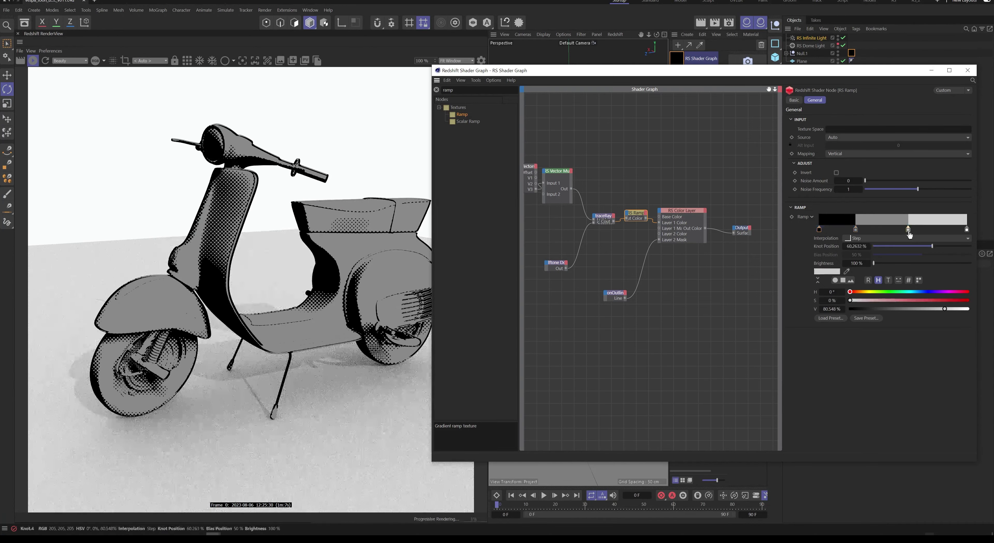
drag(855, 231, 858, 231)
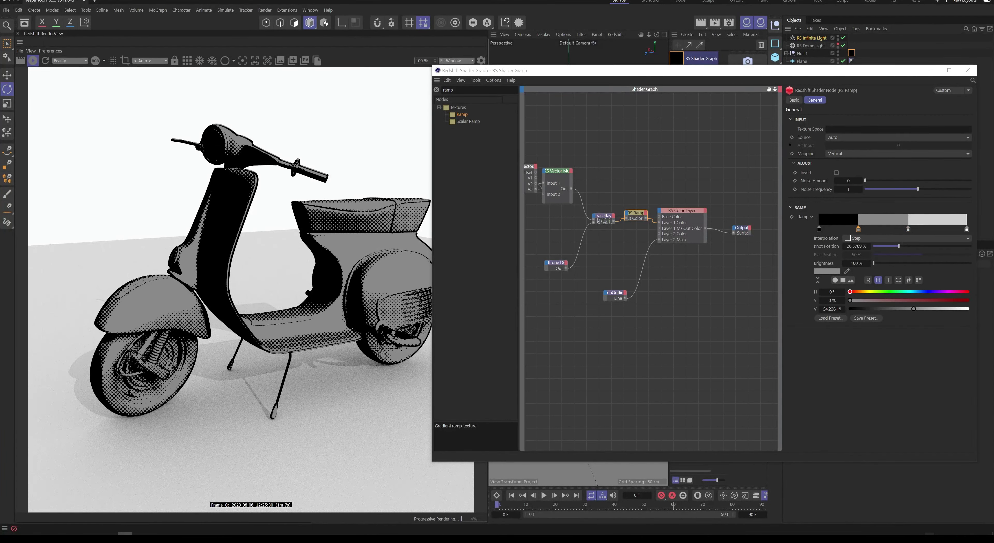
Color the first three ramp knots magenta (hue about 328°), dark blue (hue about 239°) and teal (hue about 187°), in that order
click(818, 229)
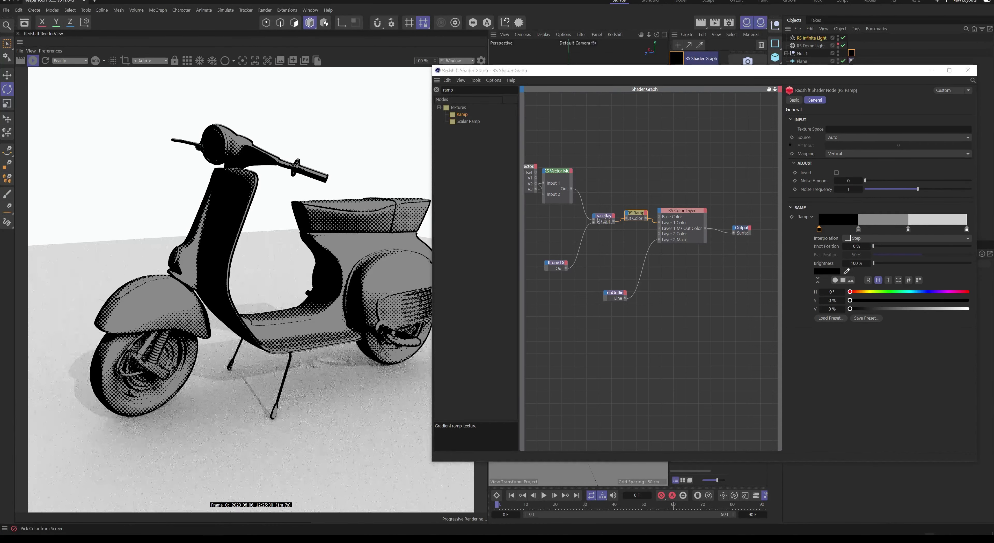
click(846, 271)
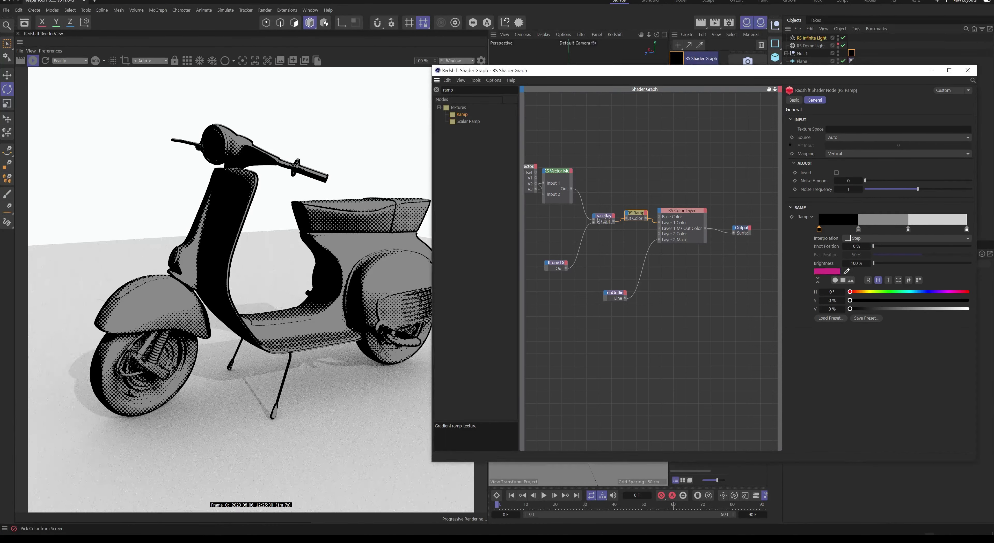
click(858, 229)
click(846, 271)
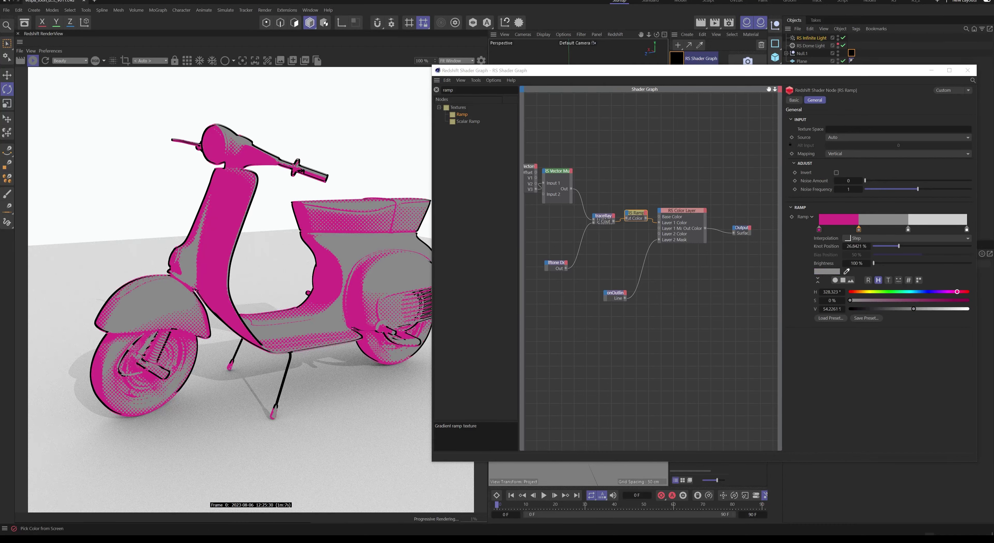
click(927, 292)
click(908, 229)
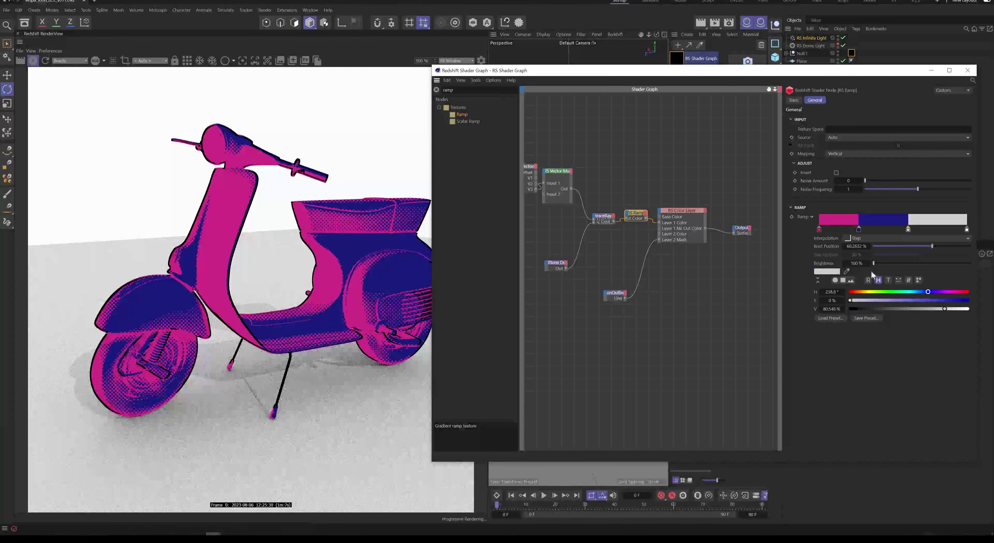
click(846, 271)
click(992, 244)
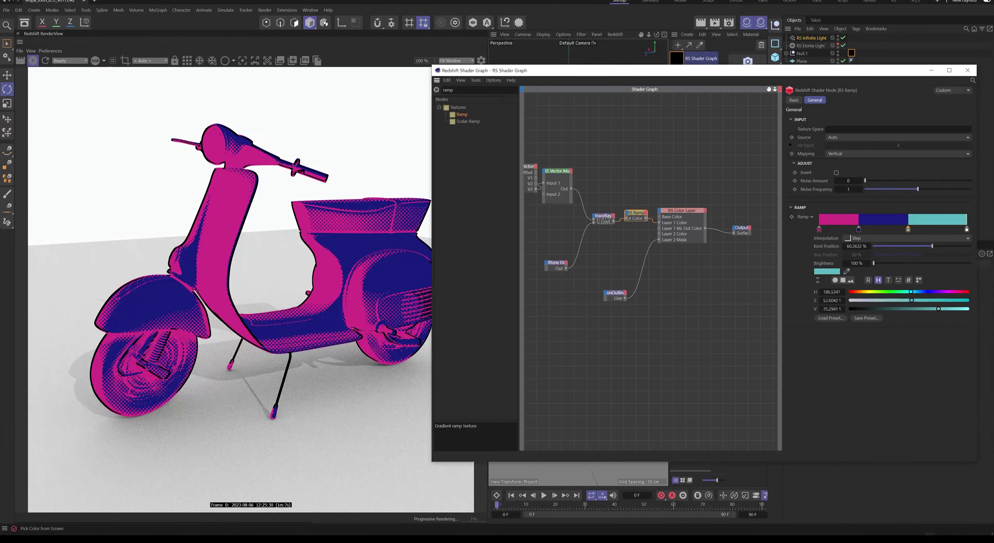
Move the white ramp knot inward to about 78%, add a knot at about 70.8%, and color it orange by sampling the Ramp node
drag(966, 231, 934, 231)
click(924, 234)
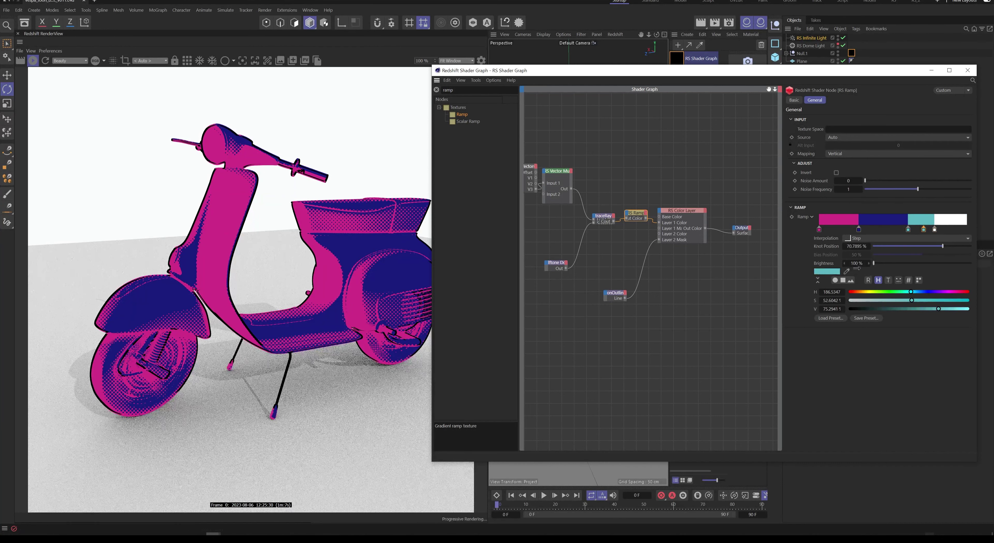
click(846, 271)
click(635, 212)
Shift the ramp's dark blue knot to about 12.6% and move the teal, orange and white knots inward, with white at about 62.4%
click(848, 231)
drag(848, 231, 827, 231)
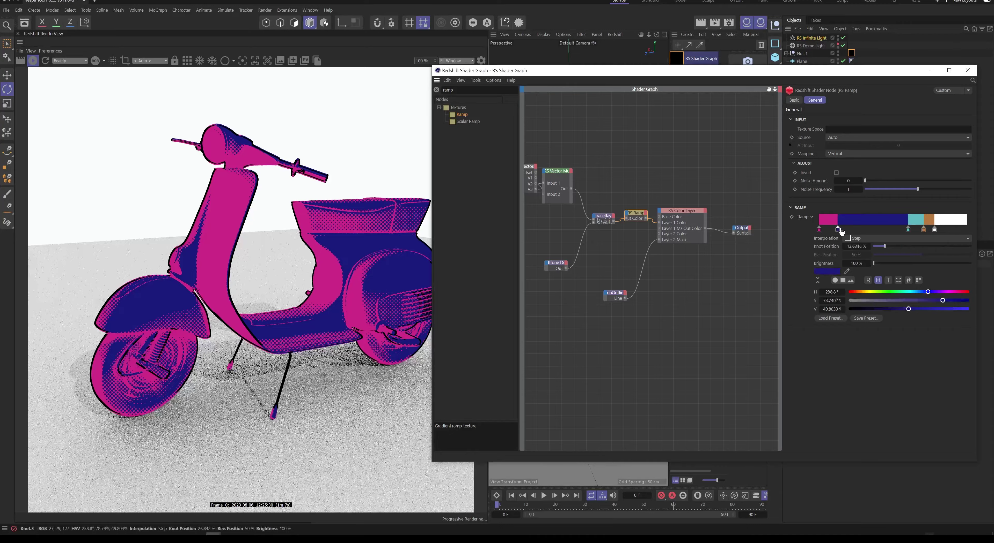
mouse_move(907, 230)
mouse_down()
mouse_move(866, 230)
mouse_move(910, 230)
mouse_up()
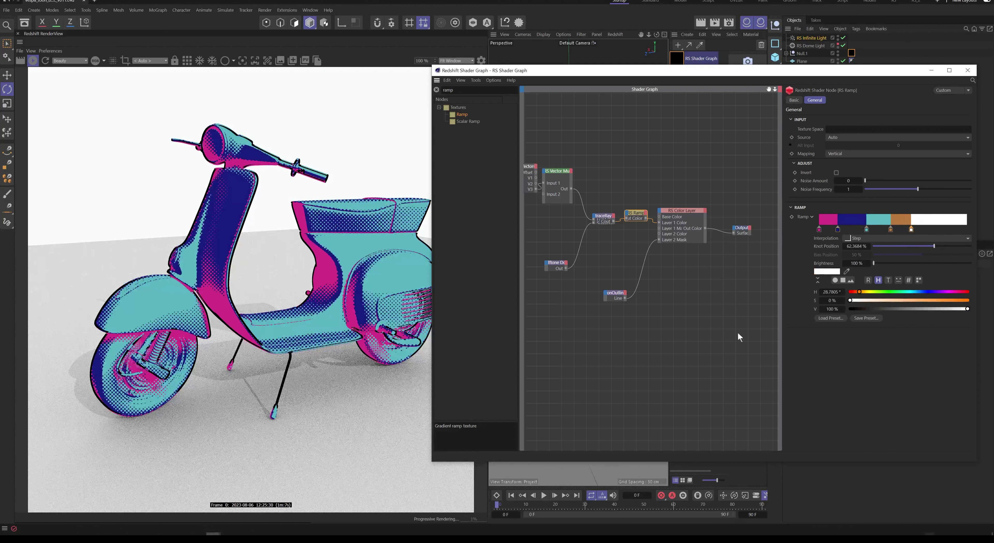
Set the traceRay node's lightSteps to 5 and turn off its stepped shading
drag(598, 246, 601, 212)
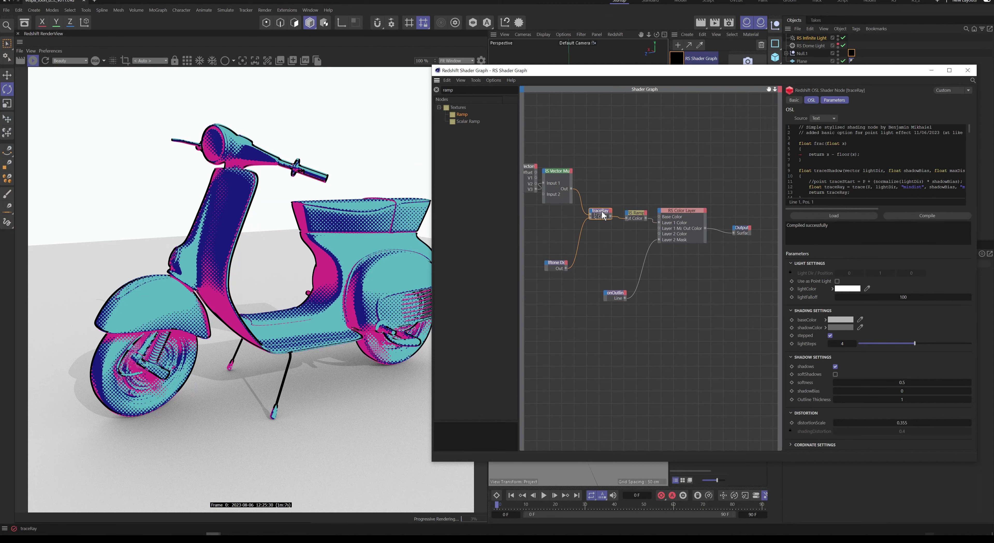
click(833, 101)
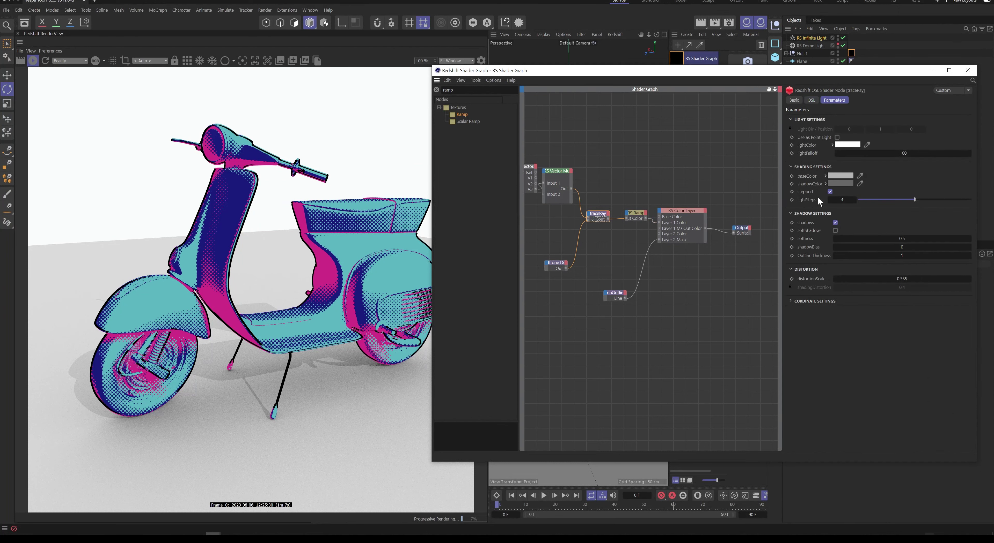
click(842, 199)
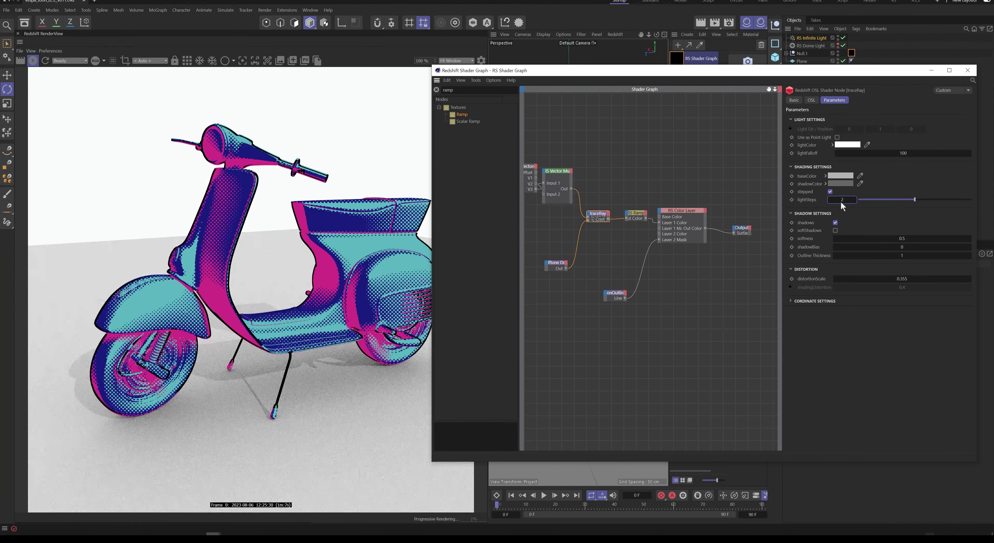
text(1)
key(Return)
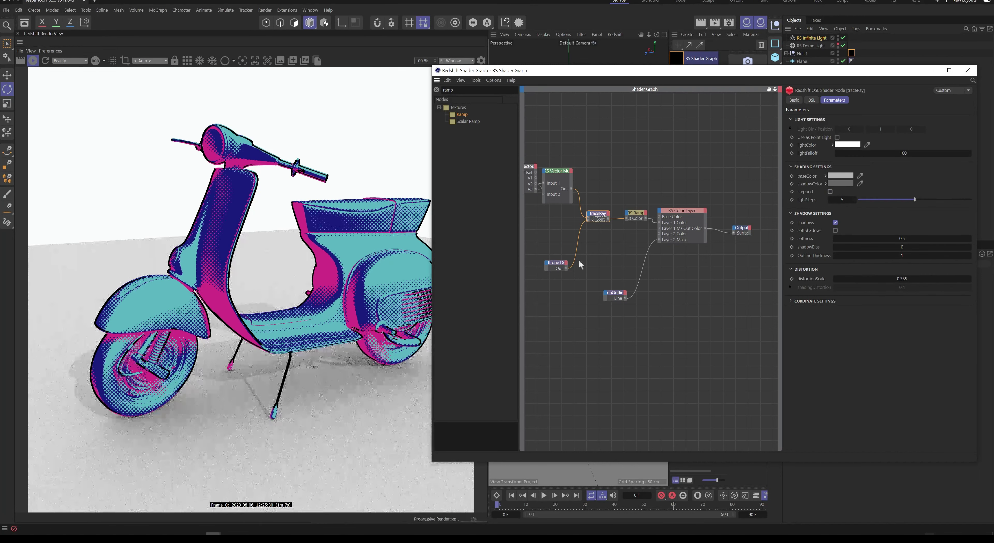
Compress the ramp's colored knots toward its start, placing the white knot at about 37.9%
click(634, 215)
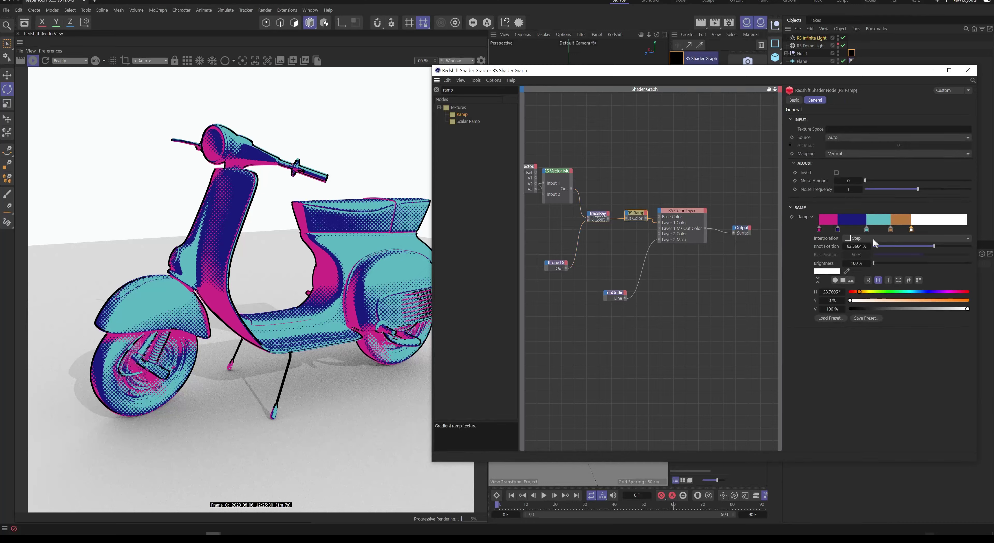
drag(838, 231, 875, 231)
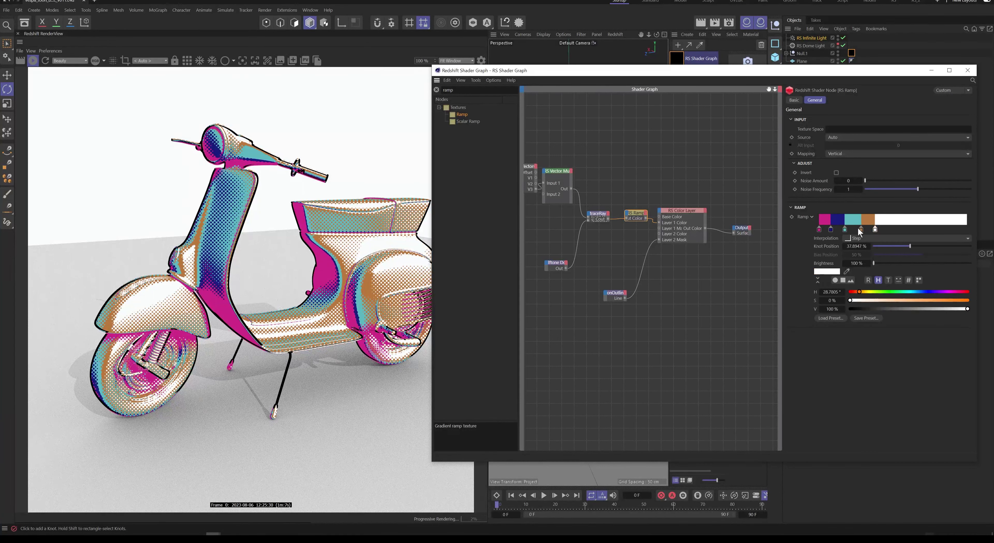
Turn on stepped shading for the traceRay node and set lightSteps to 4
drag(601, 195, 589, 251)
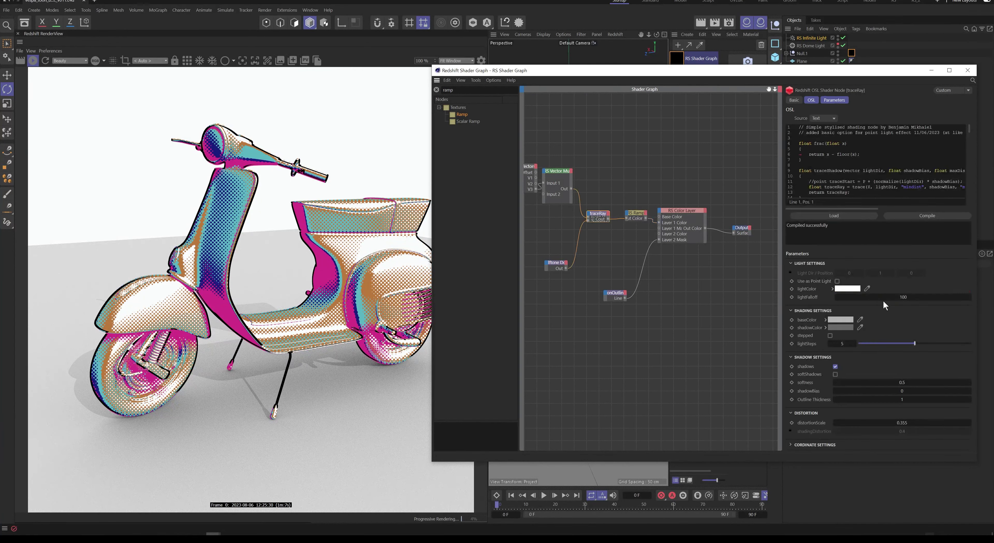
click(833, 101)
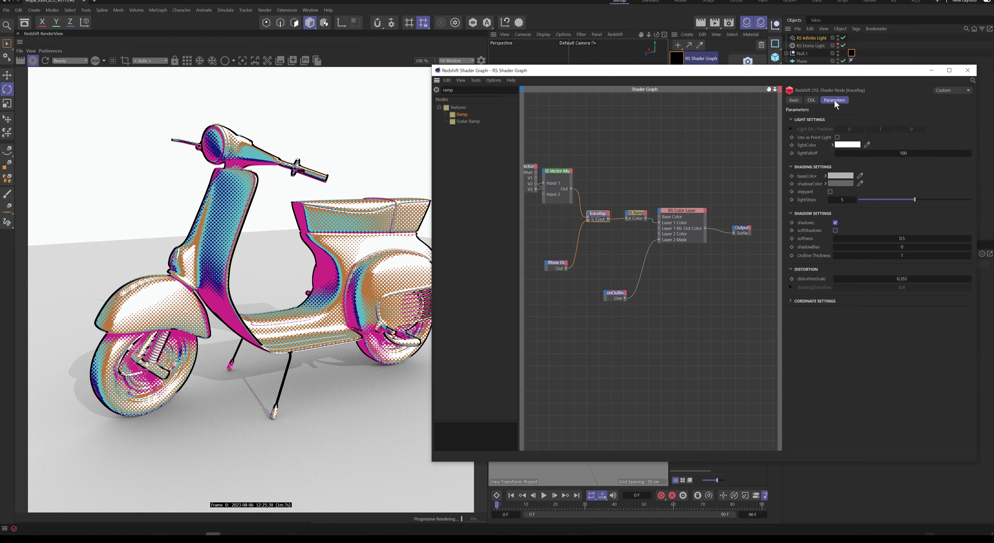
click(830, 192)
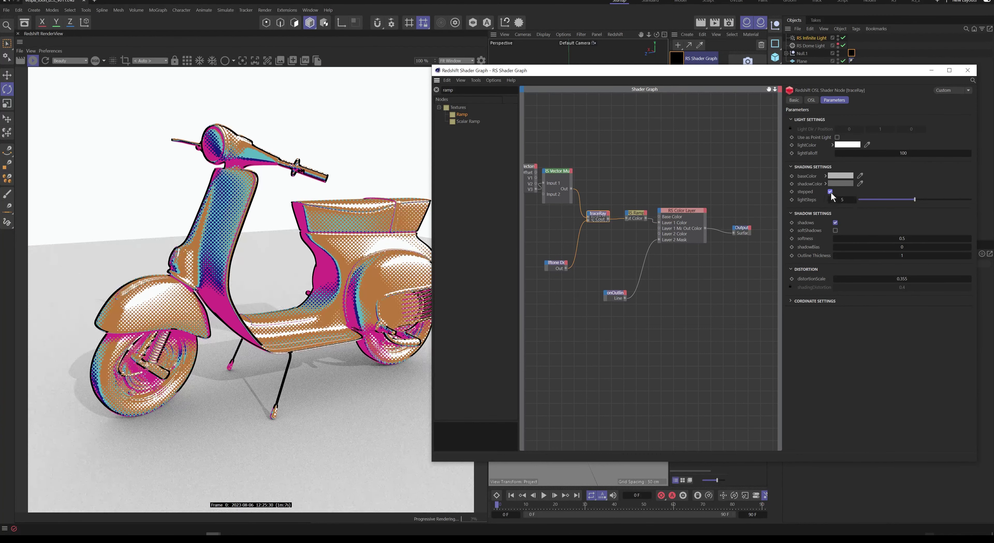
click(842, 200)
text(4)
key(Return)
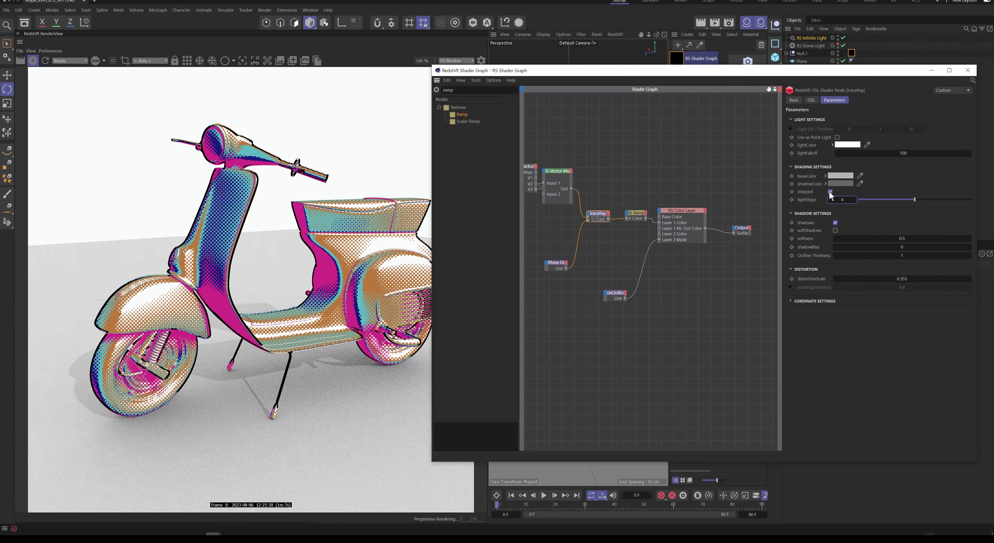
Turn the traceRay node's stepped shading off again
click(631, 216)
drag(604, 235, 606, 236)
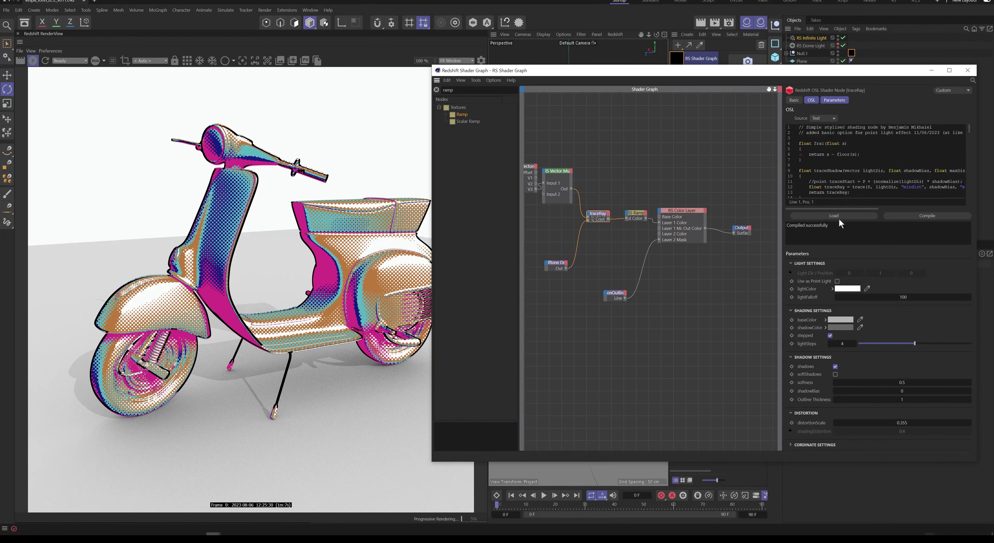
click(833, 103)
click(829, 192)
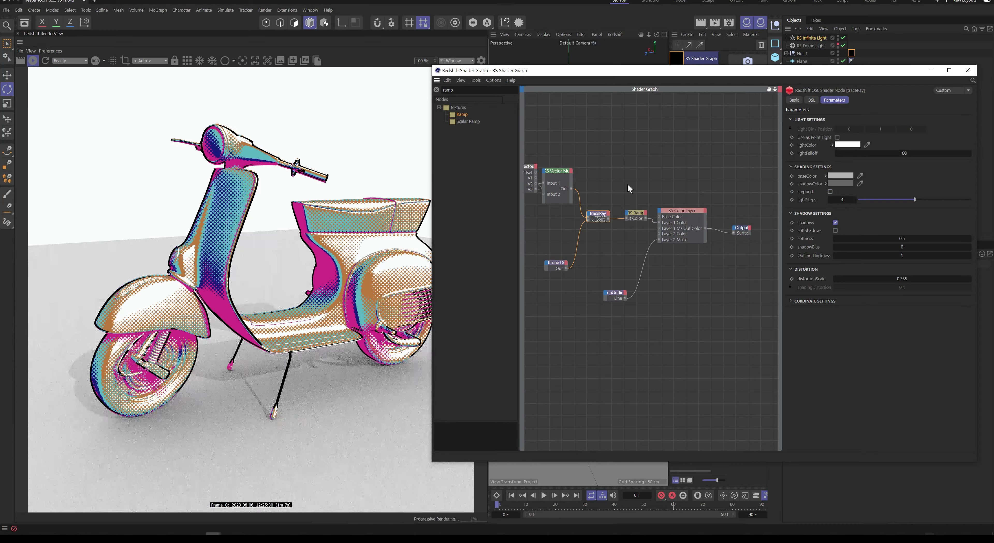
Spread the ramp's teal, orange and white knots outward, placing the teal knot at about 21.8%
click(635, 215)
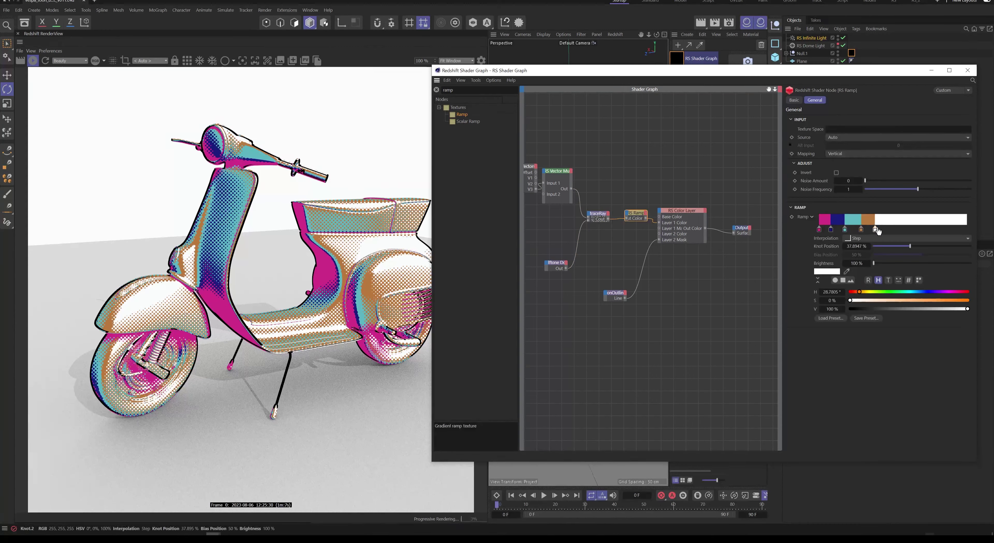
drag(875, 230, 852, 234)
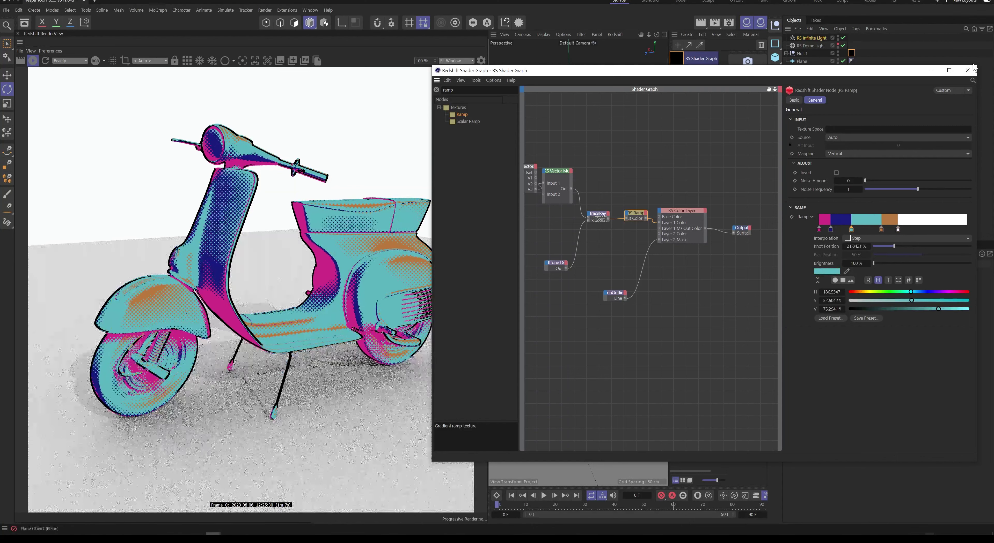
Set the ToonOutlines node's thickness to 1
click(614, 295)
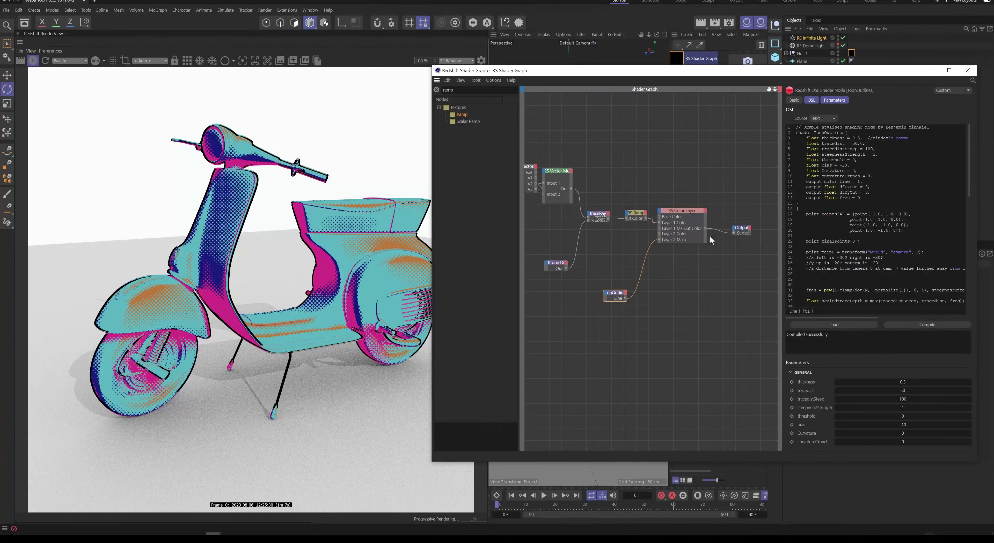
click(836, 100)
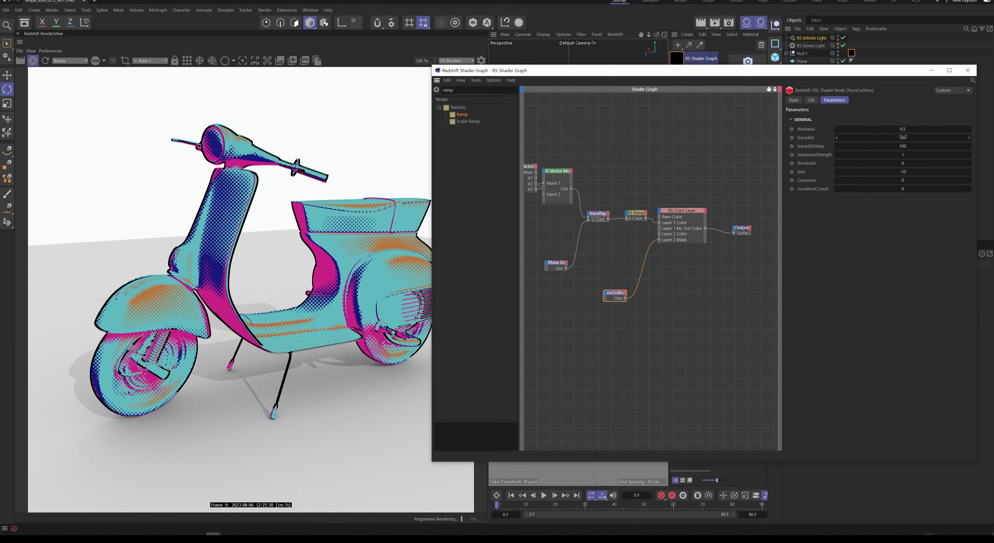
click(903, 129)
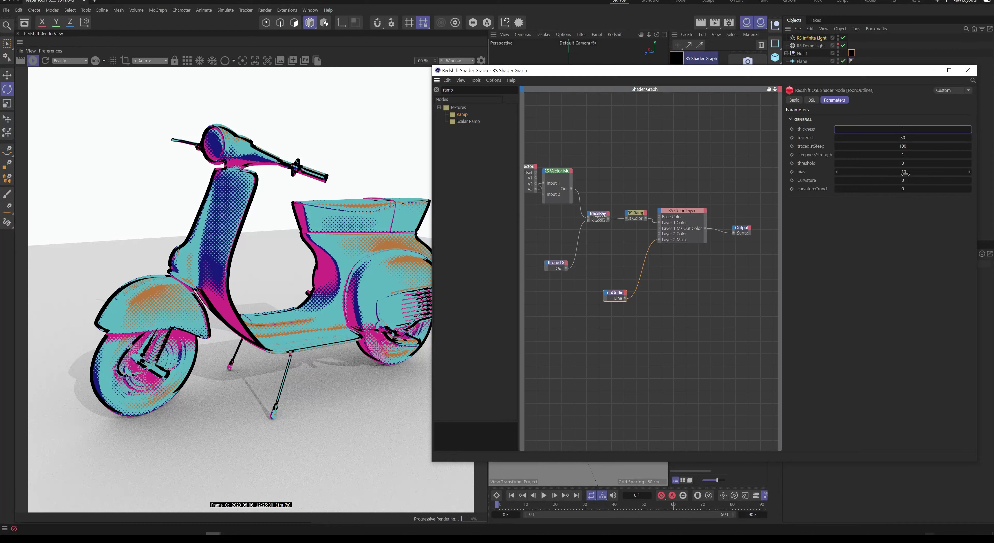
Try other bias values on the ToonOutlines node, ending at -10
click(917, 173)
drag(825, 175, 825, 174)
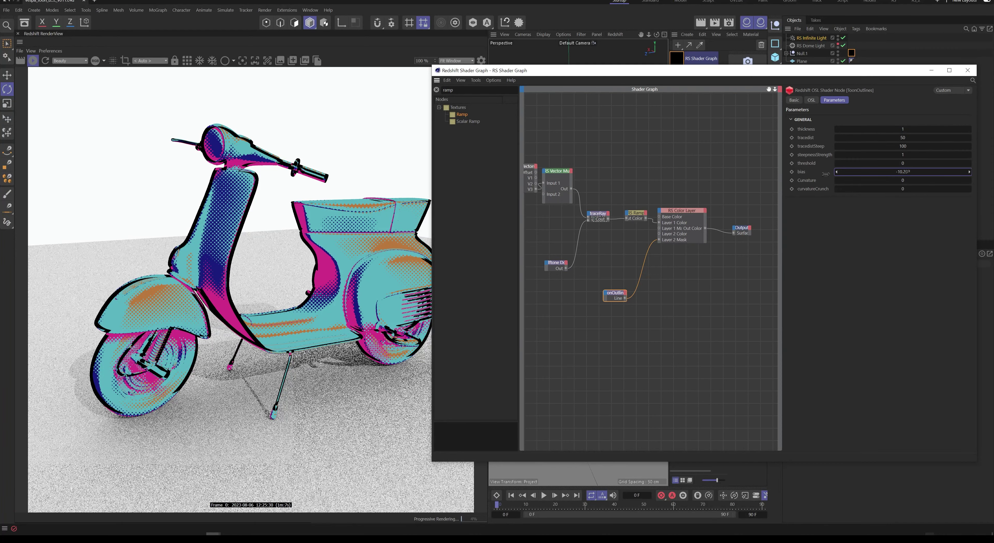
drag(721, 177, 556, 175)
double_click(902, 172)
text(-10)
key(Return)
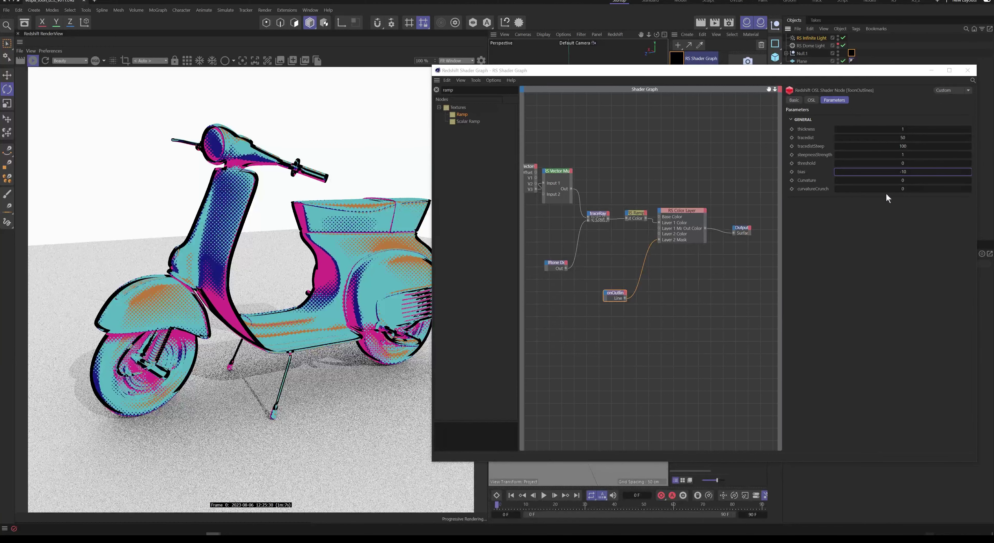
Reduce the ToonOutlines thickness to about 0.824 and try adjusting the Curvature, ending at 0
click(904, 129)
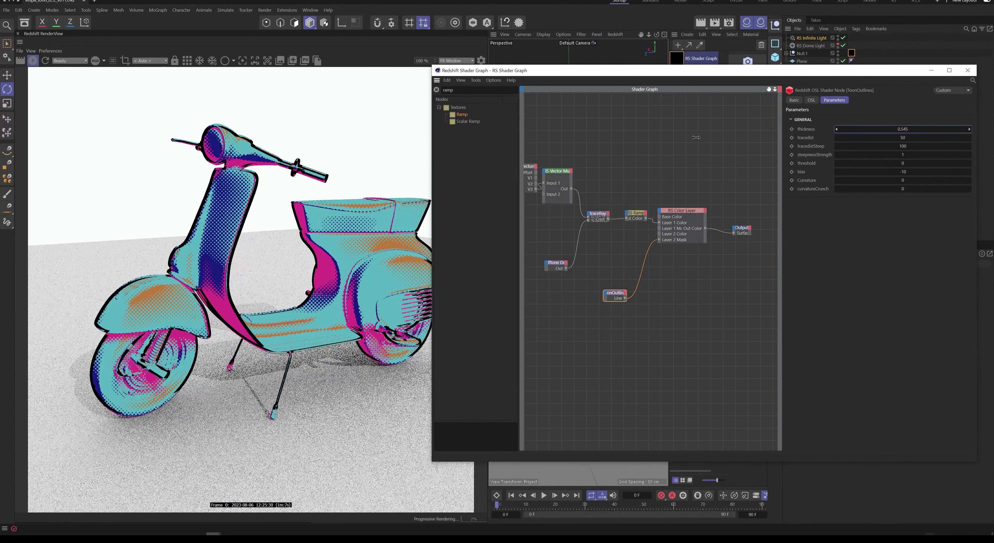
mouse_move(806, 130)
mouse_down()
mouse_move(831, 129)
mouse_move(810, 129)
mouse_up()
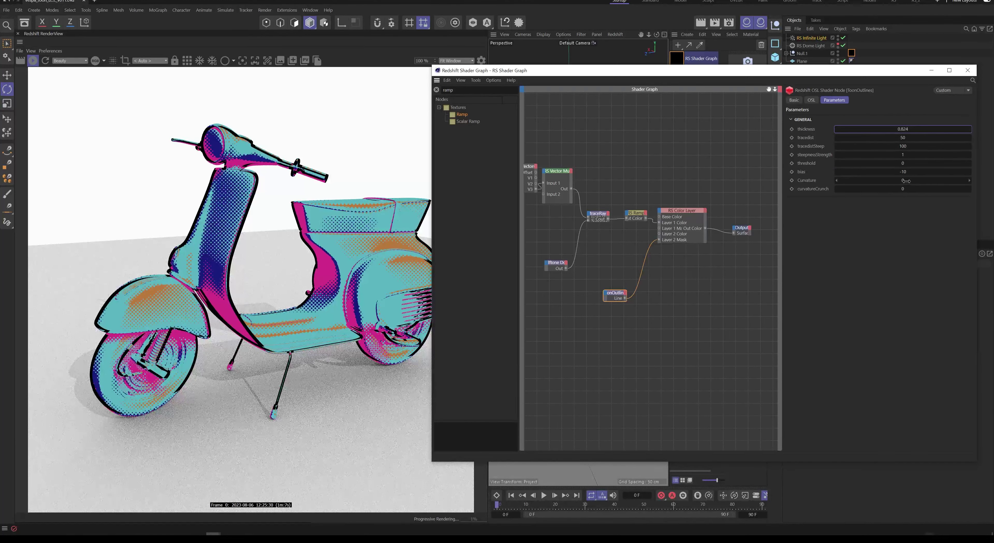
mouse_move(900, 181)
mouse_down()
mouse_move(922, 187)
mouse_move(869, 185)
mouse_move(883, 175)
mouse_up()
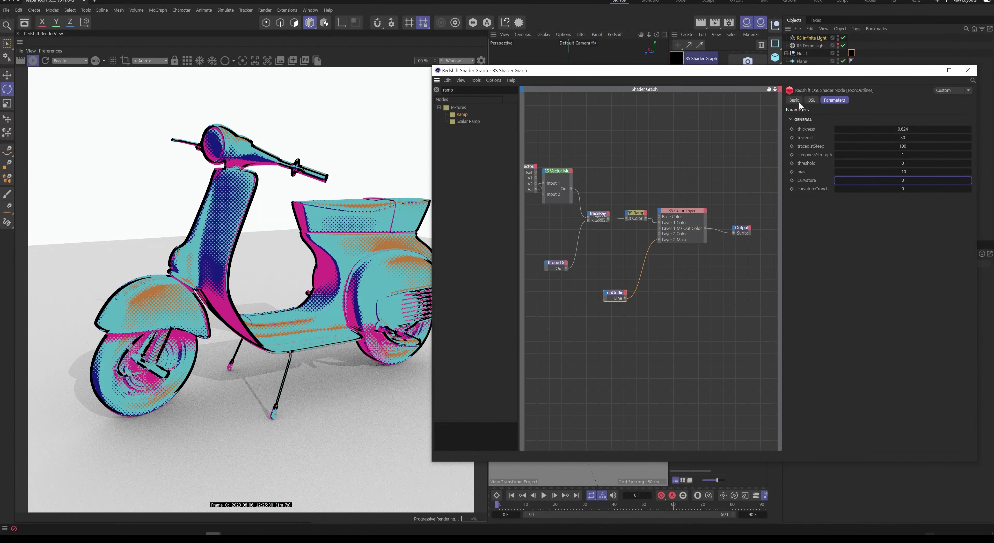
Uncover the viewport and rotate the RS Infinite Light slightly to change the direction of the scooter's shading
drag(776, 77, 755, 376)
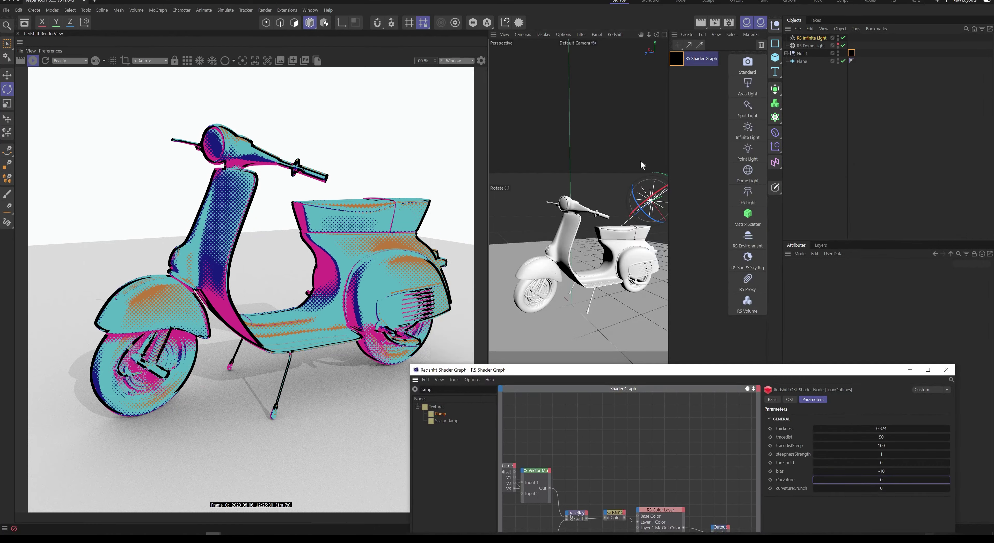
drag(651, 206, 657, 207)
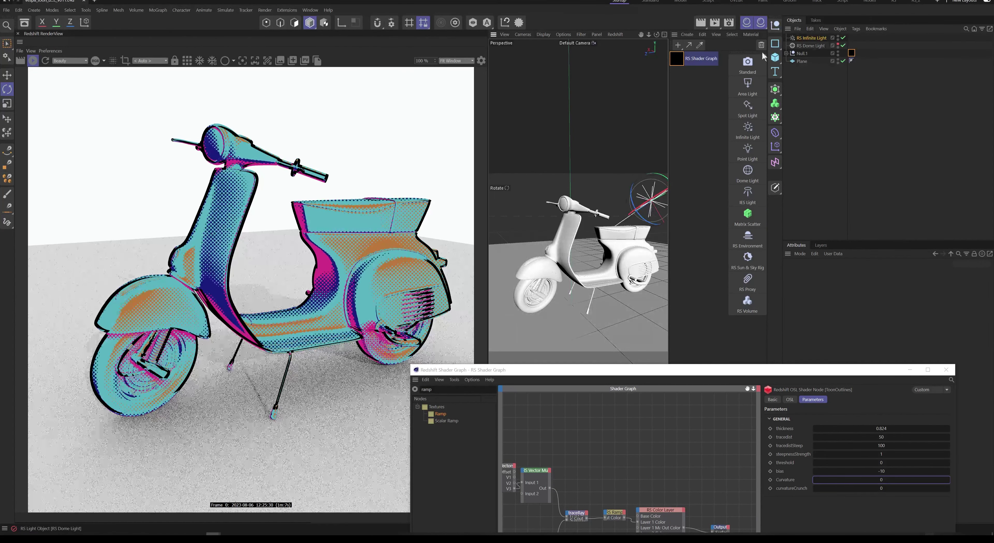
Compare the render's ACES 1.0 SDR-video view transform with Un-tone-mapped, ending on Un-tone-mapped
click(481, 61)
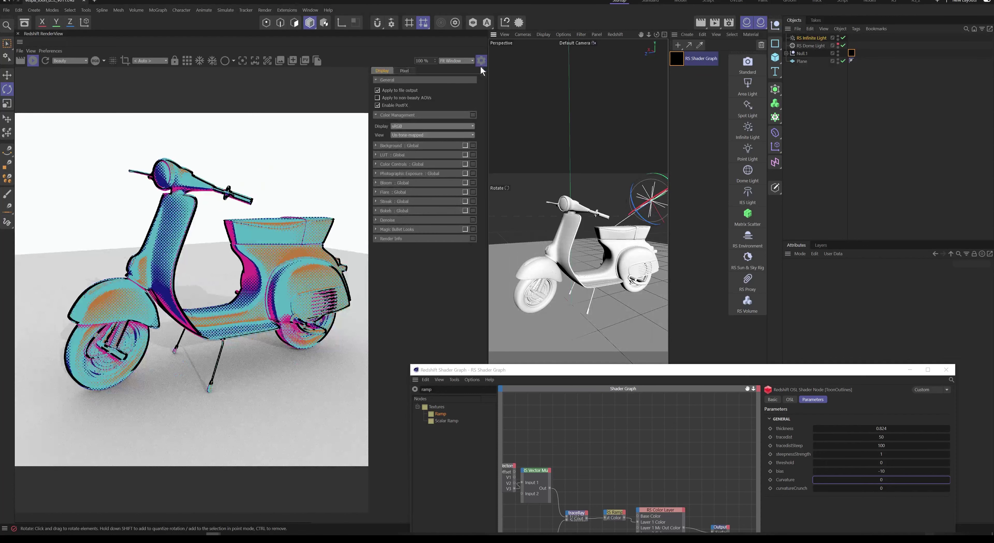
click(413, 134)
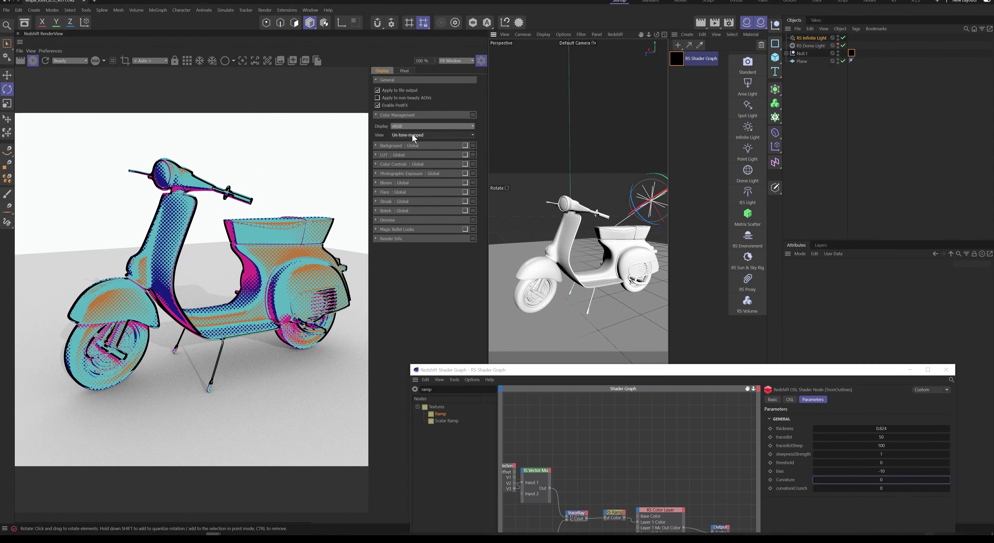
click(415, 149)
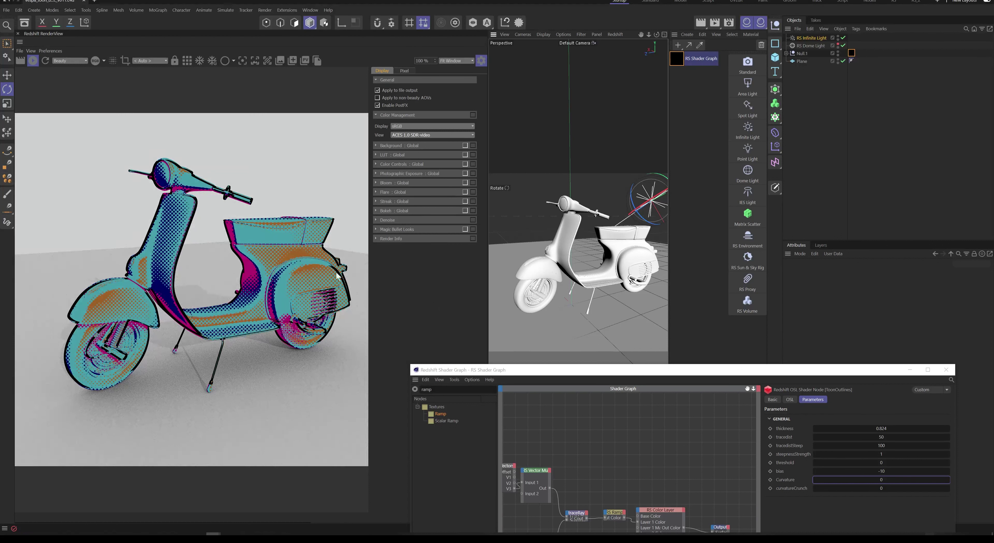
click(441, 136)
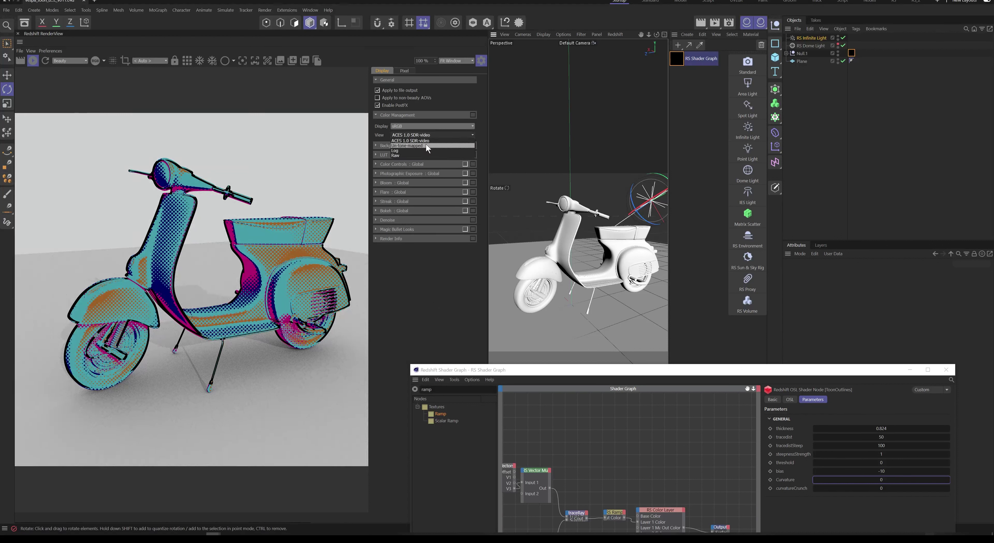
click(427, 143)
click(481, 62)
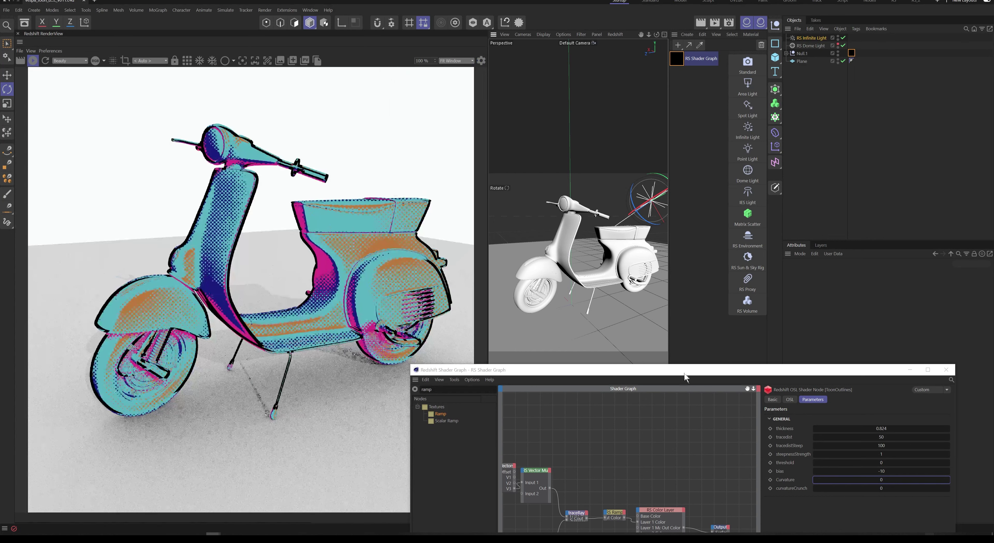
Set the RS Dome Light's color to the teal sampled from the rendered scooter, and bring the shader graph back into view
drag(687, 369, 633, 357)
click(811, 46)
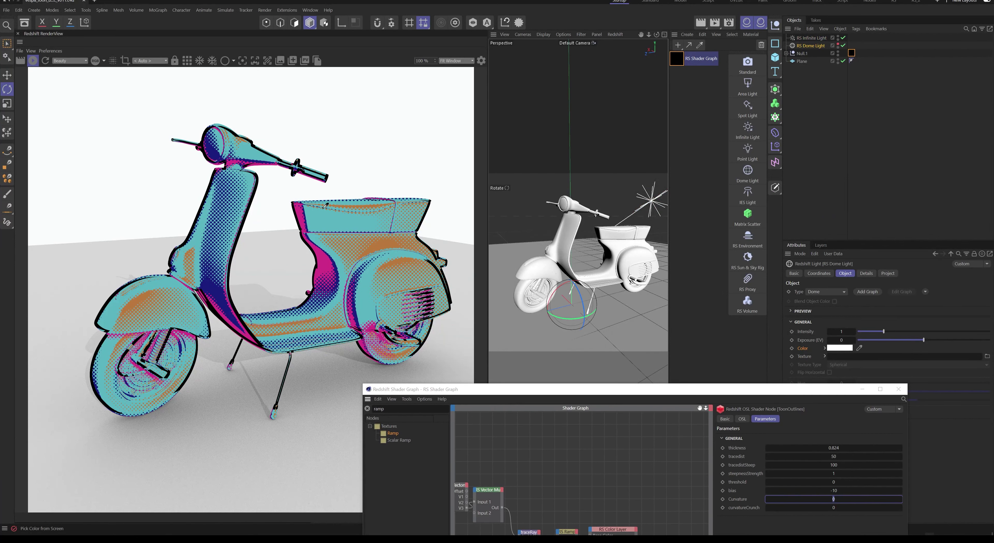
click(329, 219)
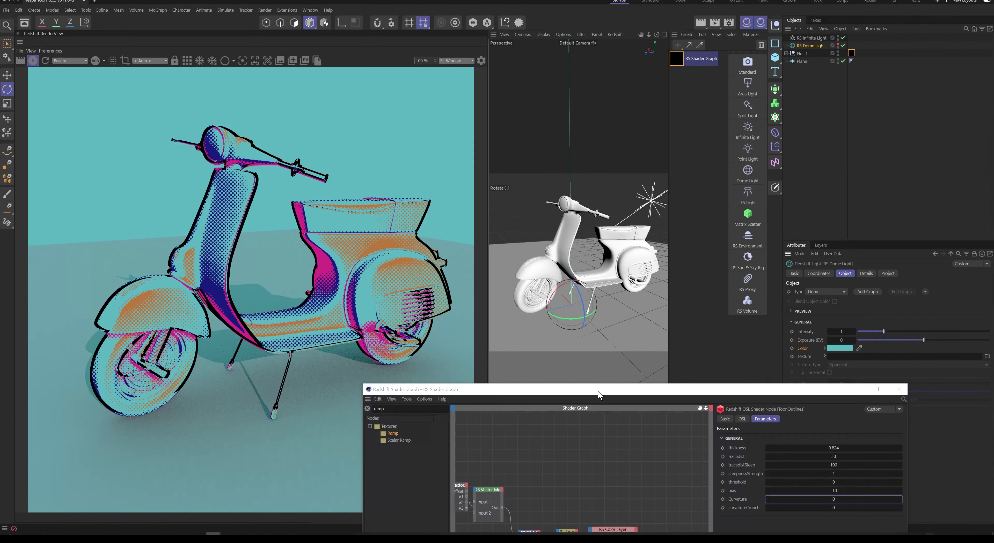
drag(560, 390, 594, 250)
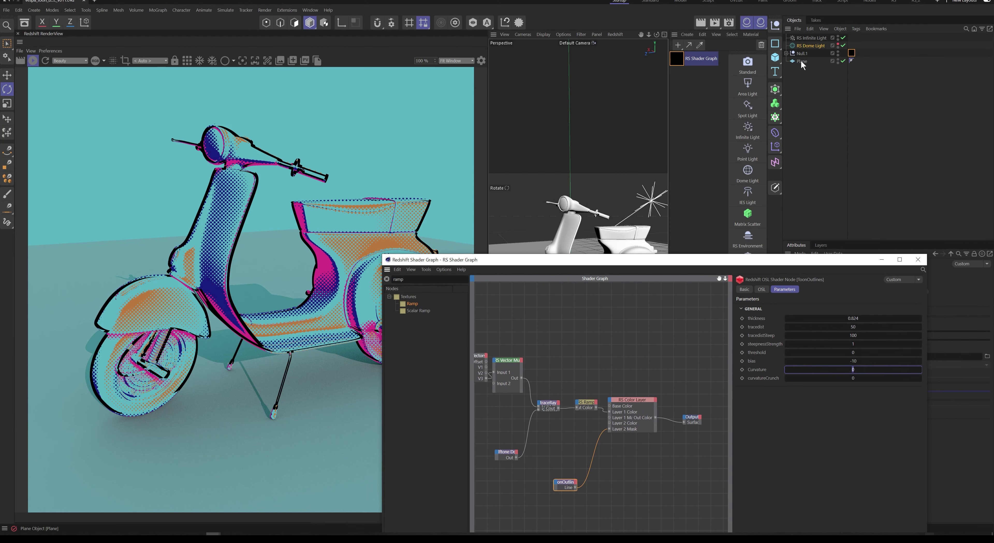
Close the shader graph and add a Redshift Object render tag to the Plane
click(917, 260)
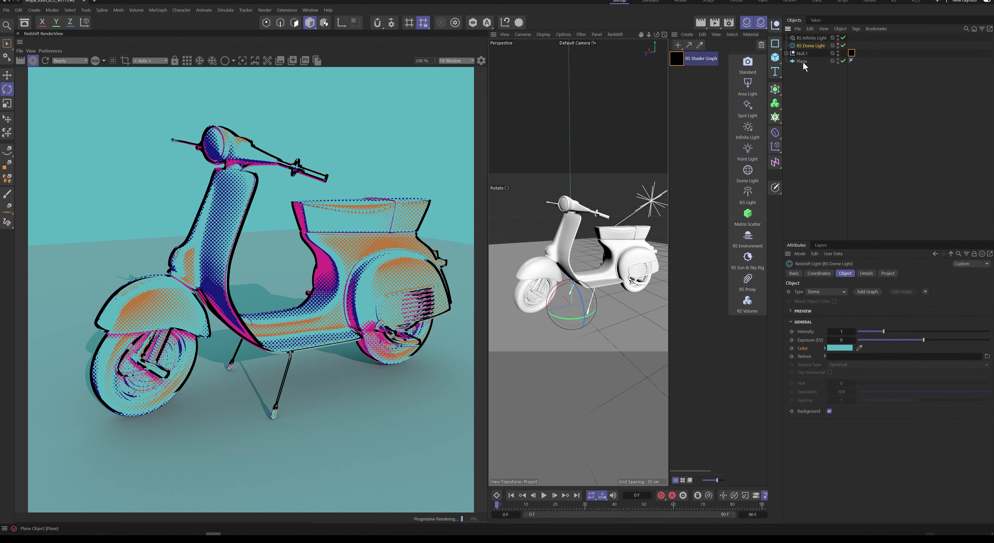
right_click(801, 61)
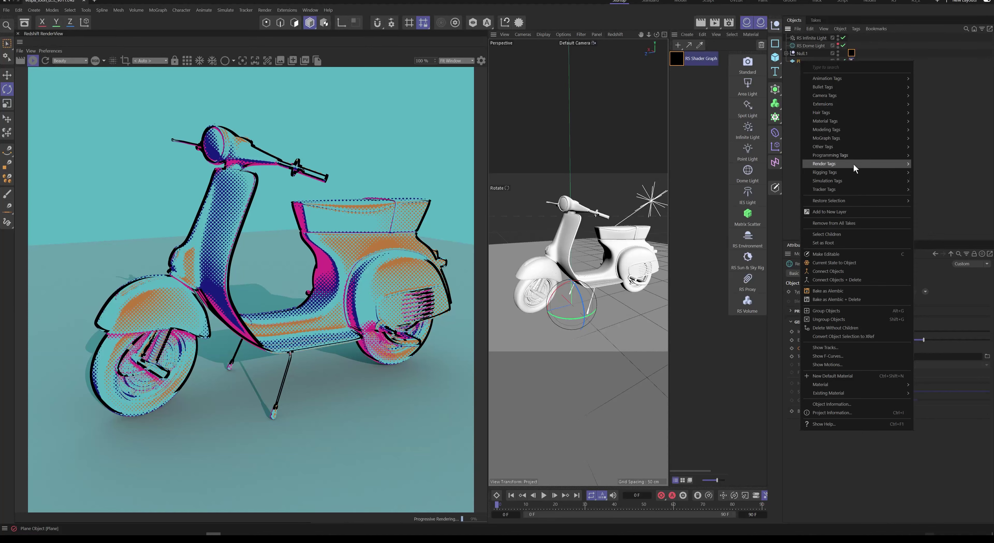
mouse_move(854, 164)
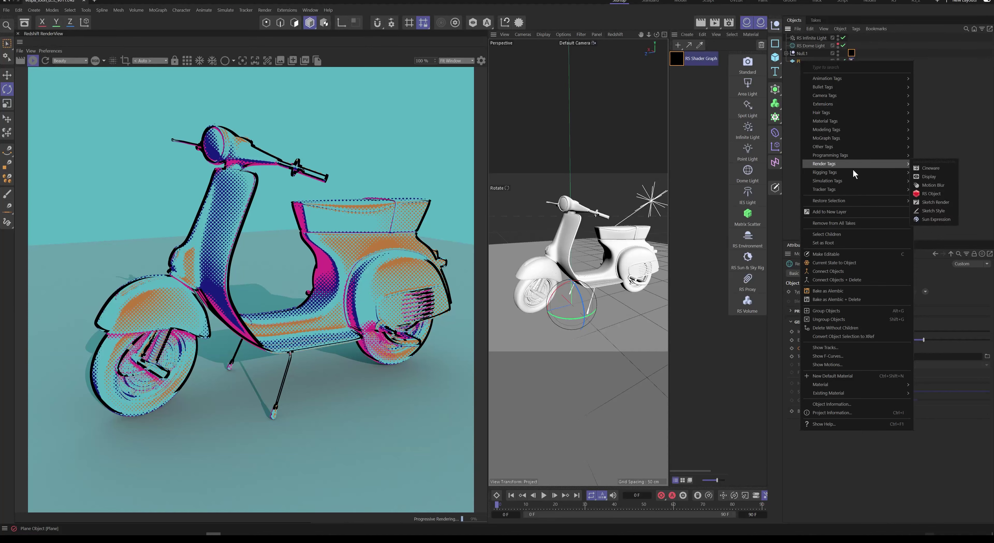
click(931, 194)
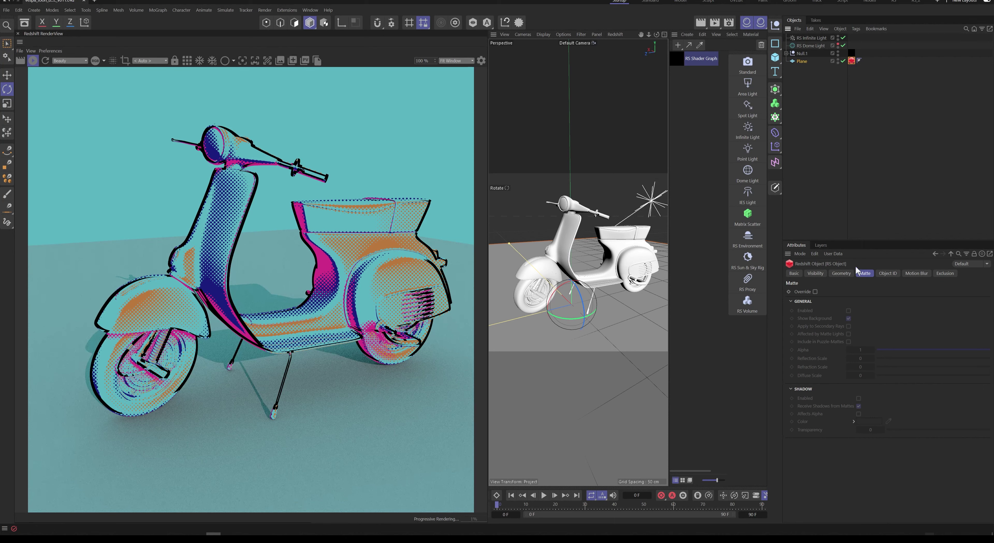
Override the Plane's matte settings, enabling the matte in the general settings and also its shadow
click(814, 292)
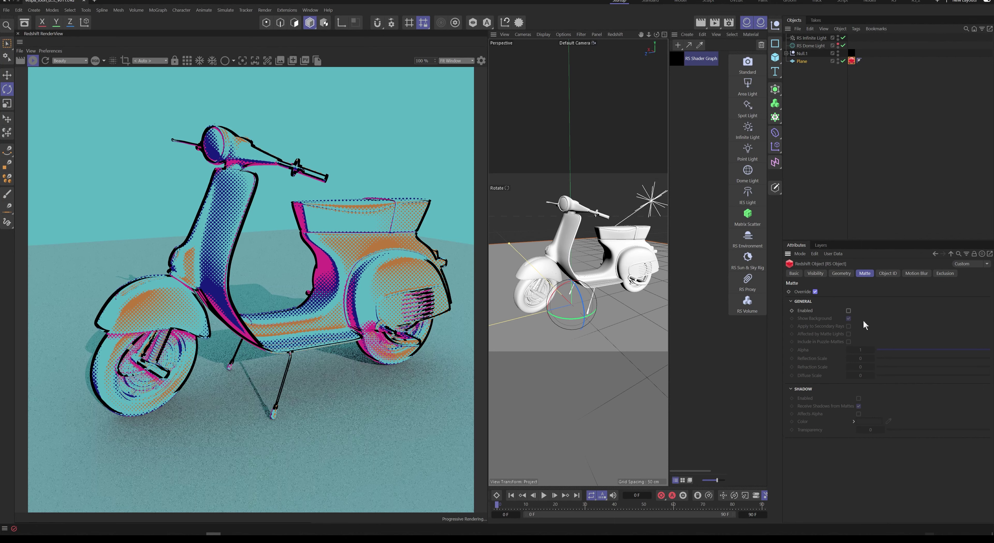
click(848, 310)
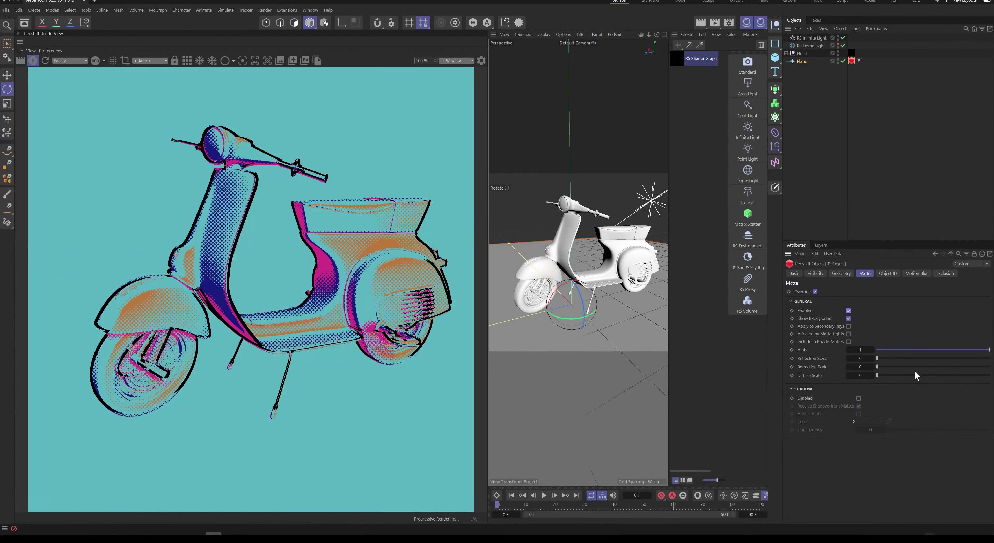
click(858, 398)
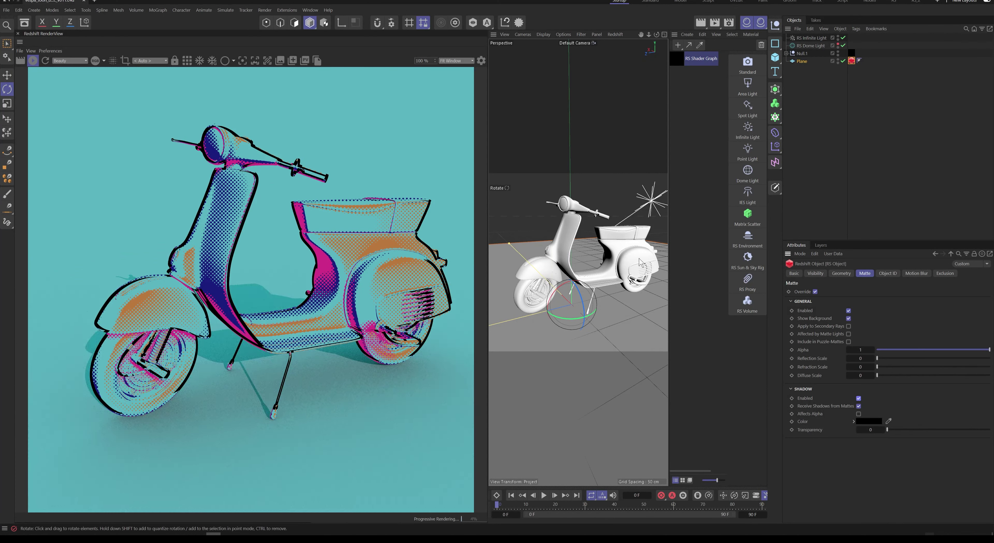
Swap the first two RS Ramp knots, putting navy first and magenta at about 8.14 %
alt+drag(600, 257, 599, 231)
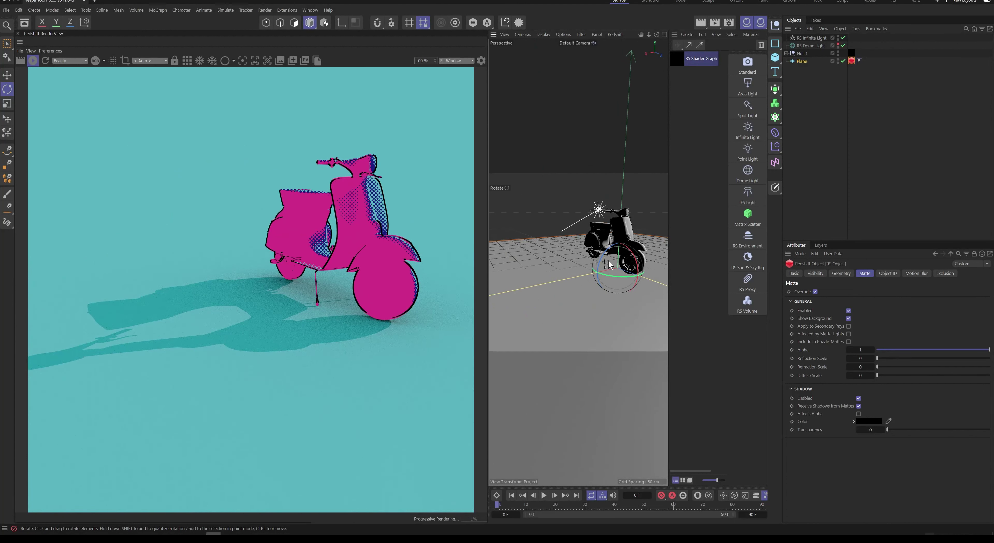
double_click(677, 59)
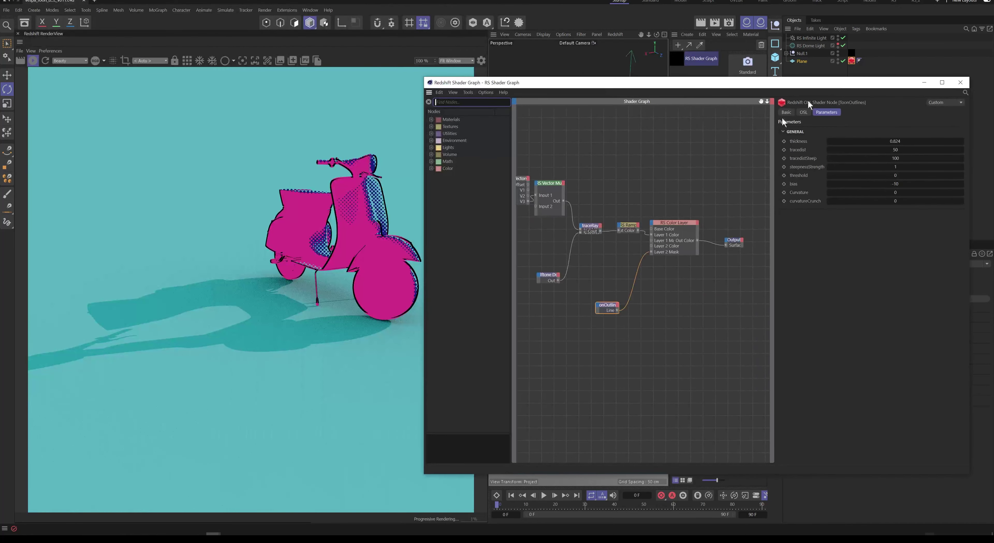
click(626, 226)
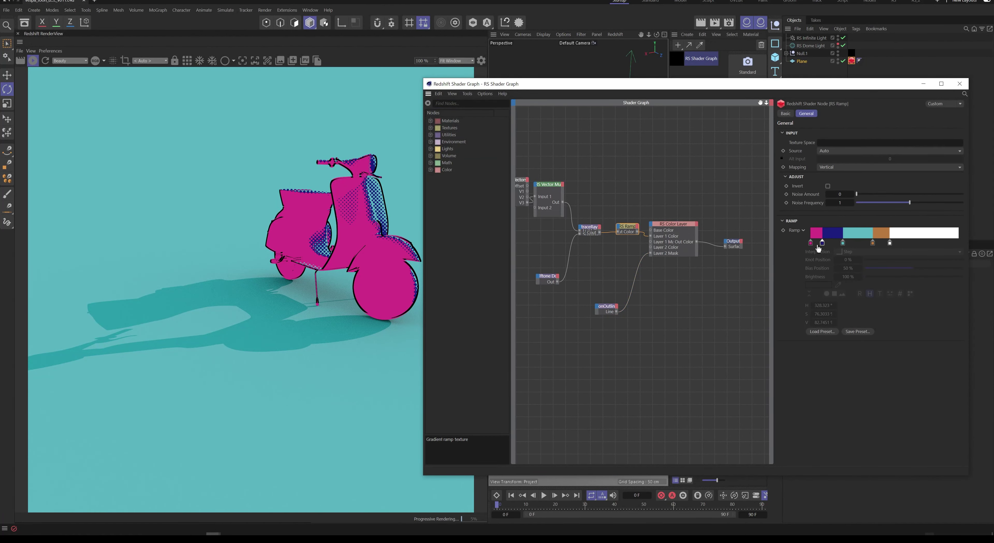
mouse_move(817, 244)
mouse_down()
mouse_move(827, 244)
mouse_move(808, 244)
mouse_move(822, 244)
mouse_up()
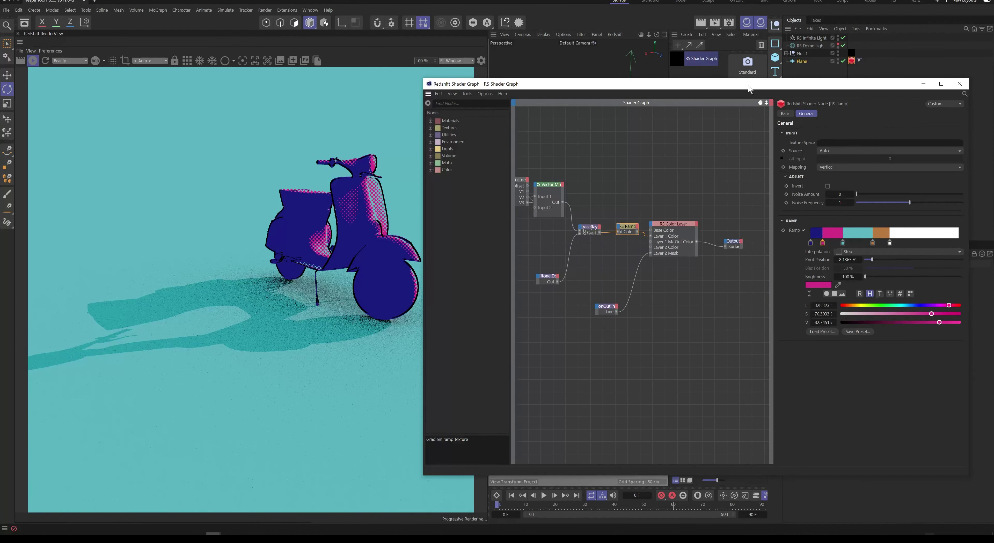
Set the RS Color Layer's Layer 2 outline color to the magenta sampled from the rendered scooter
drag(747, 88, 727, 332)
alt+drag(601, 278, 601, 250)
scroll(584, 249, down, 5)
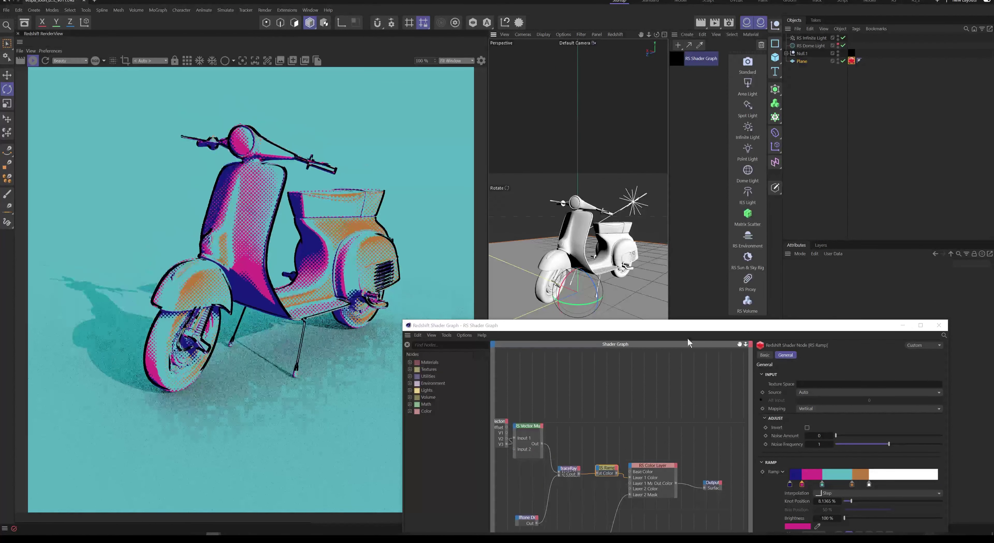
drag(688, 326, 701, 95)
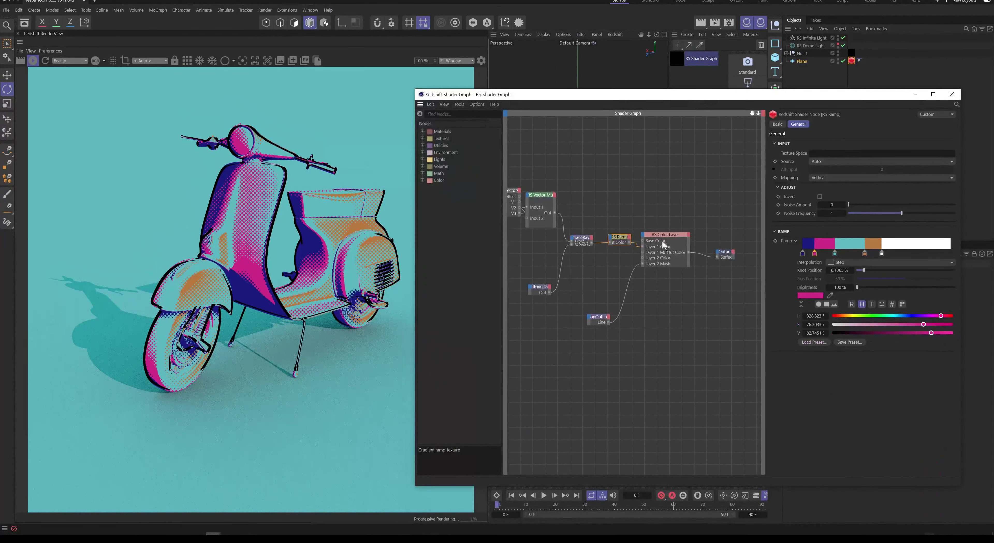
click(664, 236)
click(816, 238)
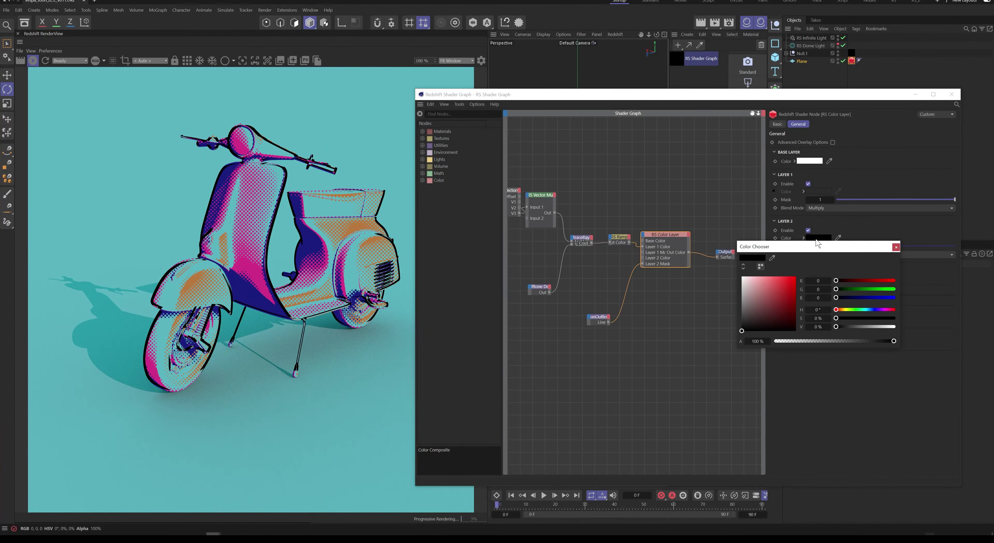
click(773, 258)
click(254, 269)
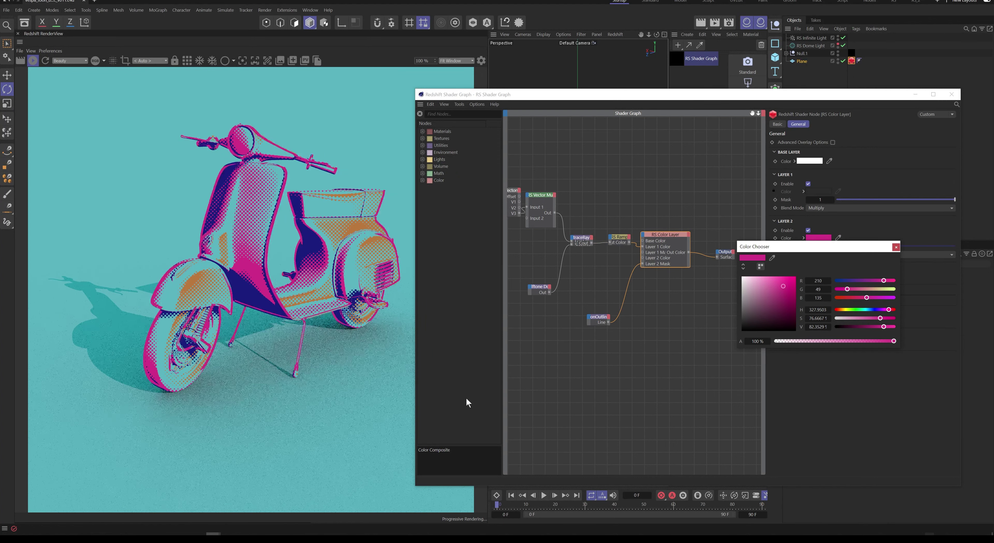
Try the orange sampled from the scooter and pure white as the Layer 2 outline color
click(772, 257)
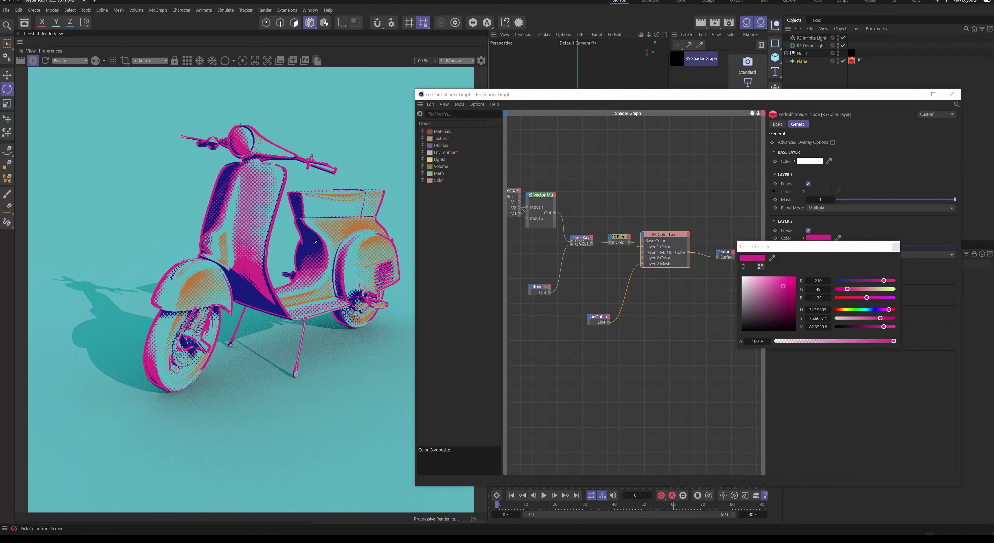
click(361, 225)
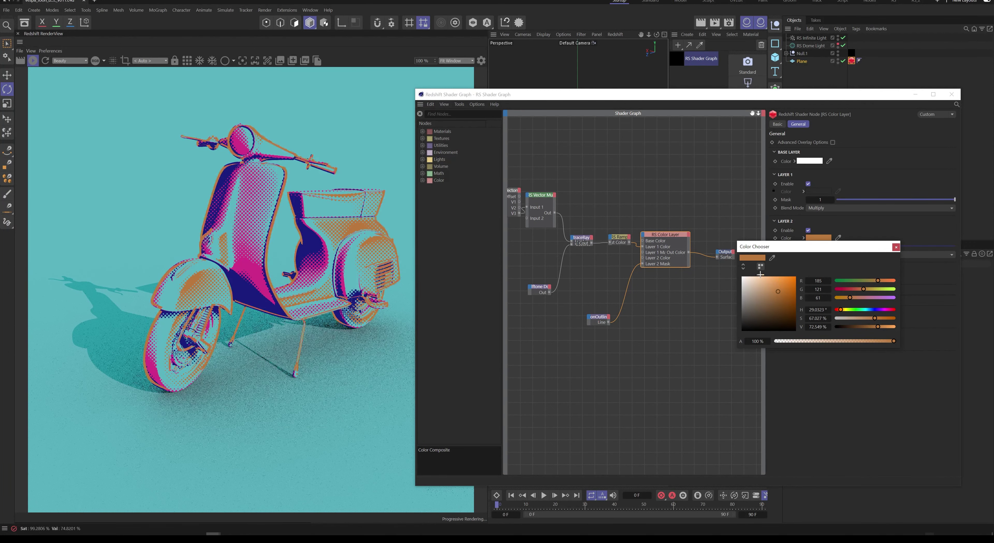
drag(761, 277, 712, 246)
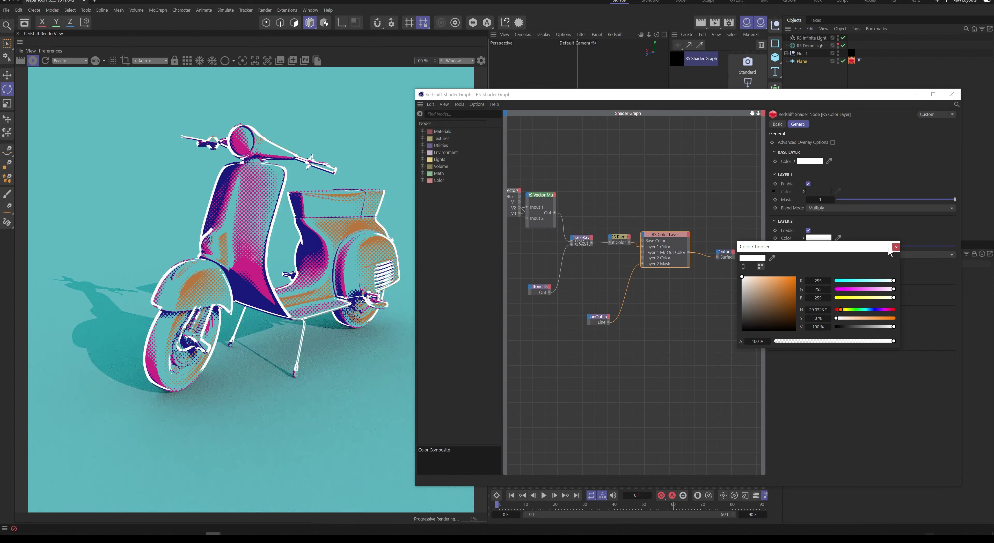
Resample the scooter's magenta for the Layer 2 outline color and close the color chooser and shader graph
click(771, 258)
click(258, 275)
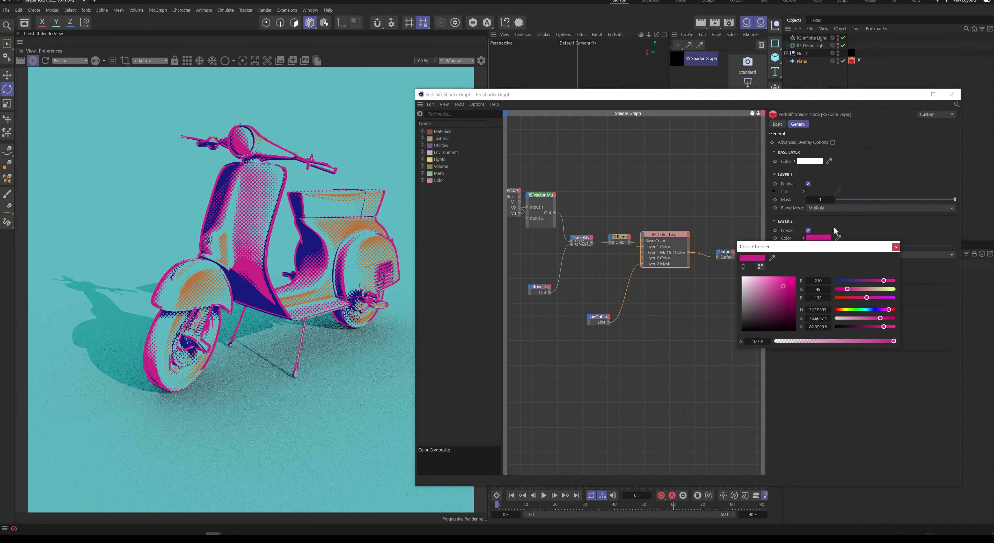
click(895, 247)
click(951, 94)
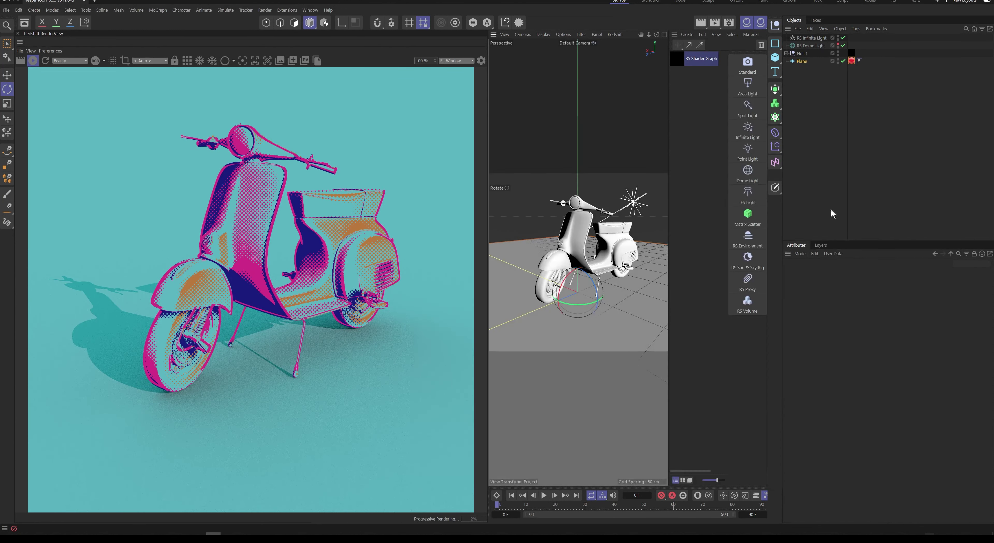
Assign the RS Shader Graph material to the Plane and turn off the matte override in its Redshift Object tag
click(676, 63)
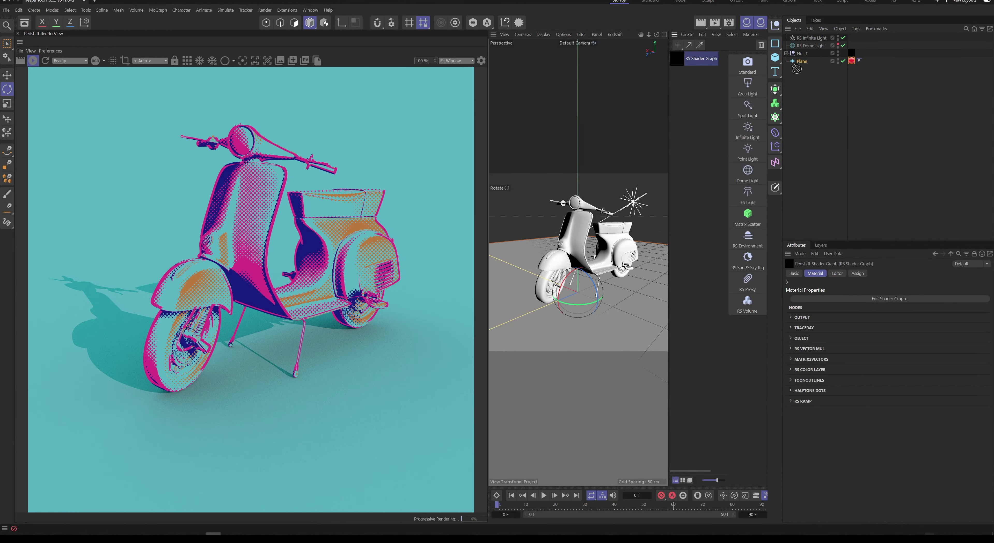
drag(801, 62, 802, 65)
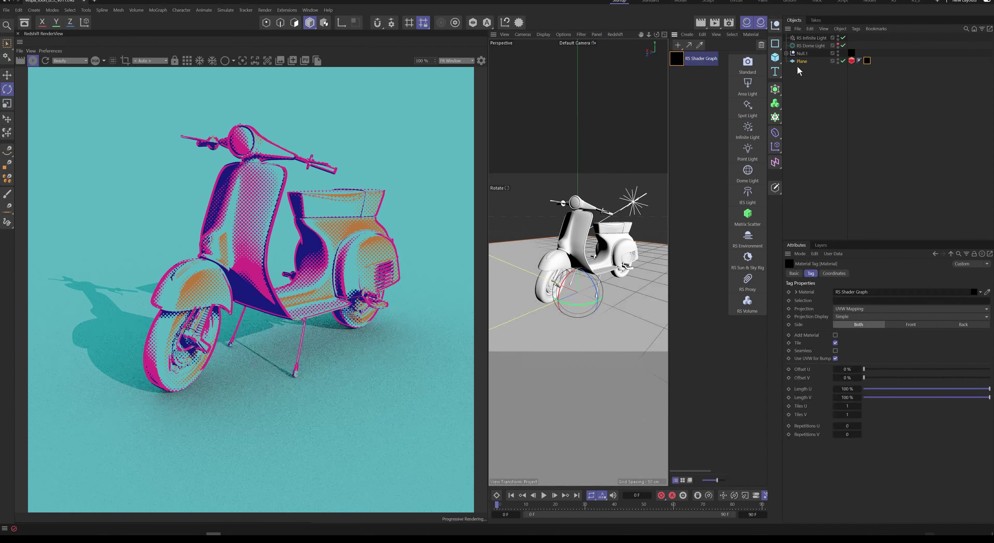
click(851, 60)
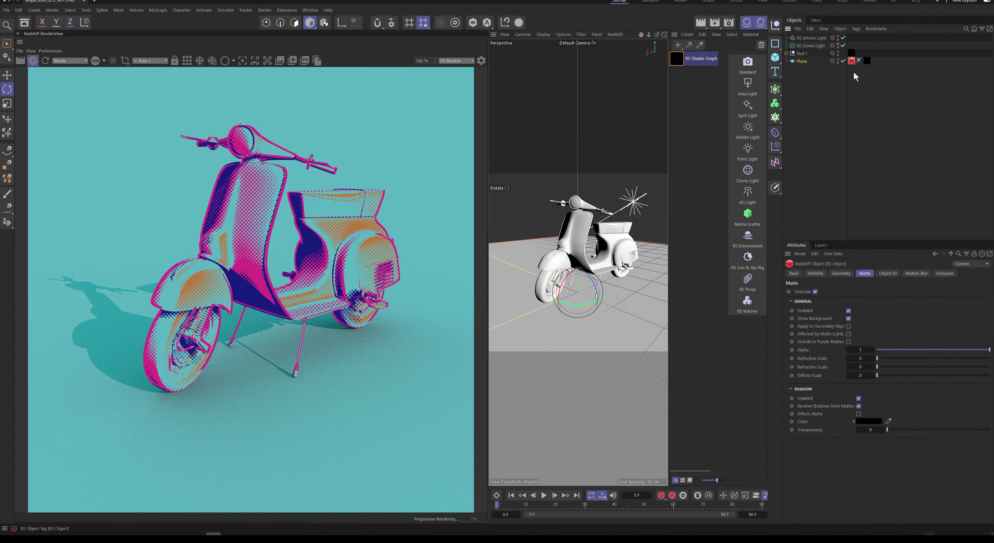
click(815, 291)
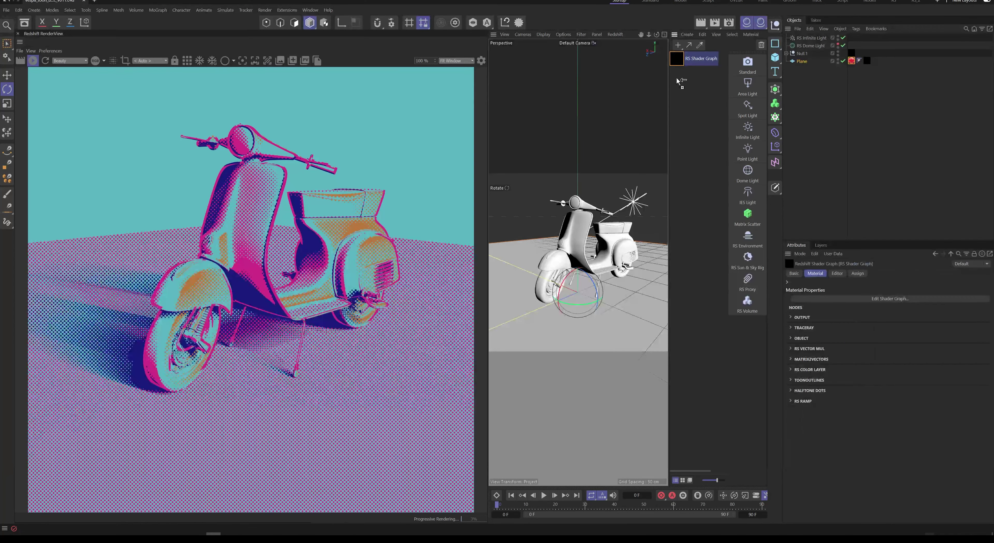
Replace the Plane's material with a duplicate of RS Shader Graph renamed "ground", and delete the Plane's Redshift Object tag
ctrl+drag(675, 63, 695, 73)
double_click(697, 73)
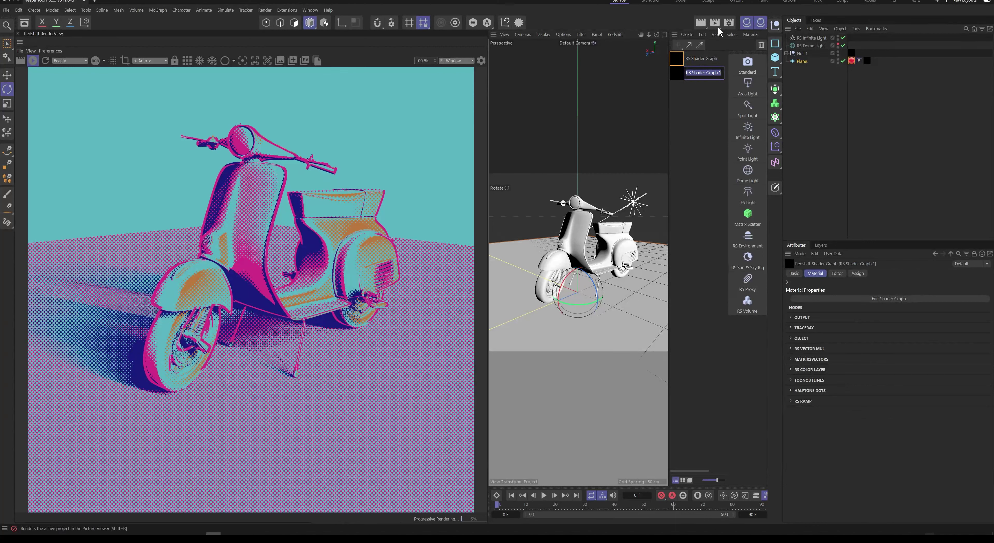
text(ground)
key(Return)
drag(692, 77, 867, 62)
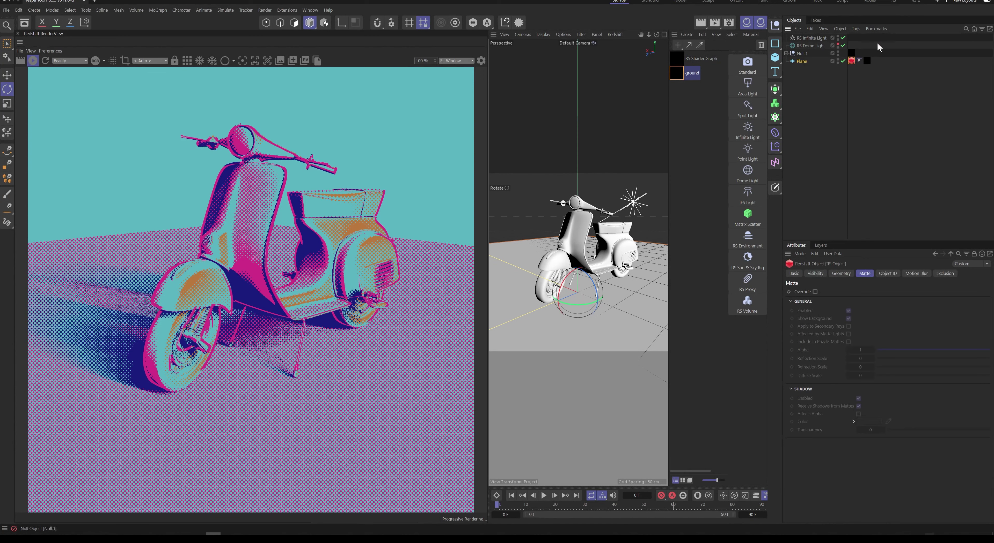
key(Delete)
In the ground material, disconnect ToonOutlines from the RS Color Layer's Layer 2 Mask and disable Layer 2
click(678, 77)
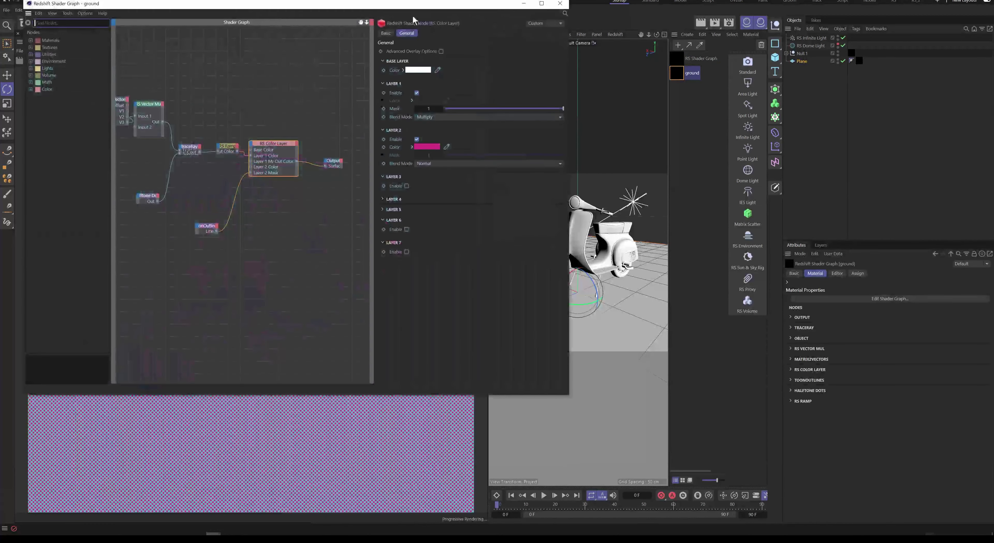
drag(413, 15, 794, 104)
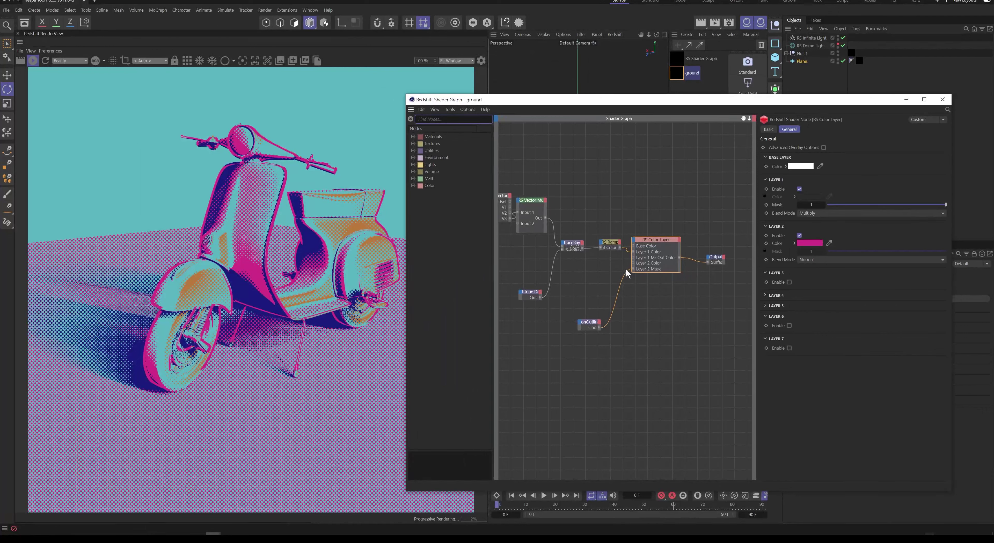
drag(625, 273, 633, 269)
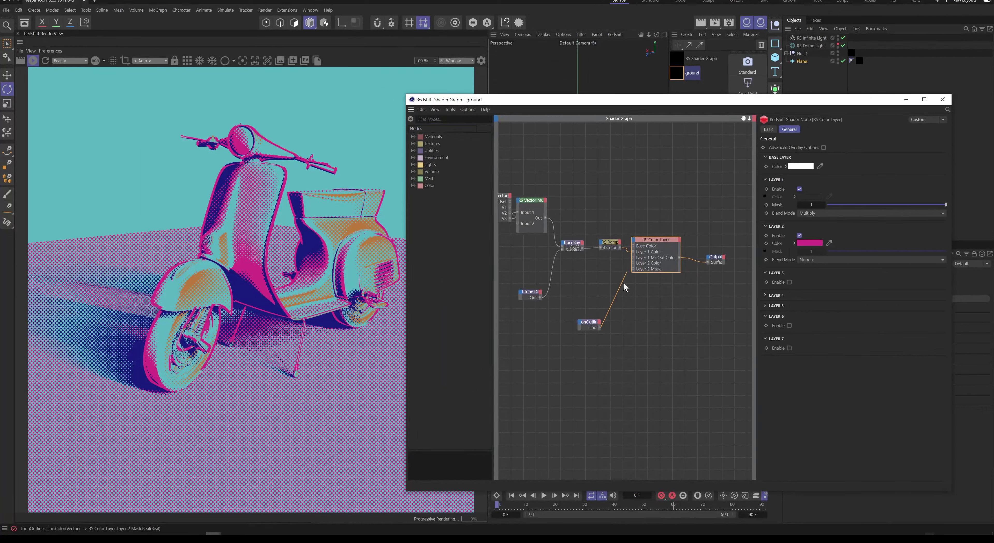
key(ctrl+z)
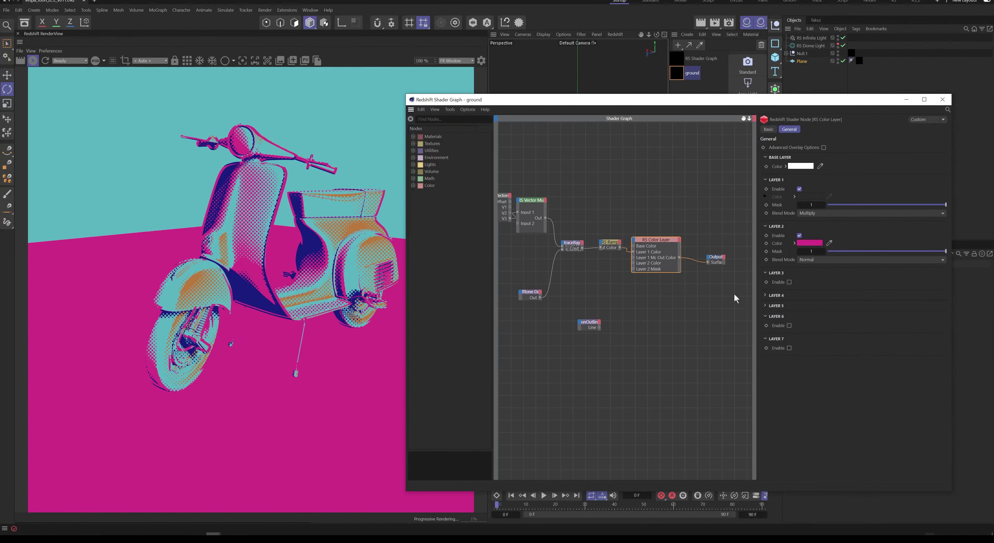
click(799, 236)
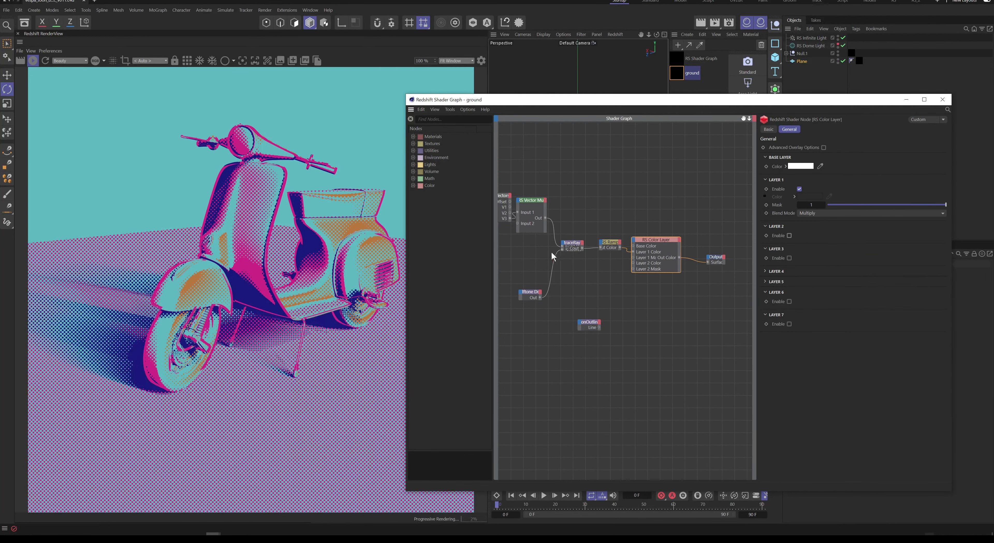
In the ground material's traceRay node, try a distortionScale of 0 and settle on about 0.041
click(574, 247)
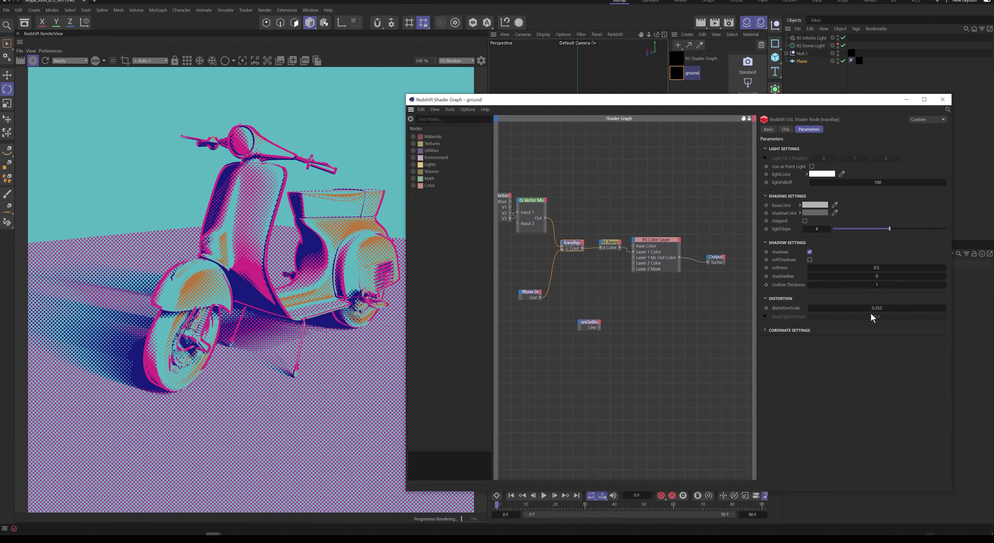
click(881, 309)
click(877, 308)
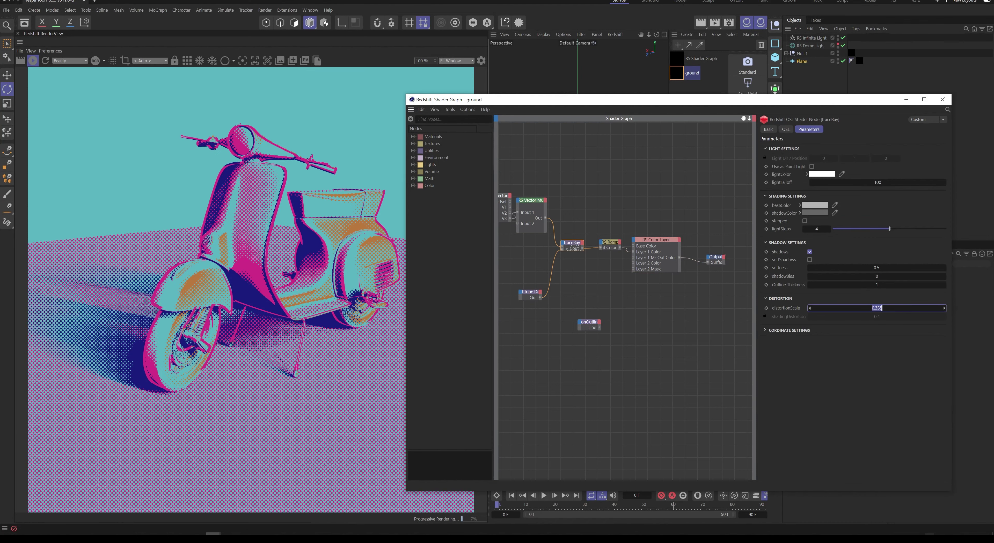
text(0)
key(Return)
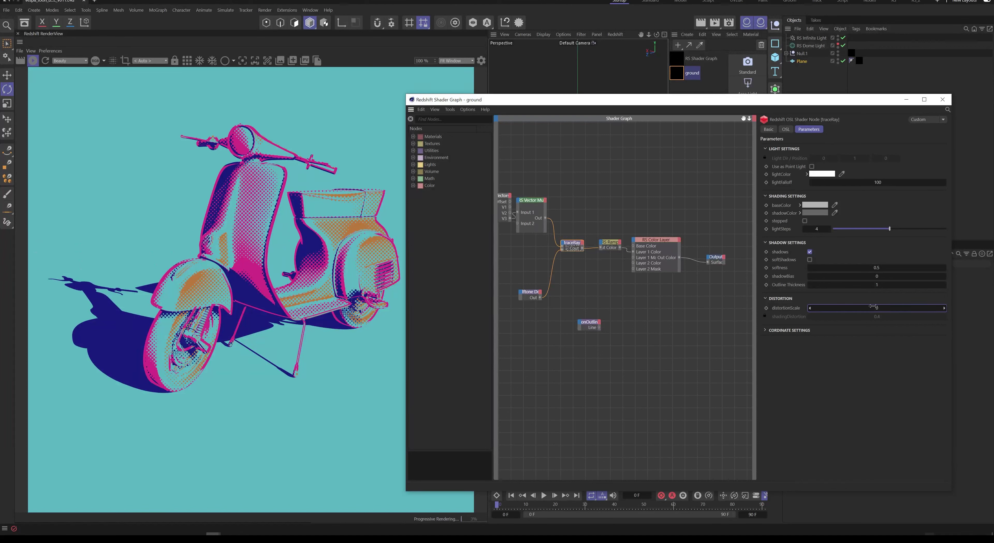
drag(879, 311, 500, 251)
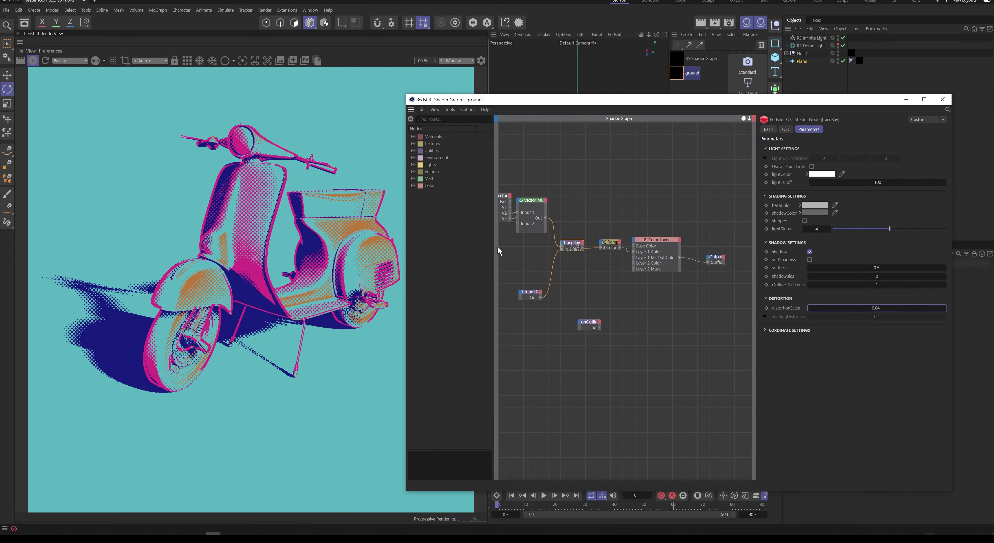
Close the ground shader graph and rotate the RS Infinite Light to adjust the scooter's shading and ground shadow
click(942, 100)
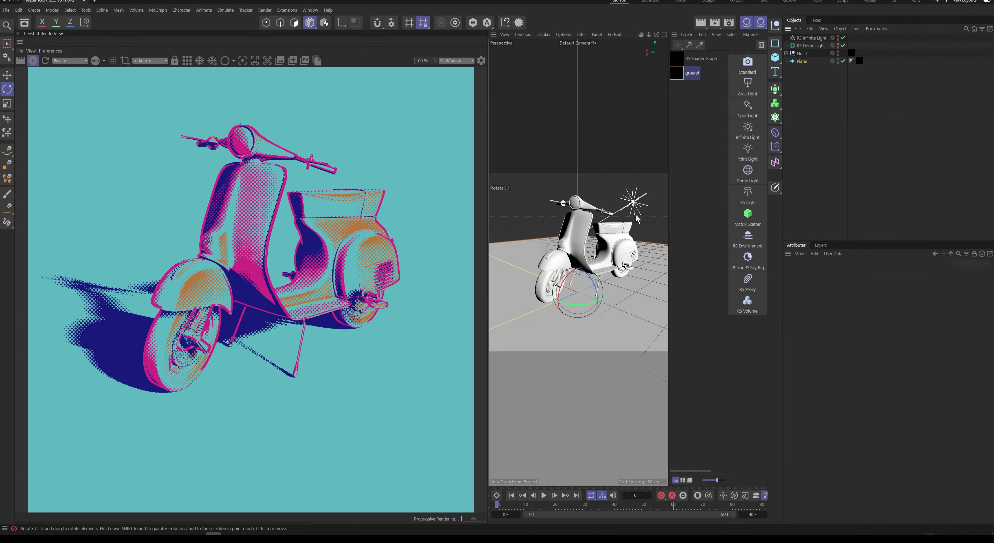
click(798, 37)
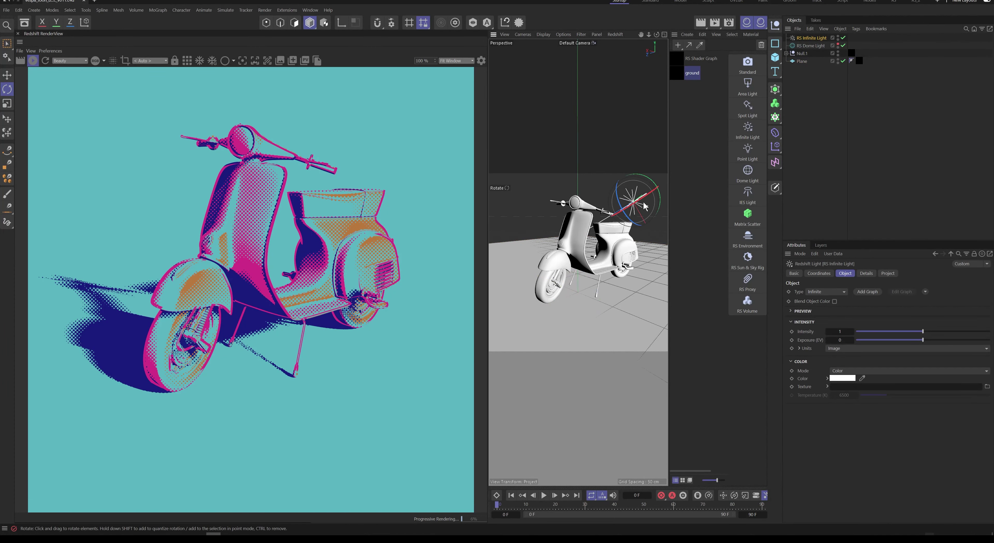
drag(644, 206, 631, 192)
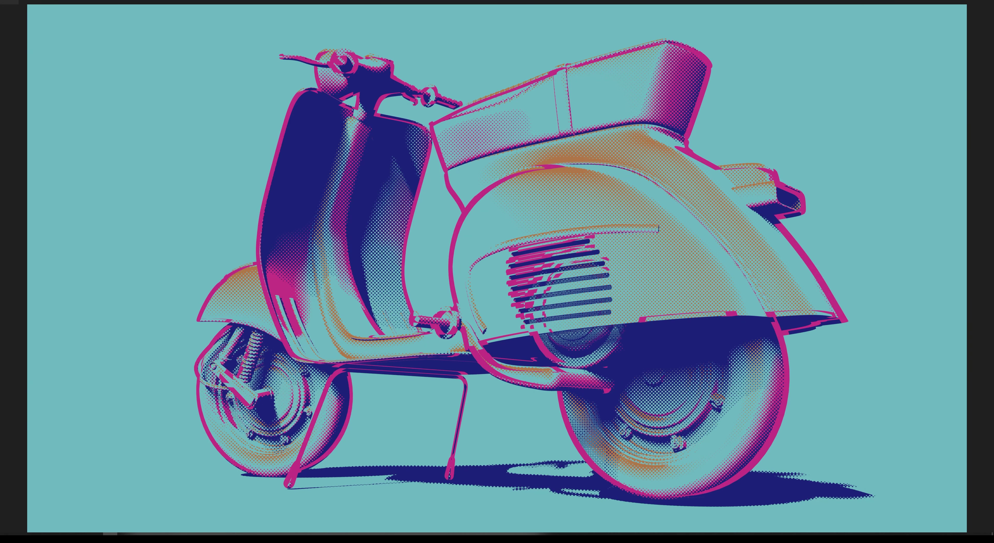